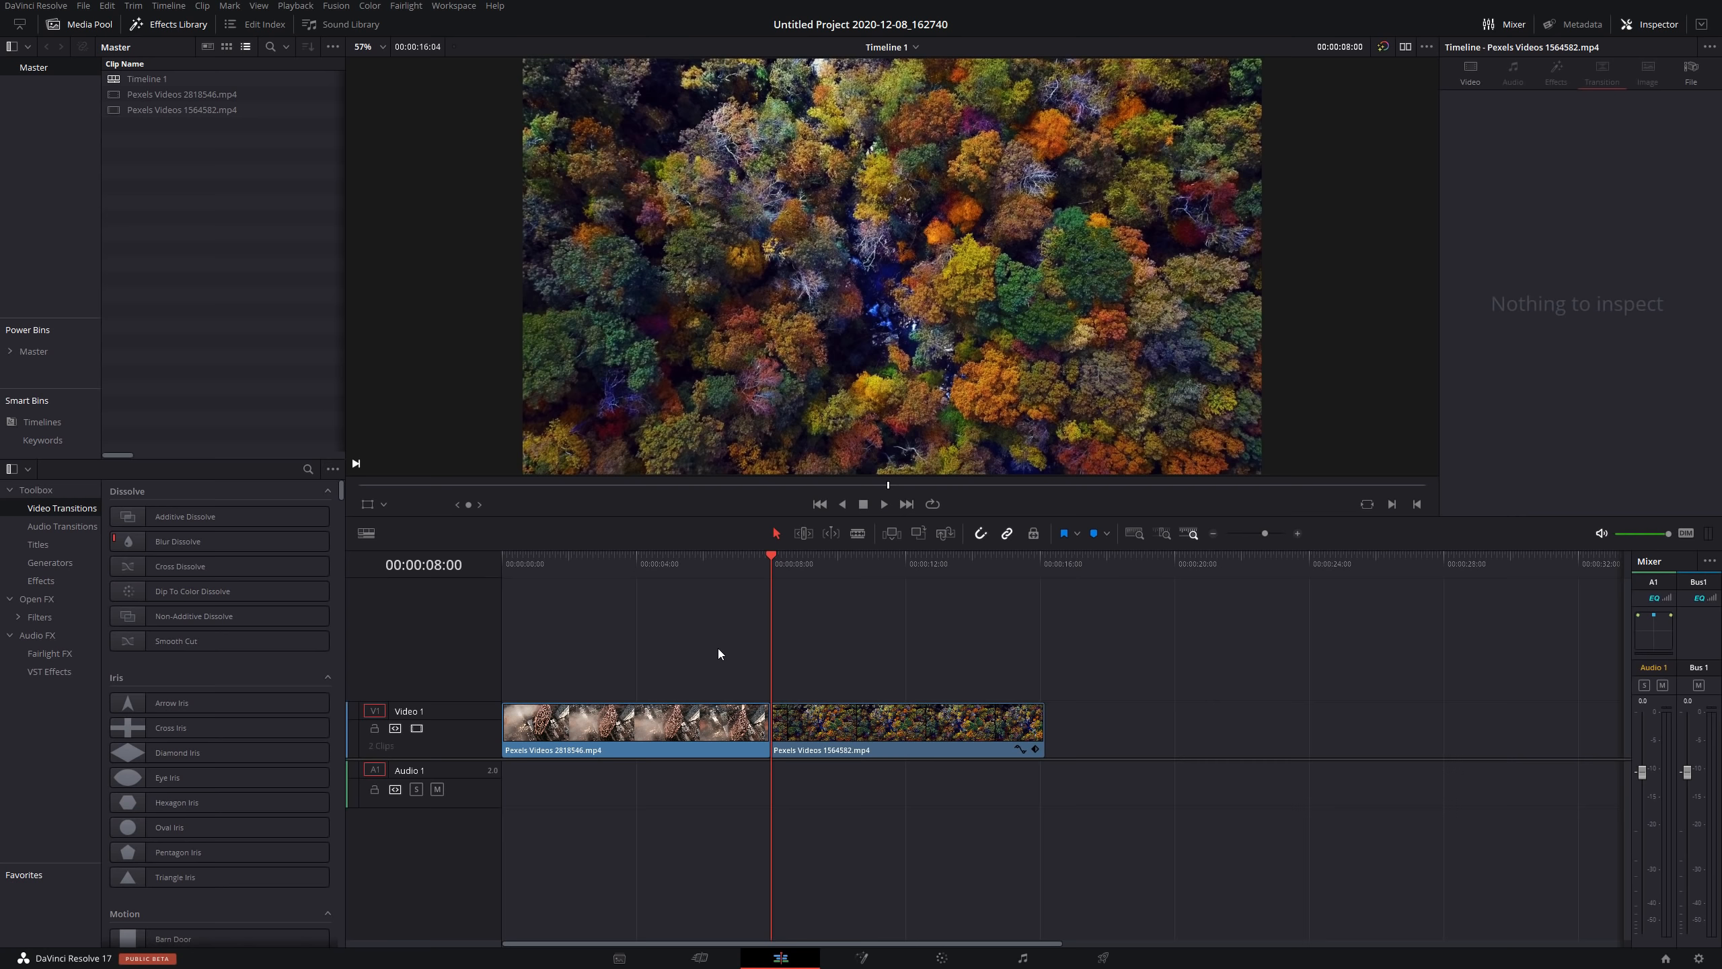
# Apply an Additive Dissolve transition to the cut between the two clips on Video 1.
pyautogui.moveTo(752, 565); pyautogui.dragTo(813, 567)
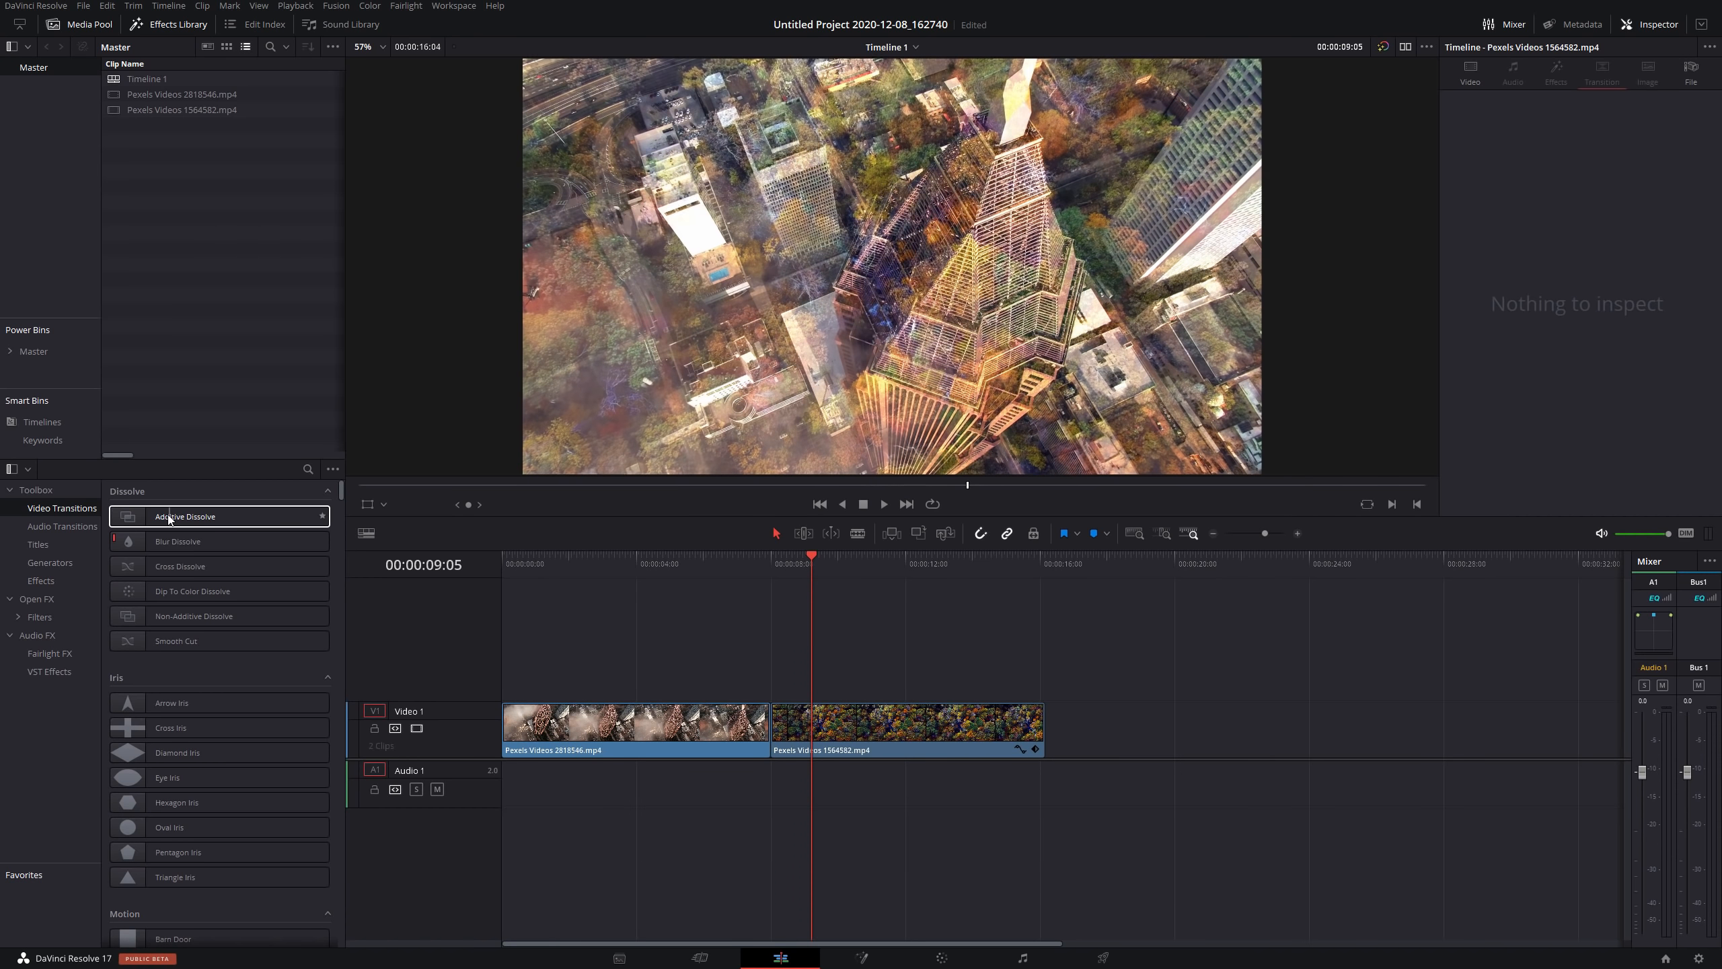
pyautogui.moveTo(163, 517); pyautogui.dragTo(761, 729)
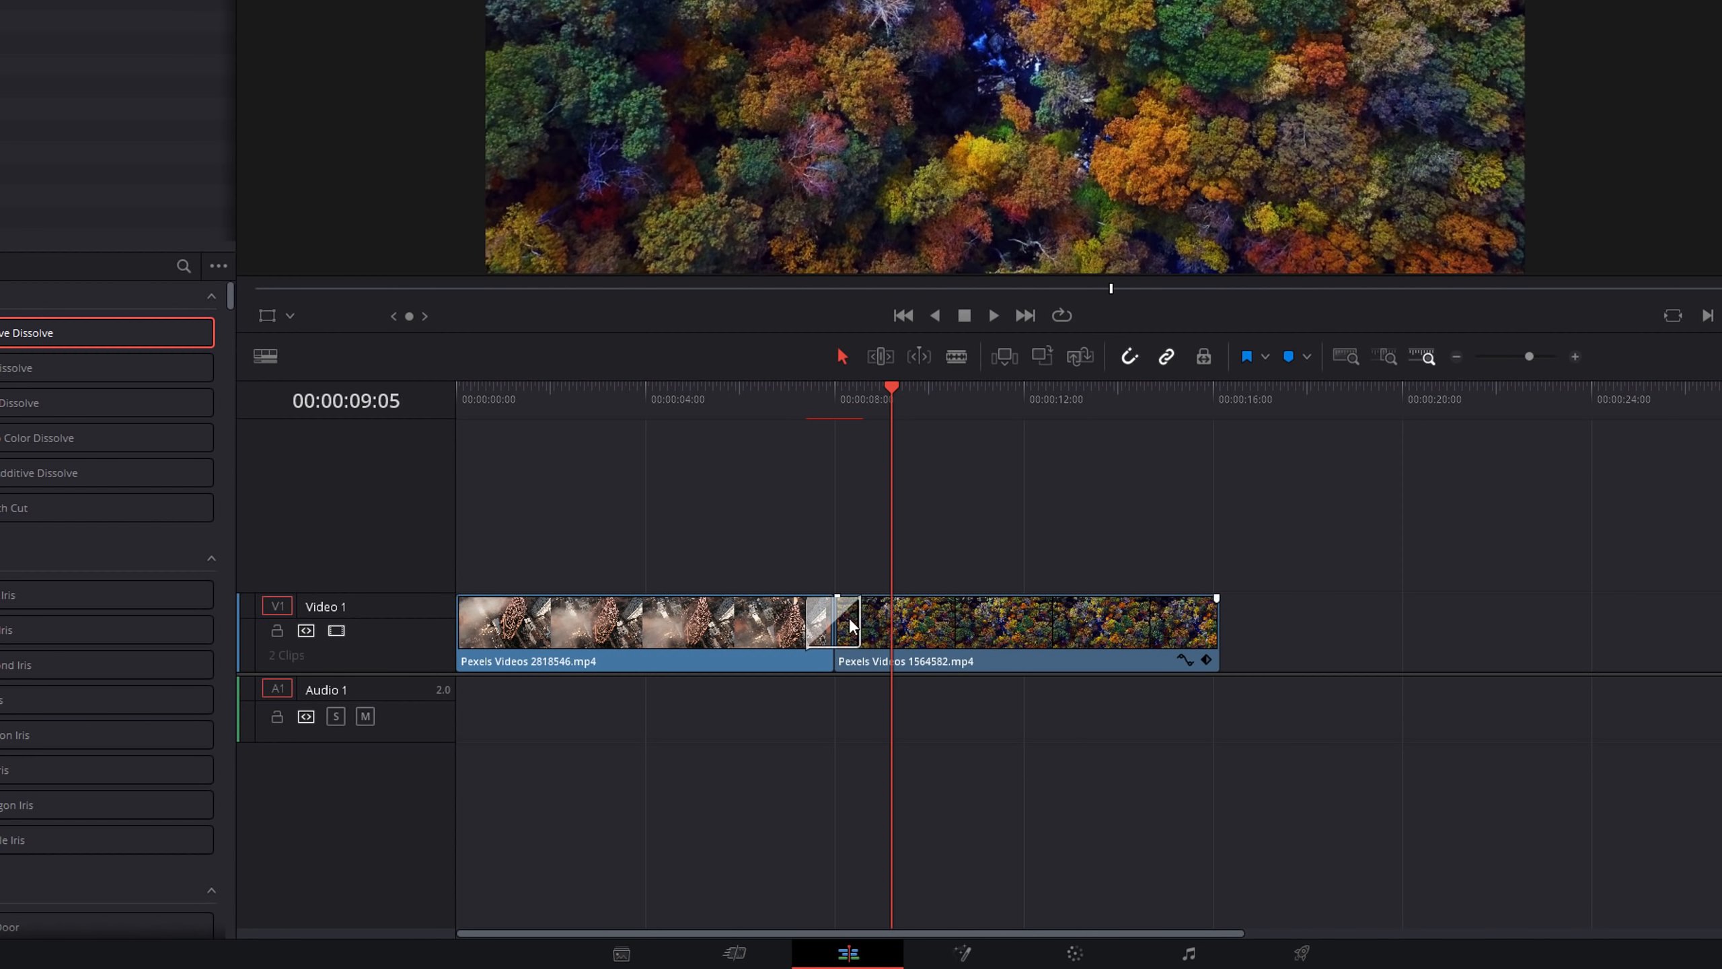
# Convert the transition to a Fusion Cross Dissolve and open it in the Fusion page.
pyautogui.rightClick(849, 617)
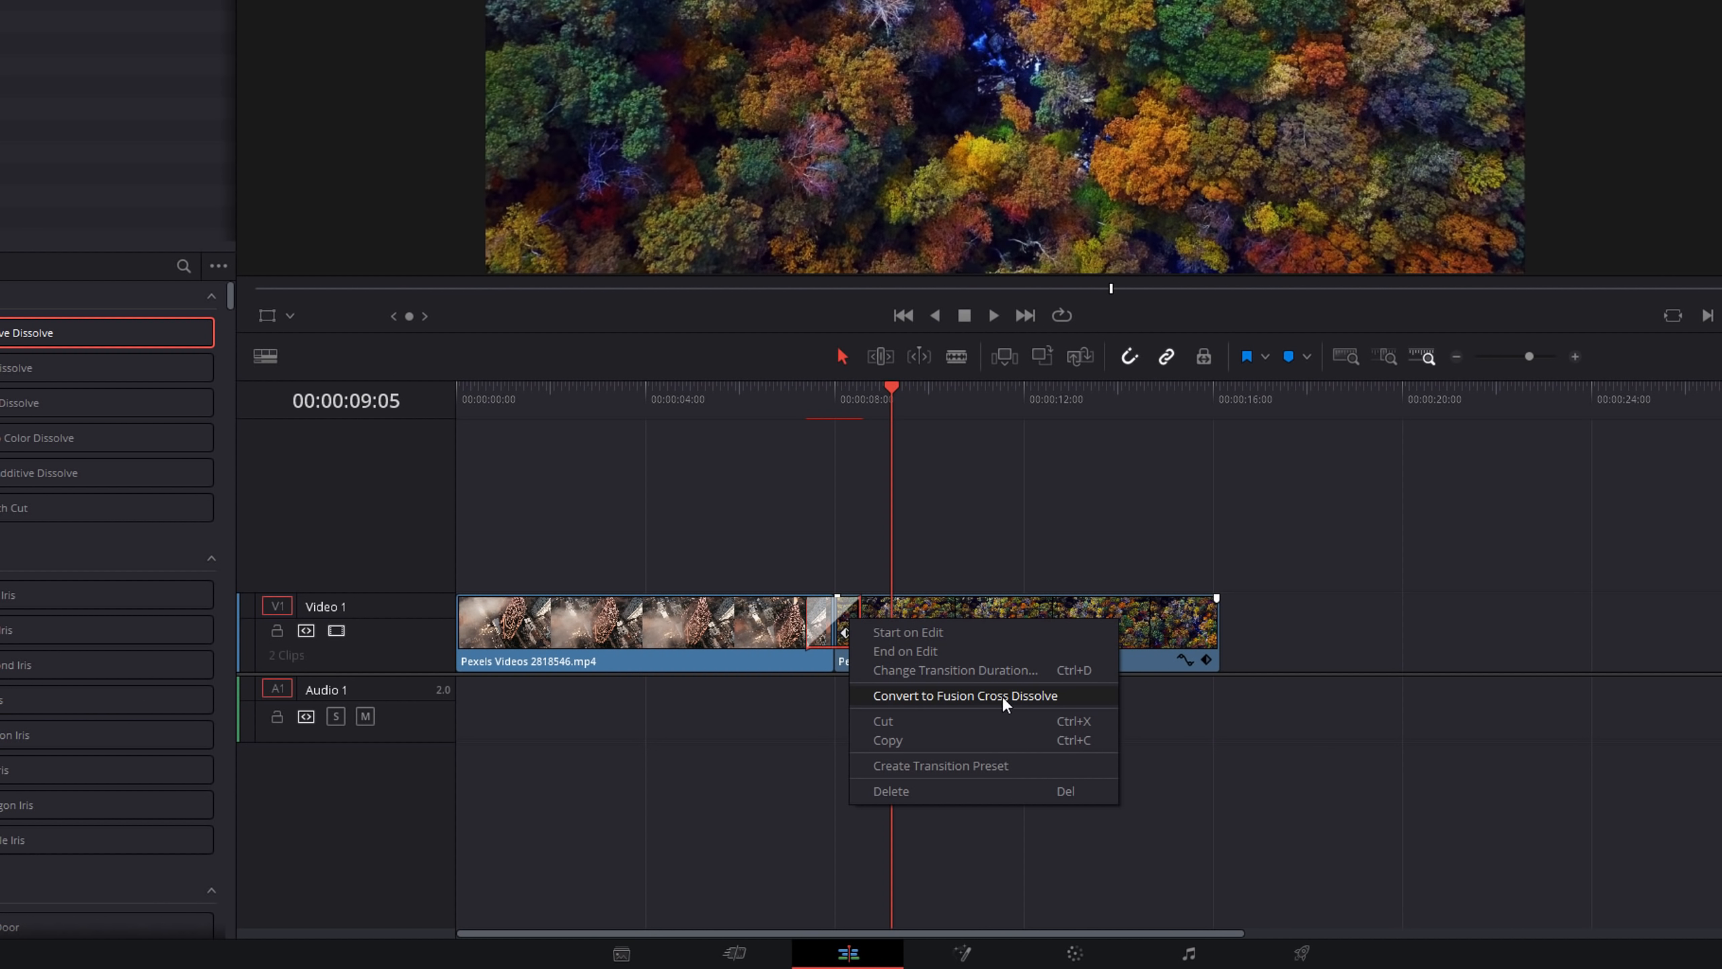
pyautogui.click(1004, 695)
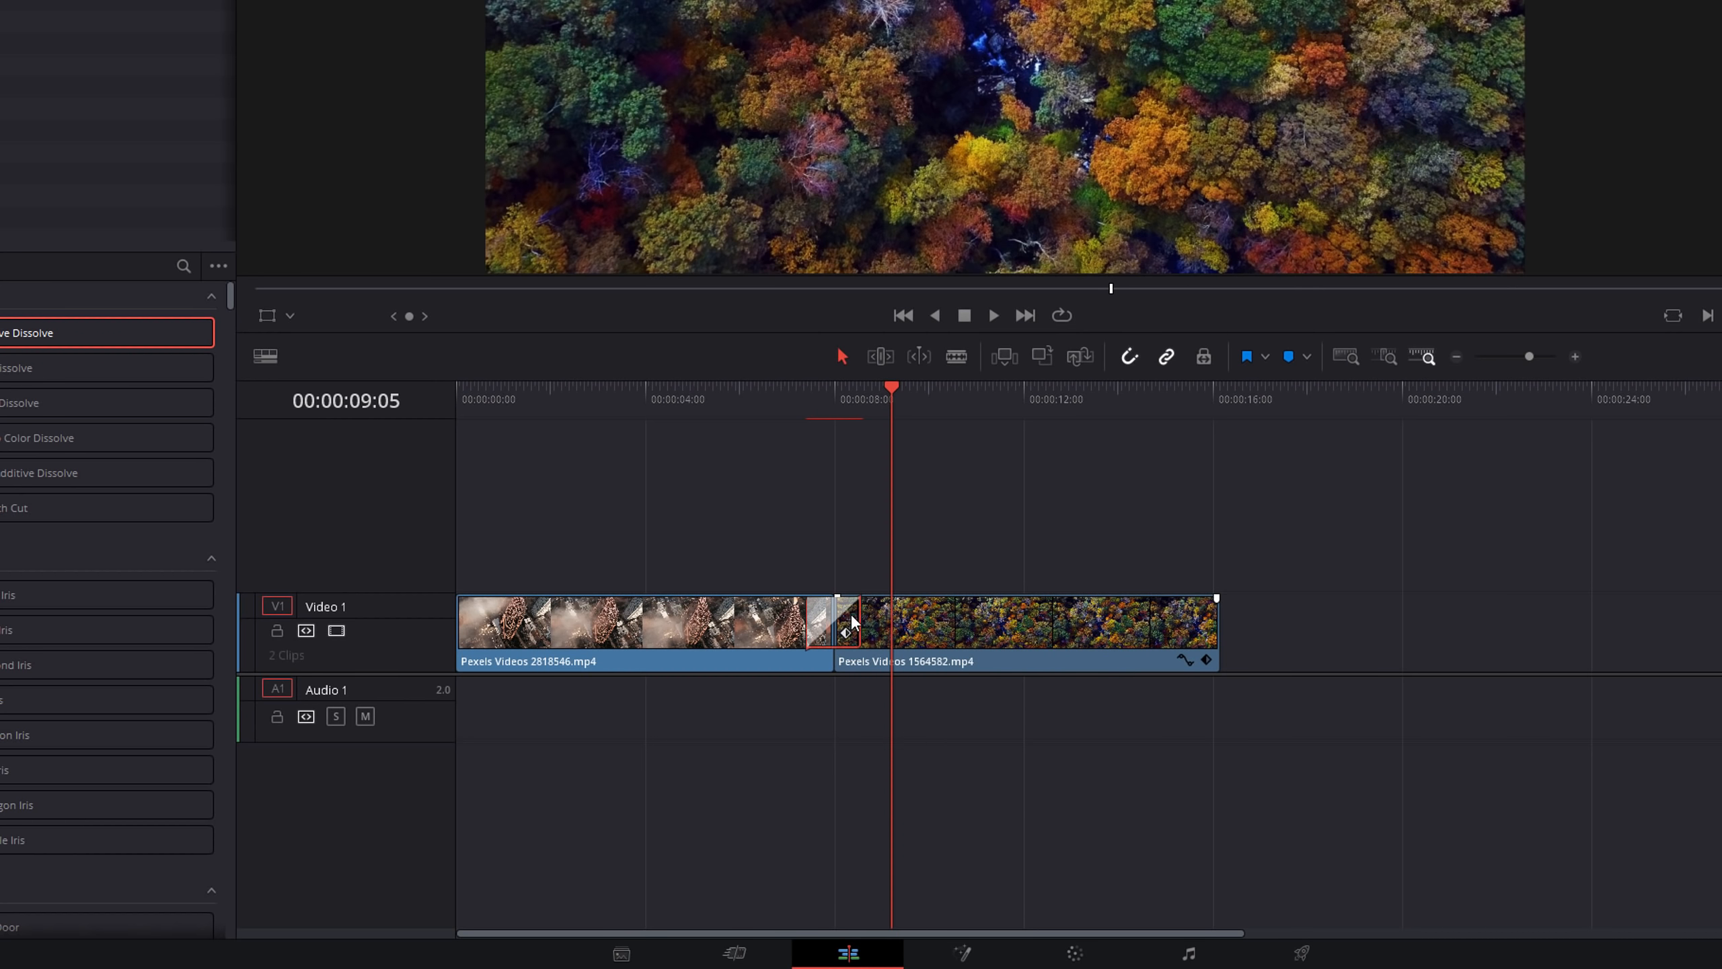
pyautogui.rightClick(852, 621)
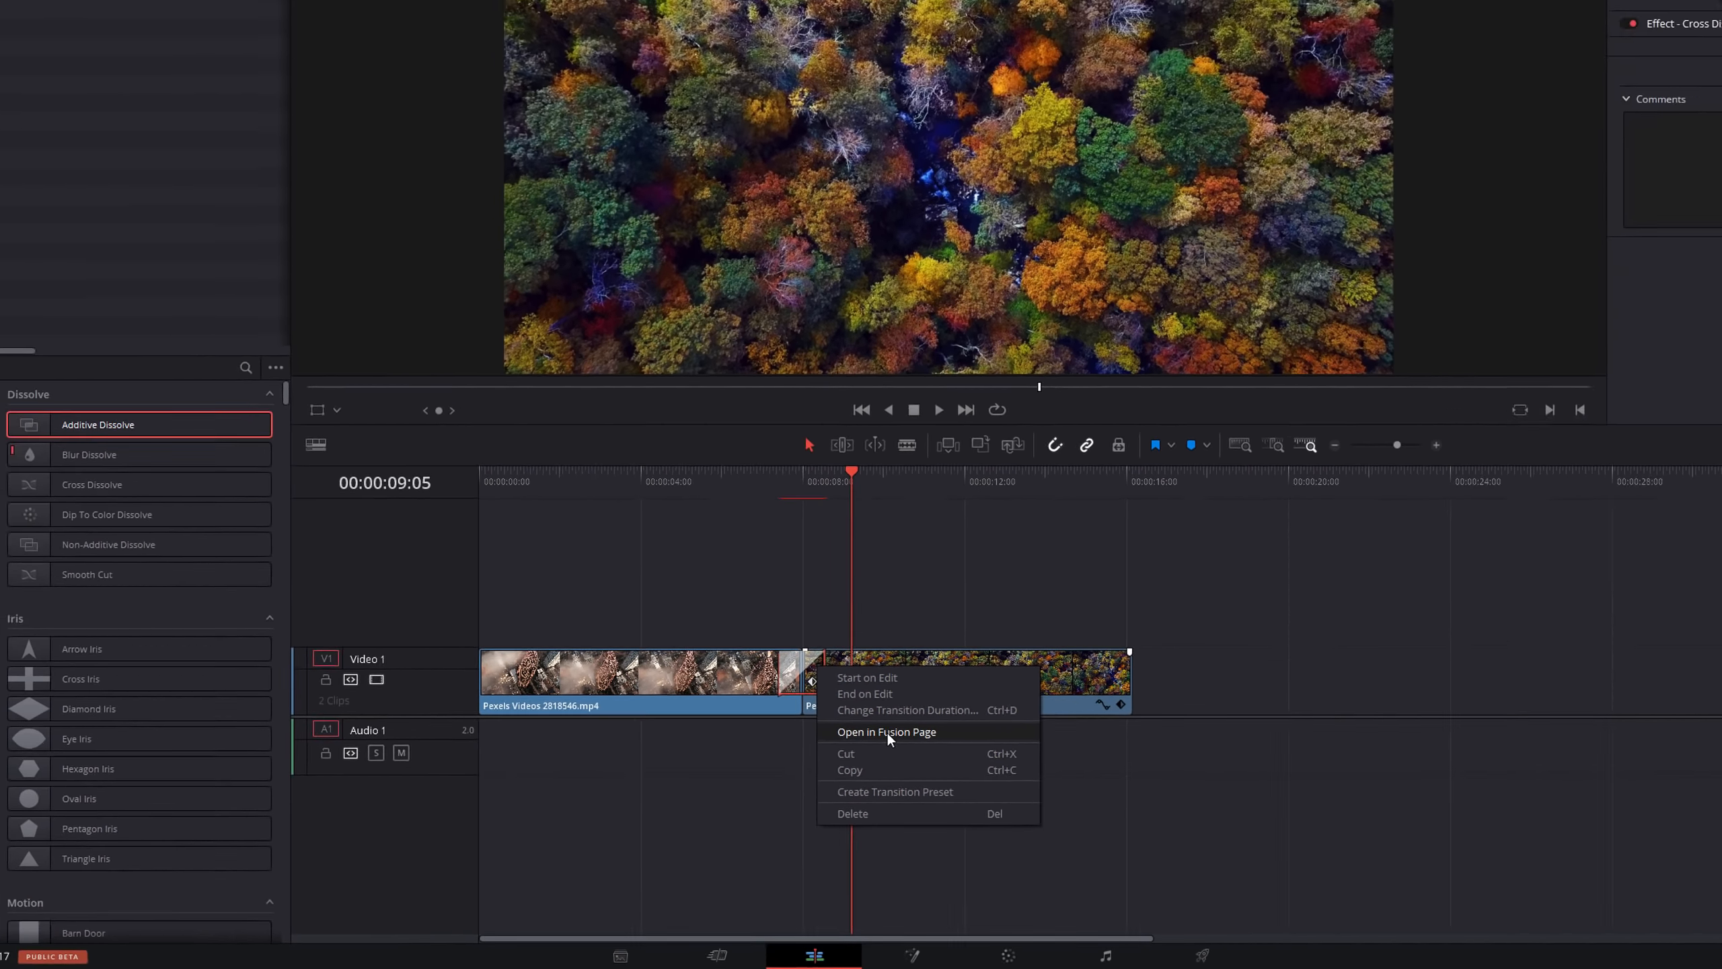
pyautogui.click(887, 732)
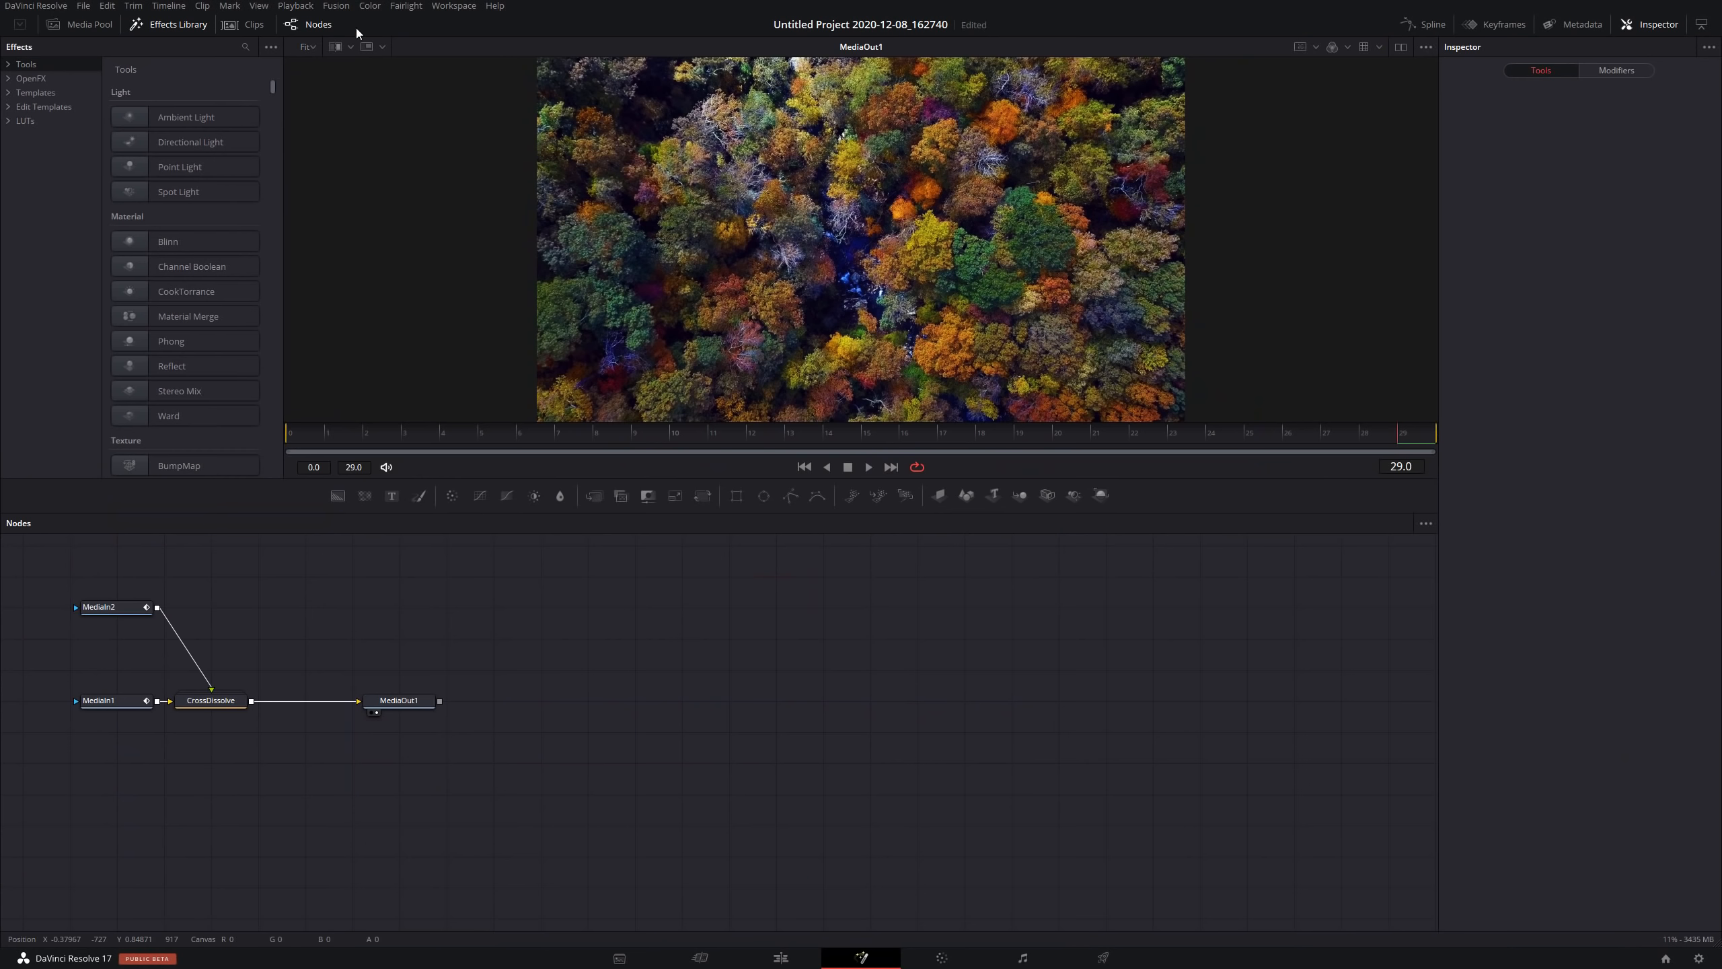
# Play back the Fusion transition from the start to preview it.
pyautogui.click(311, 26)
pyautogui.click(311, 26)
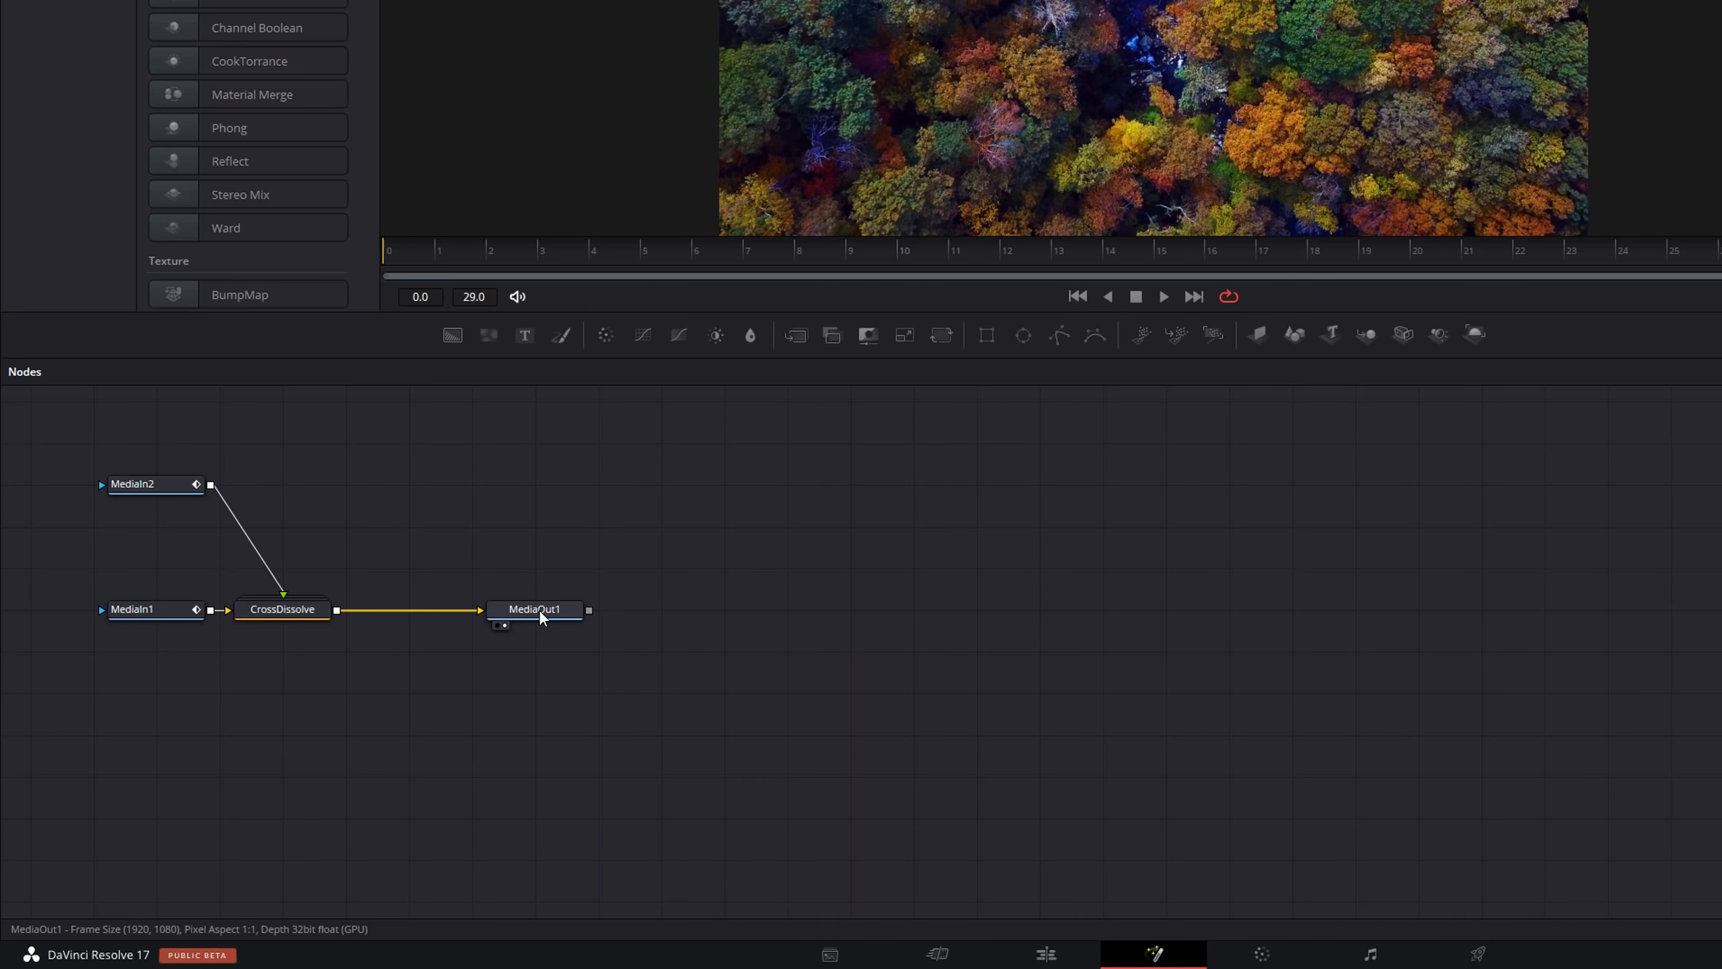
pyautogui.click(393, 254)
pyautogui.press('space')
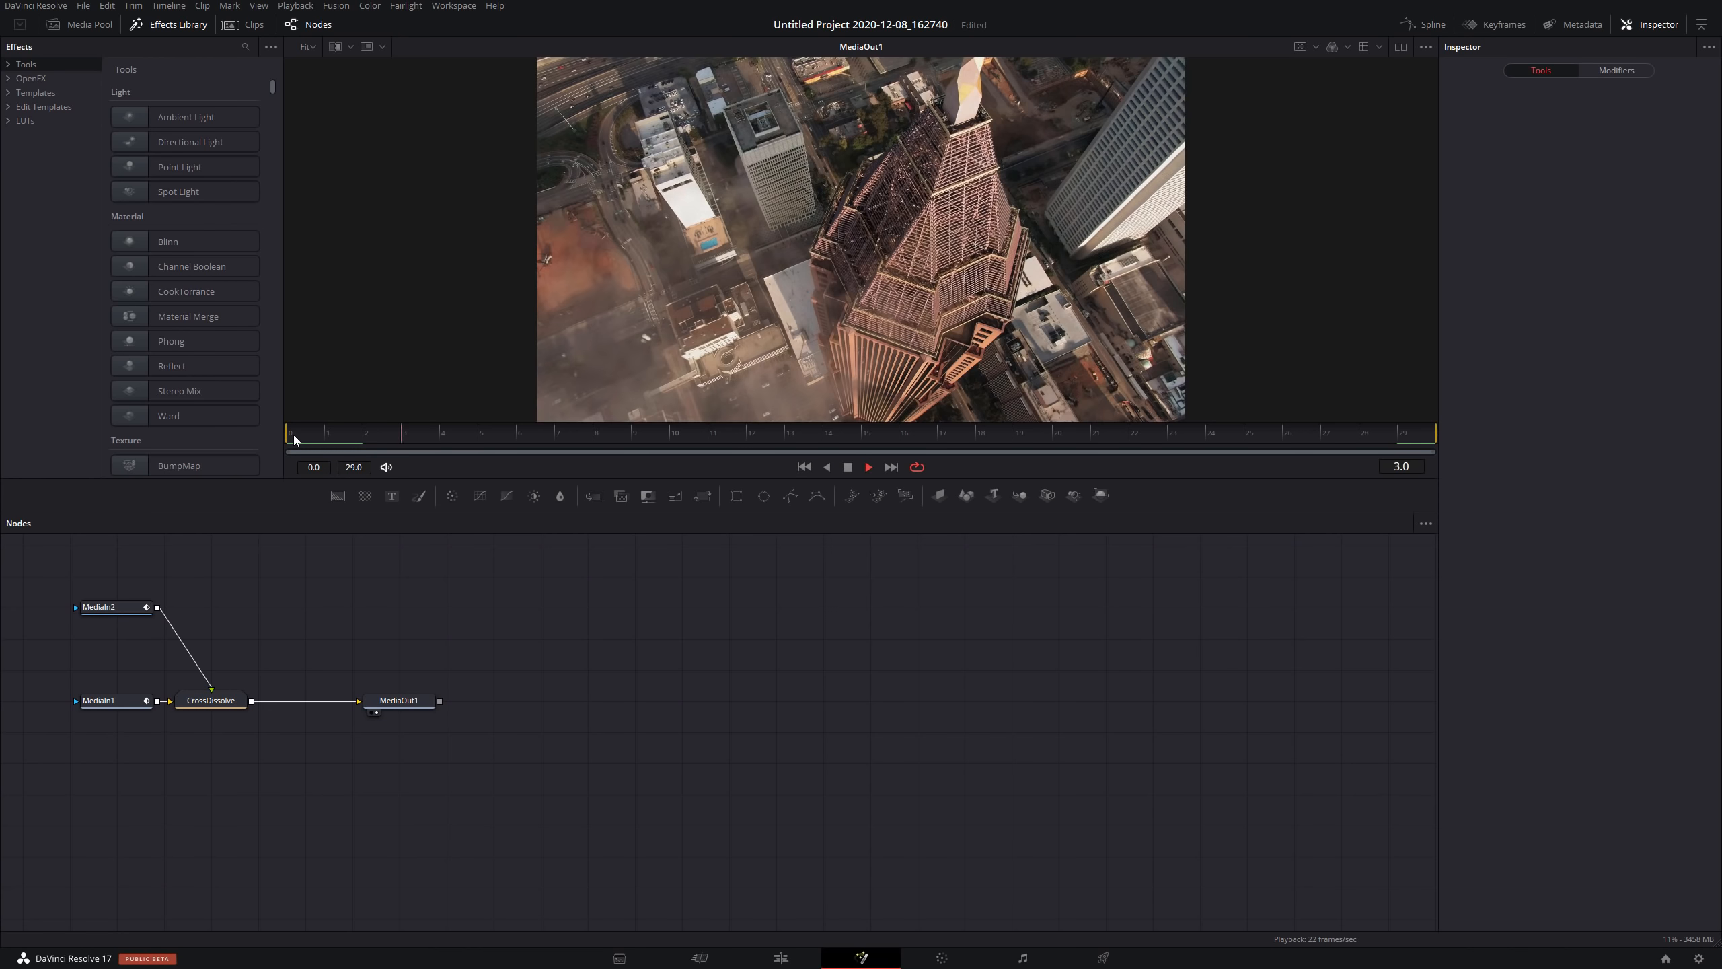
pyautogui.press('space')
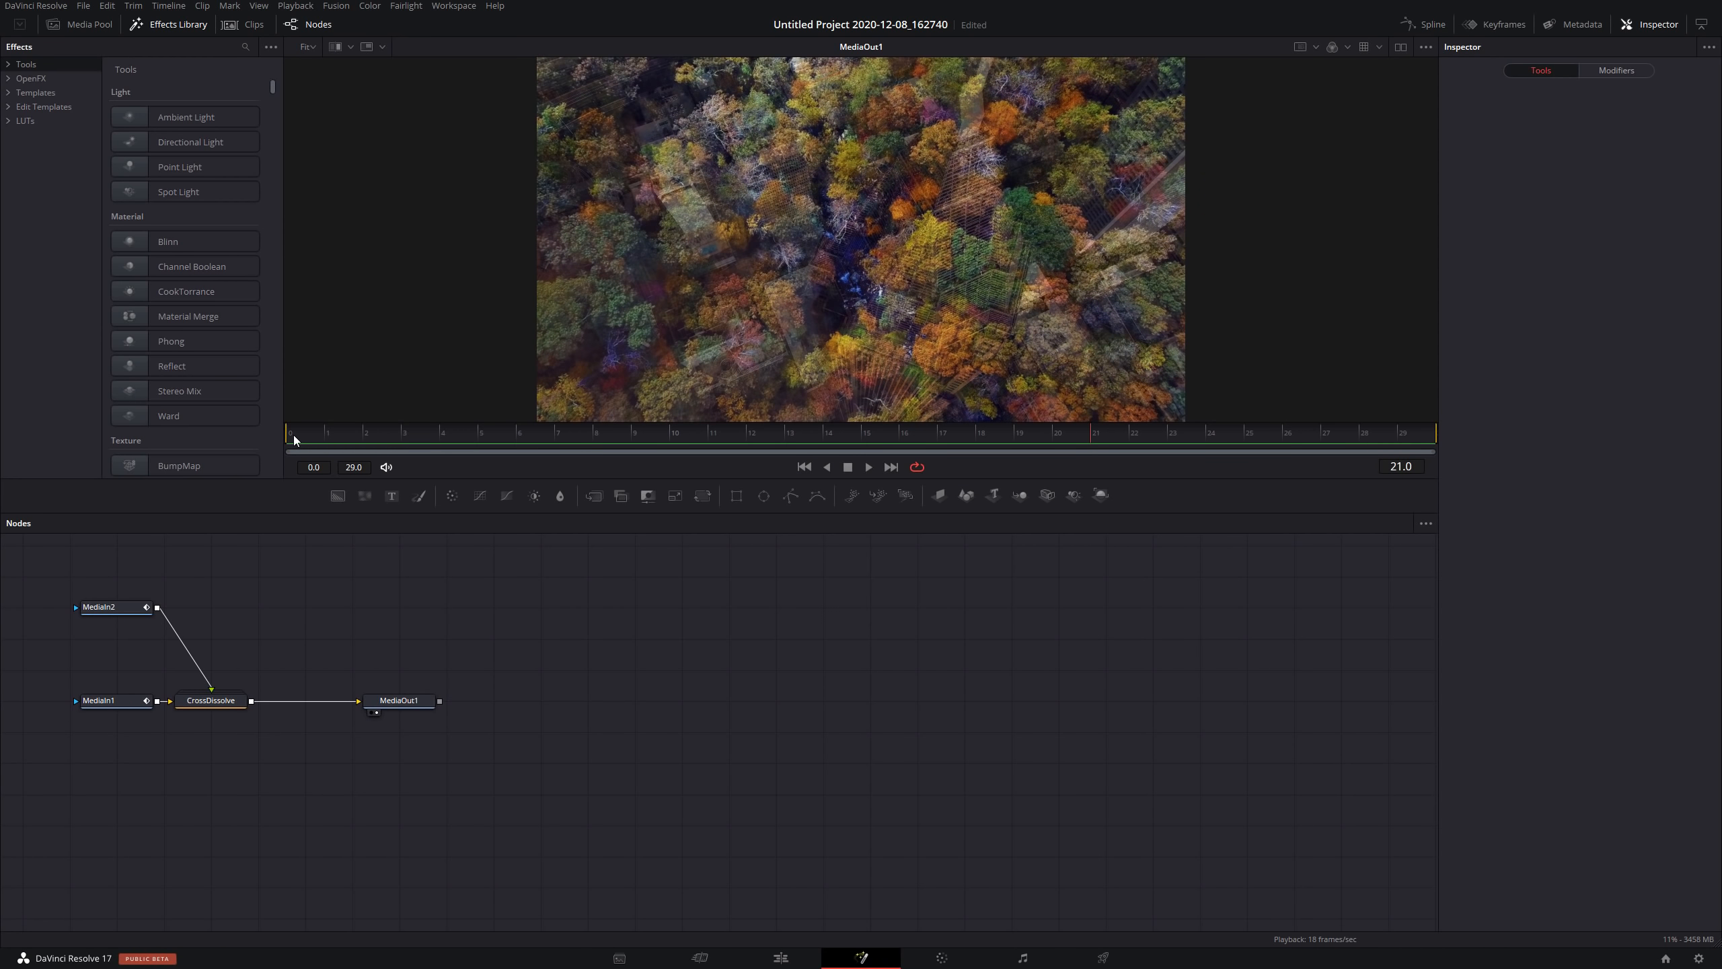
pyautogui.press('space')
pyautogui.press('space')
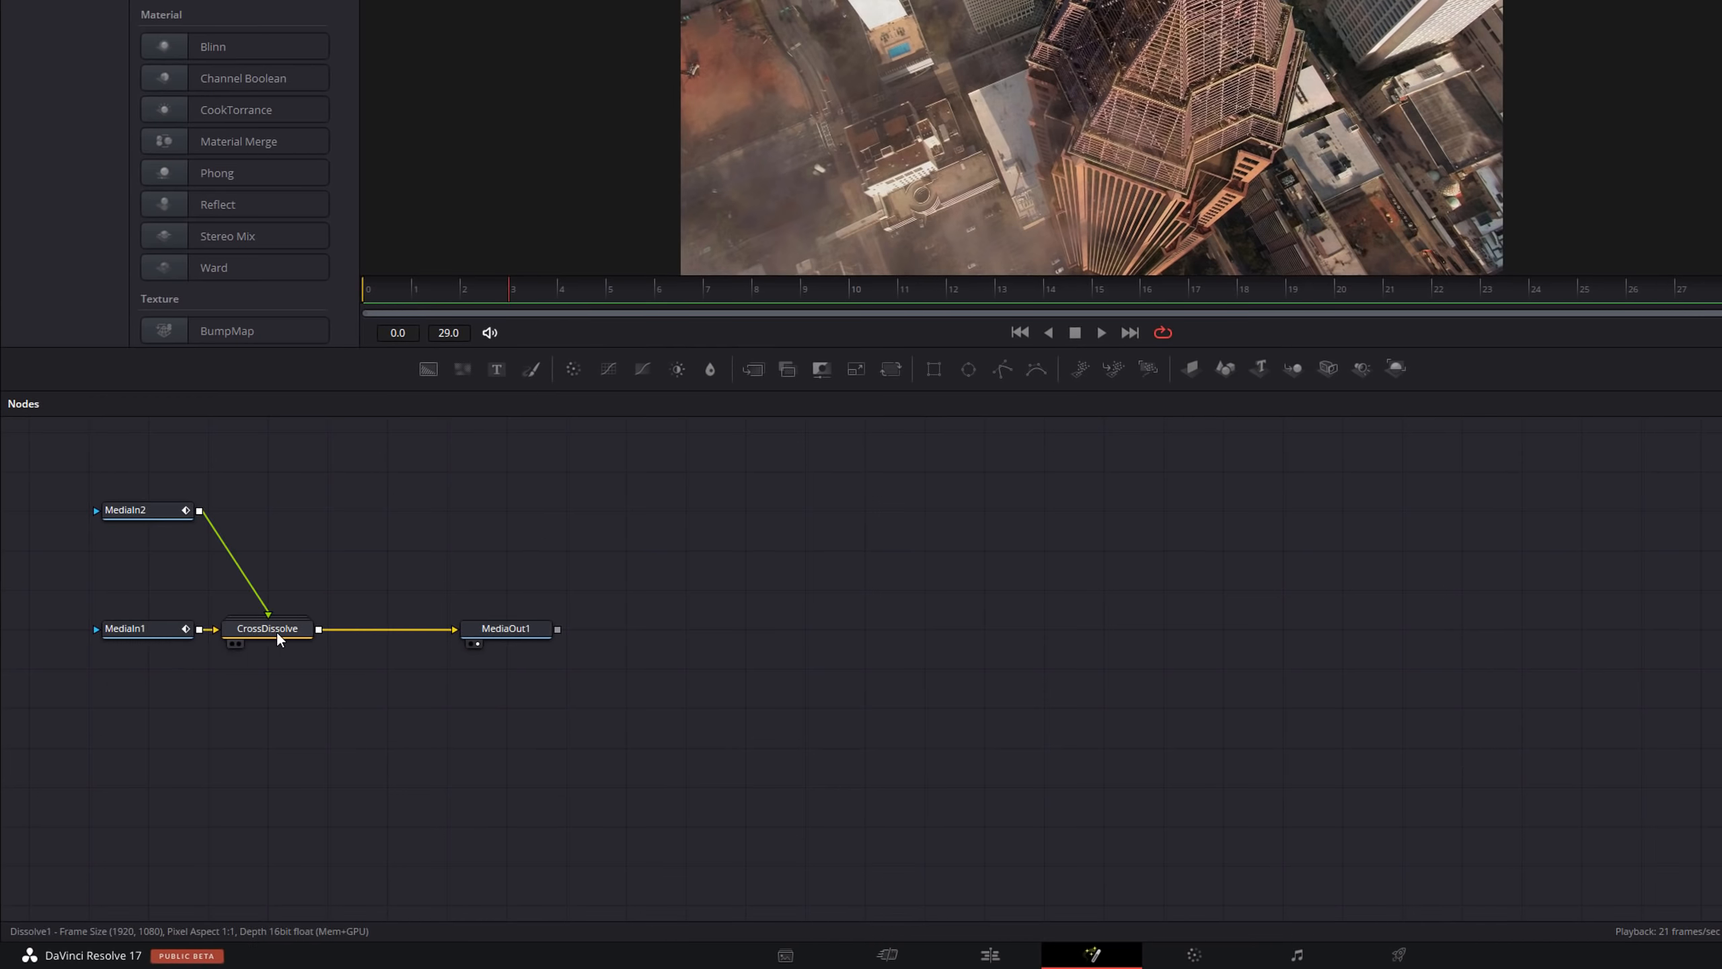
# Ungroup the CrossDissolve node to expose its Dissolve1 node and select it.
pyautogui.rightClick(267, 629)
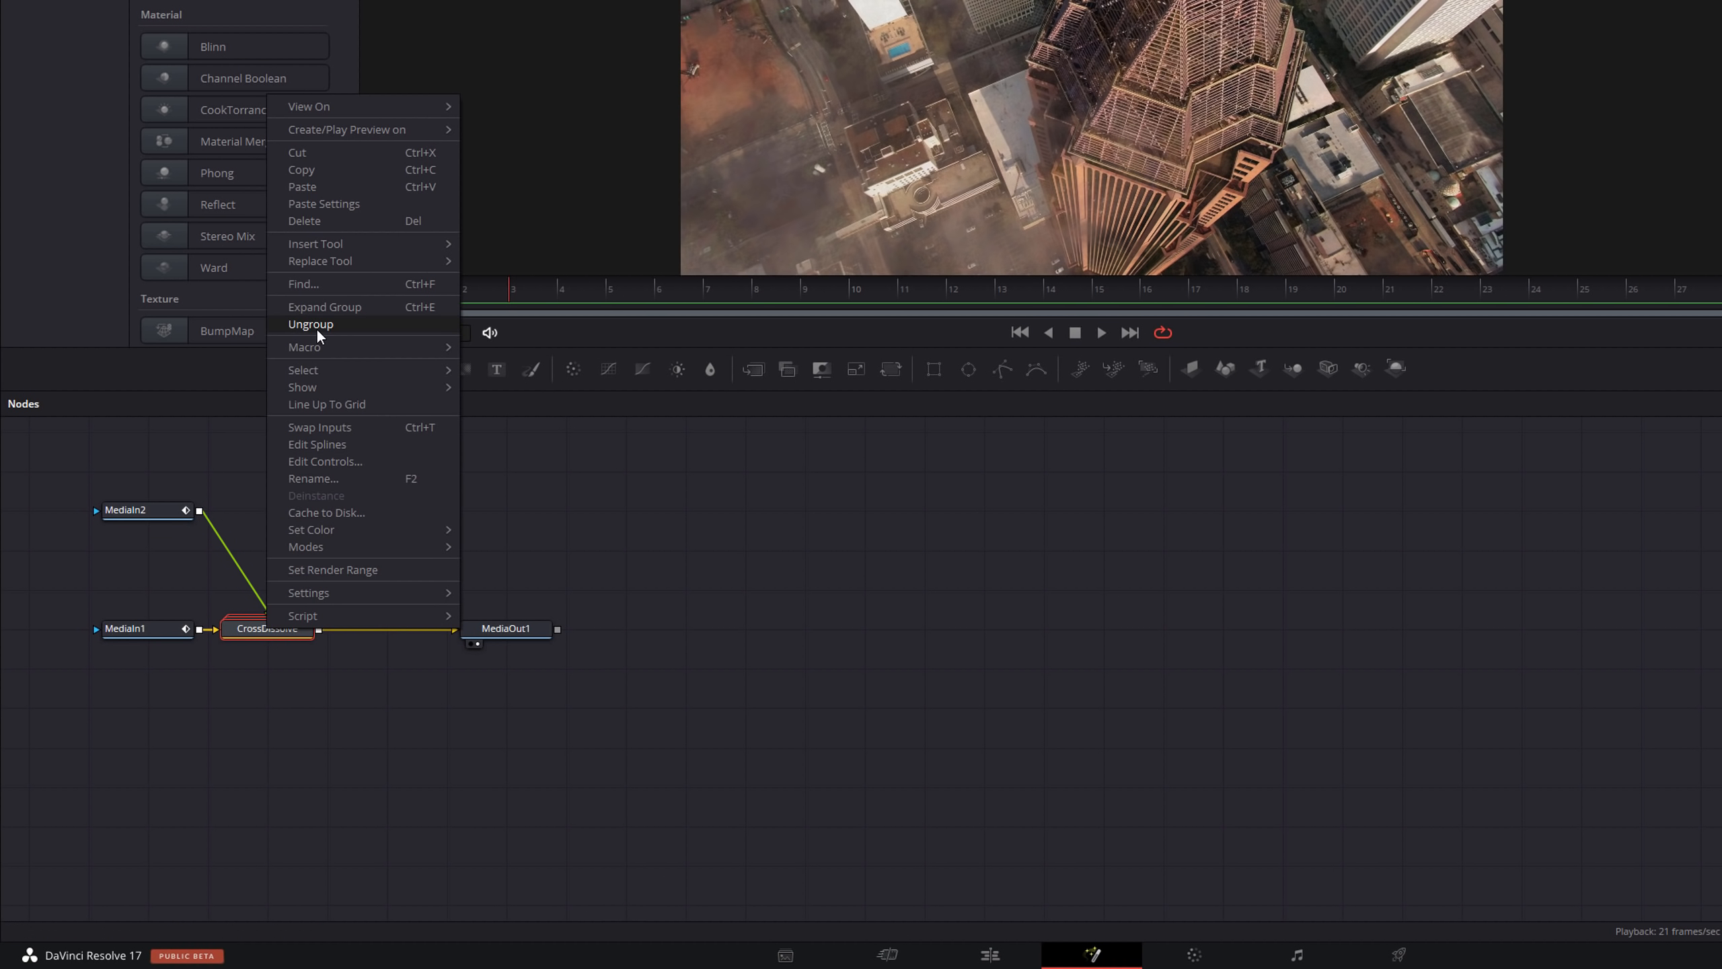
pyautogui.click(311, 324)
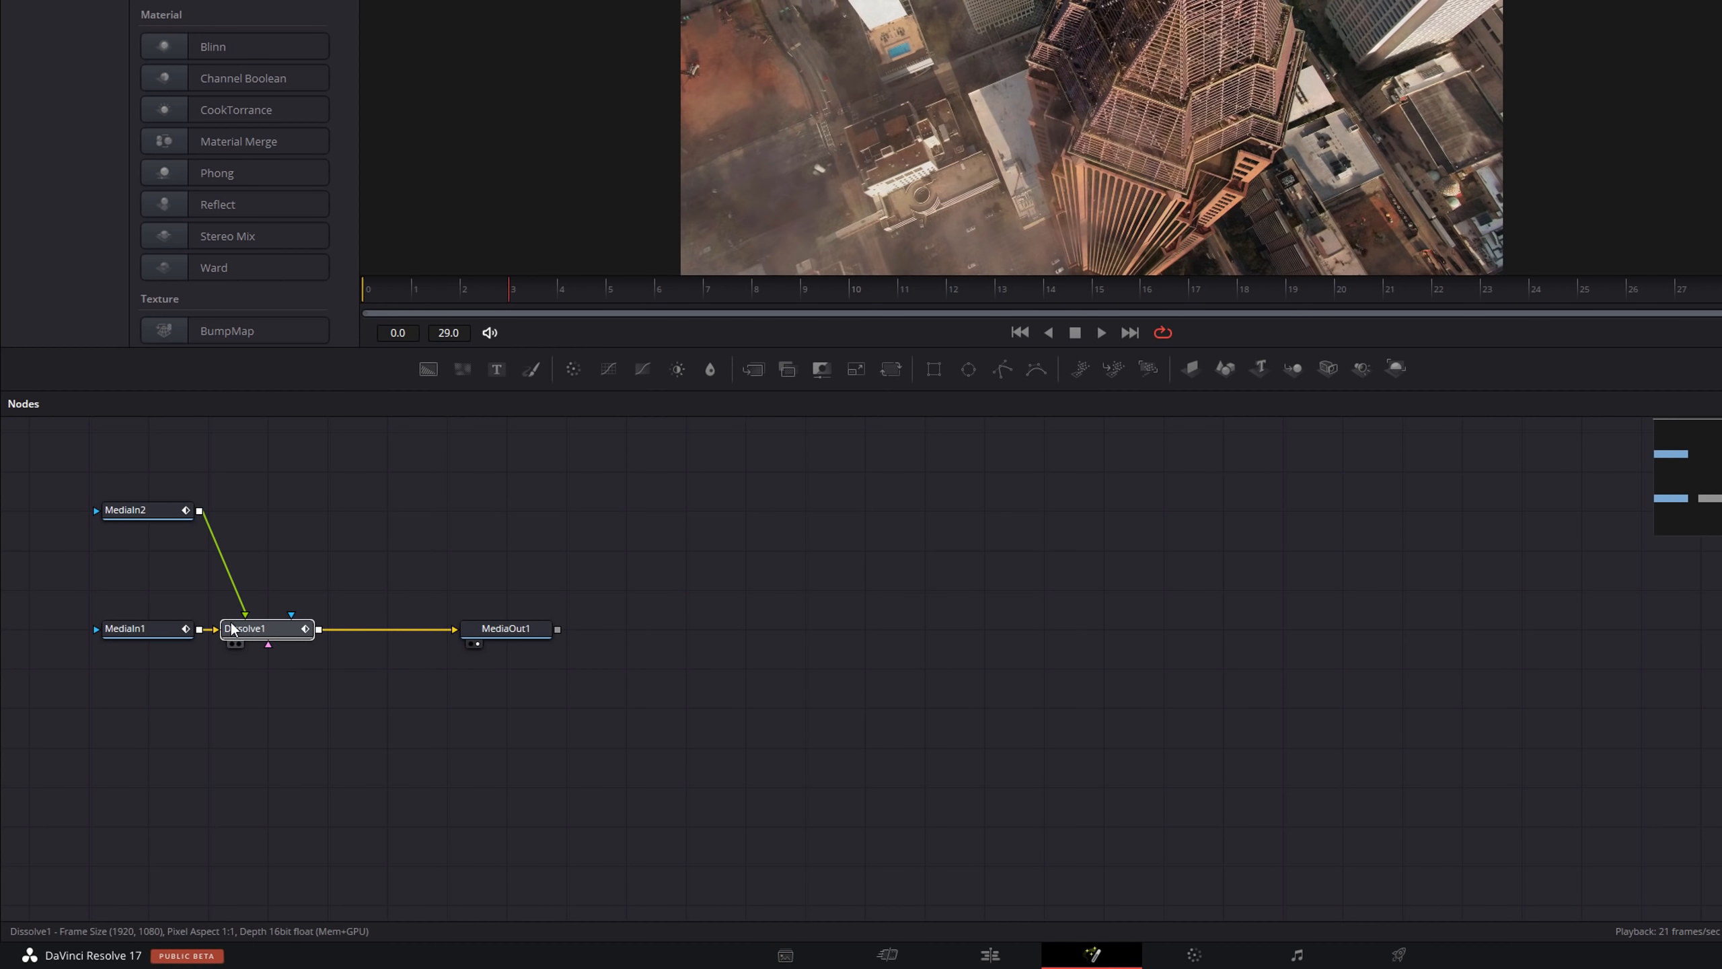
pyautogui.moveTo(502, 631); pyautogui.dragTo(1049, 653)
pyautogui.moveTo(263, 636); pyautogui.dragTo(439, 643)
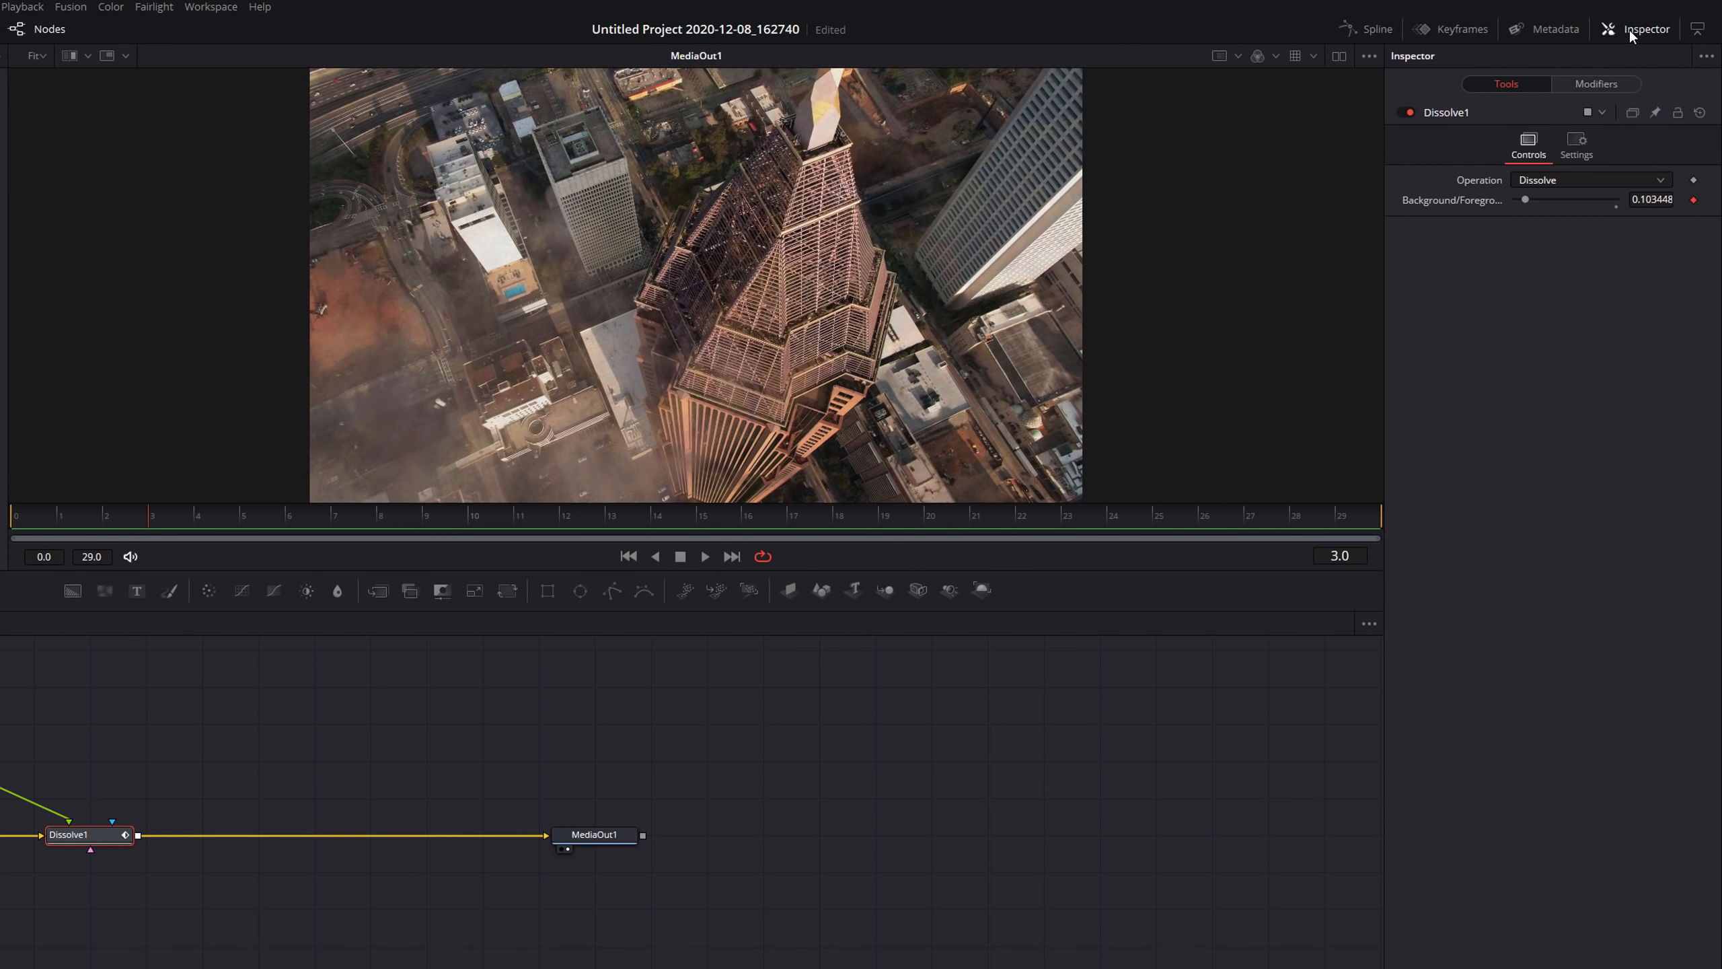
# Review the Dissolve node's Operation options and play back the transition from the start.
pyautogui.click(1552, 180)
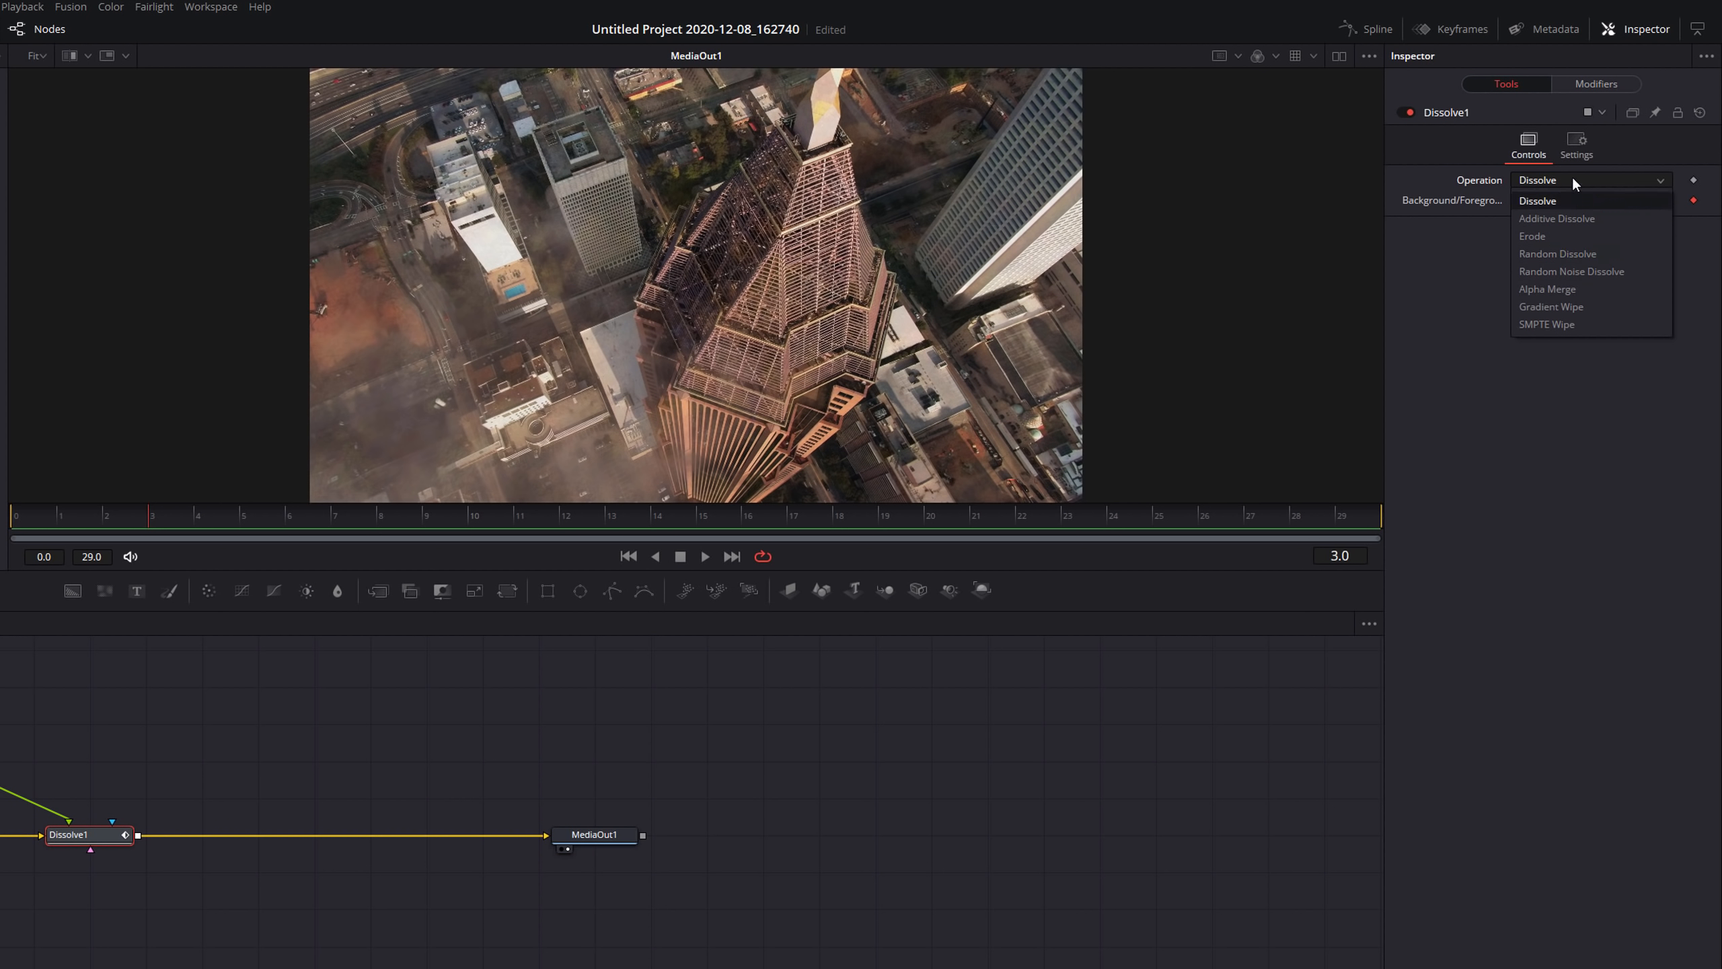
pyautogui.click(1566, 175)
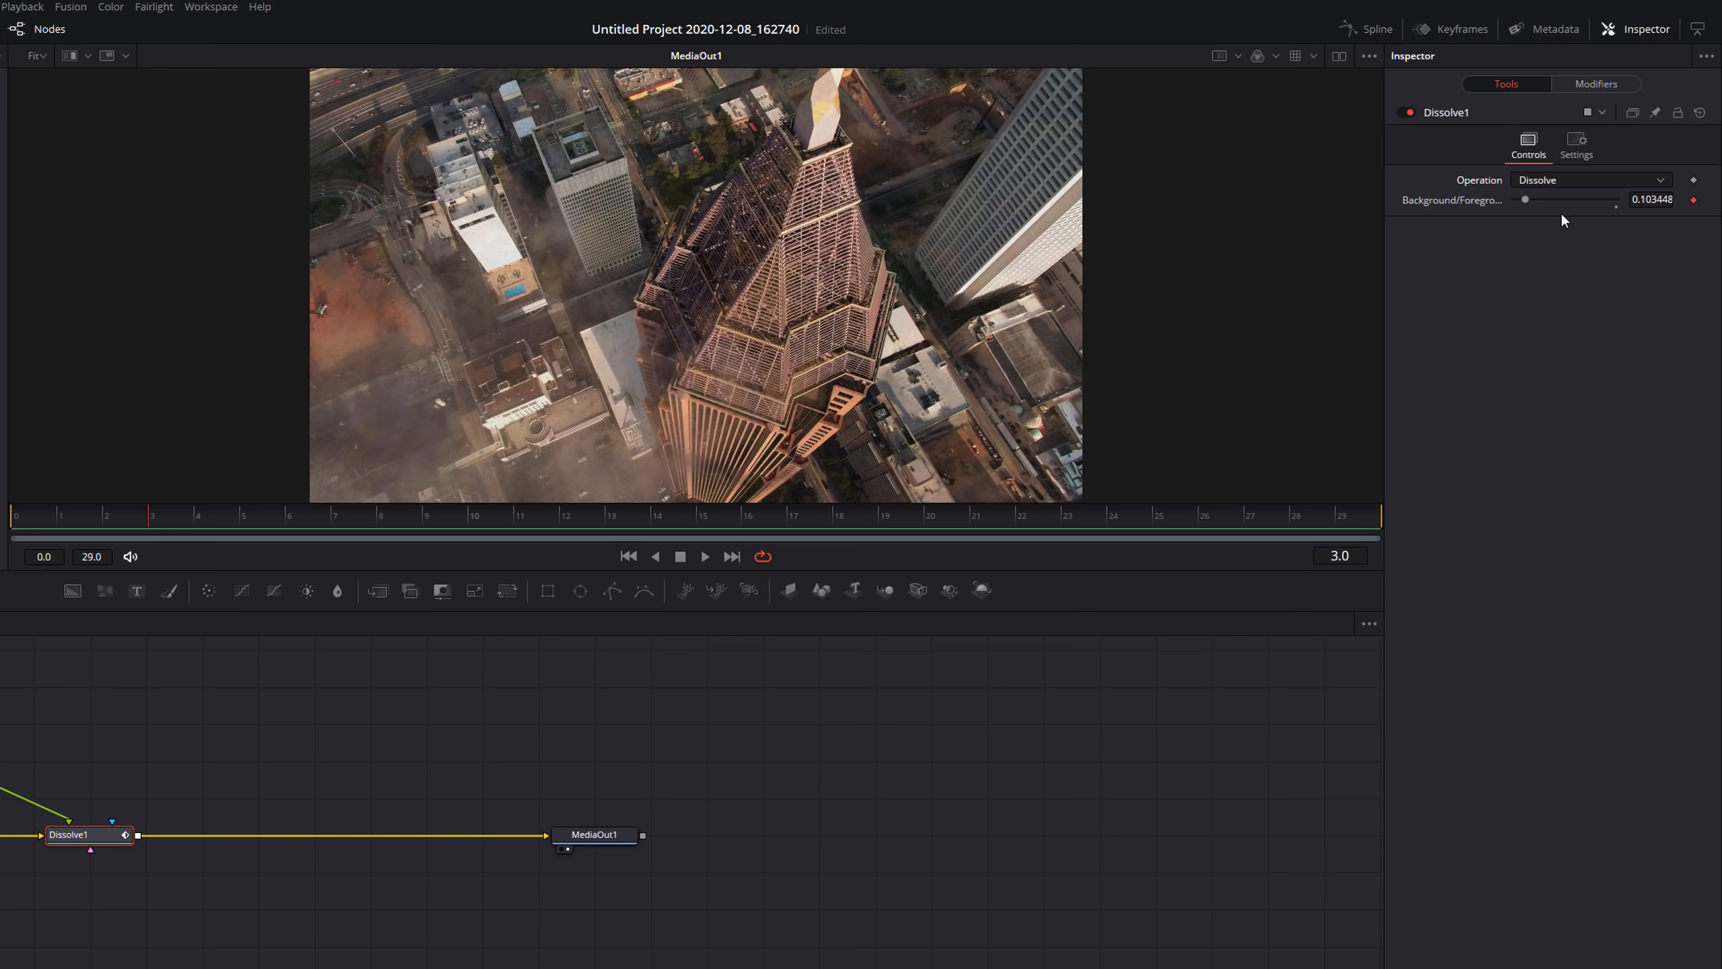
pyautogui.click(86, 517)
pyautogui.click(18, 520)
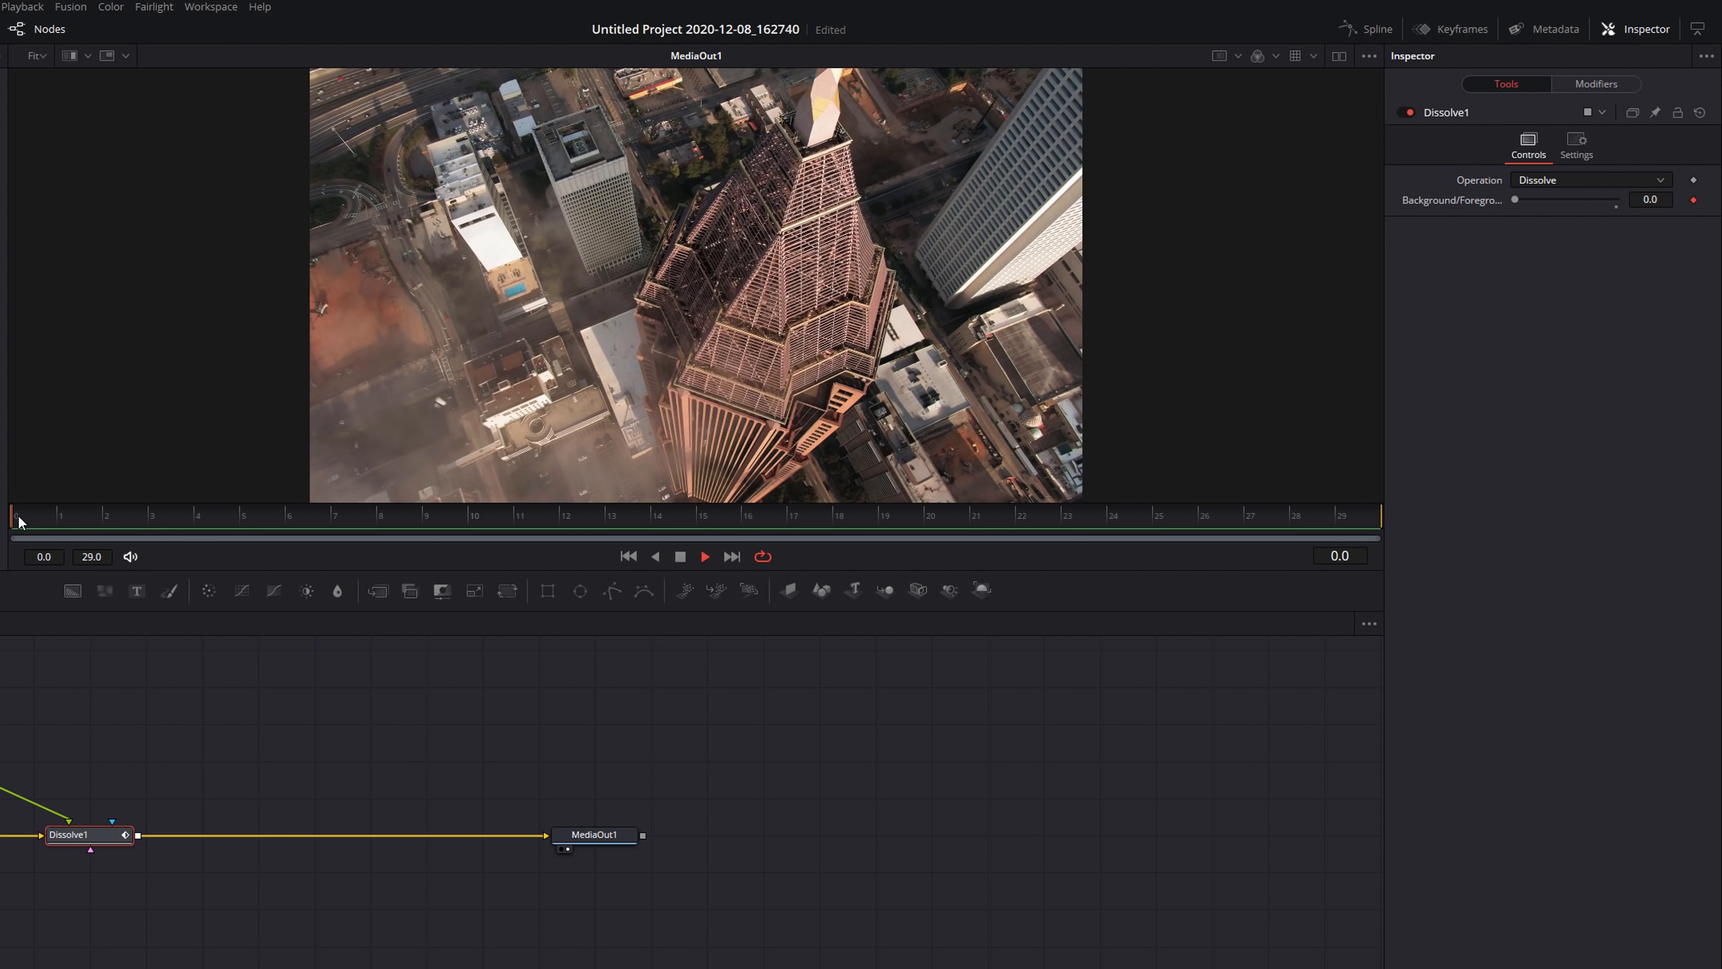
pyautogui.press('space')
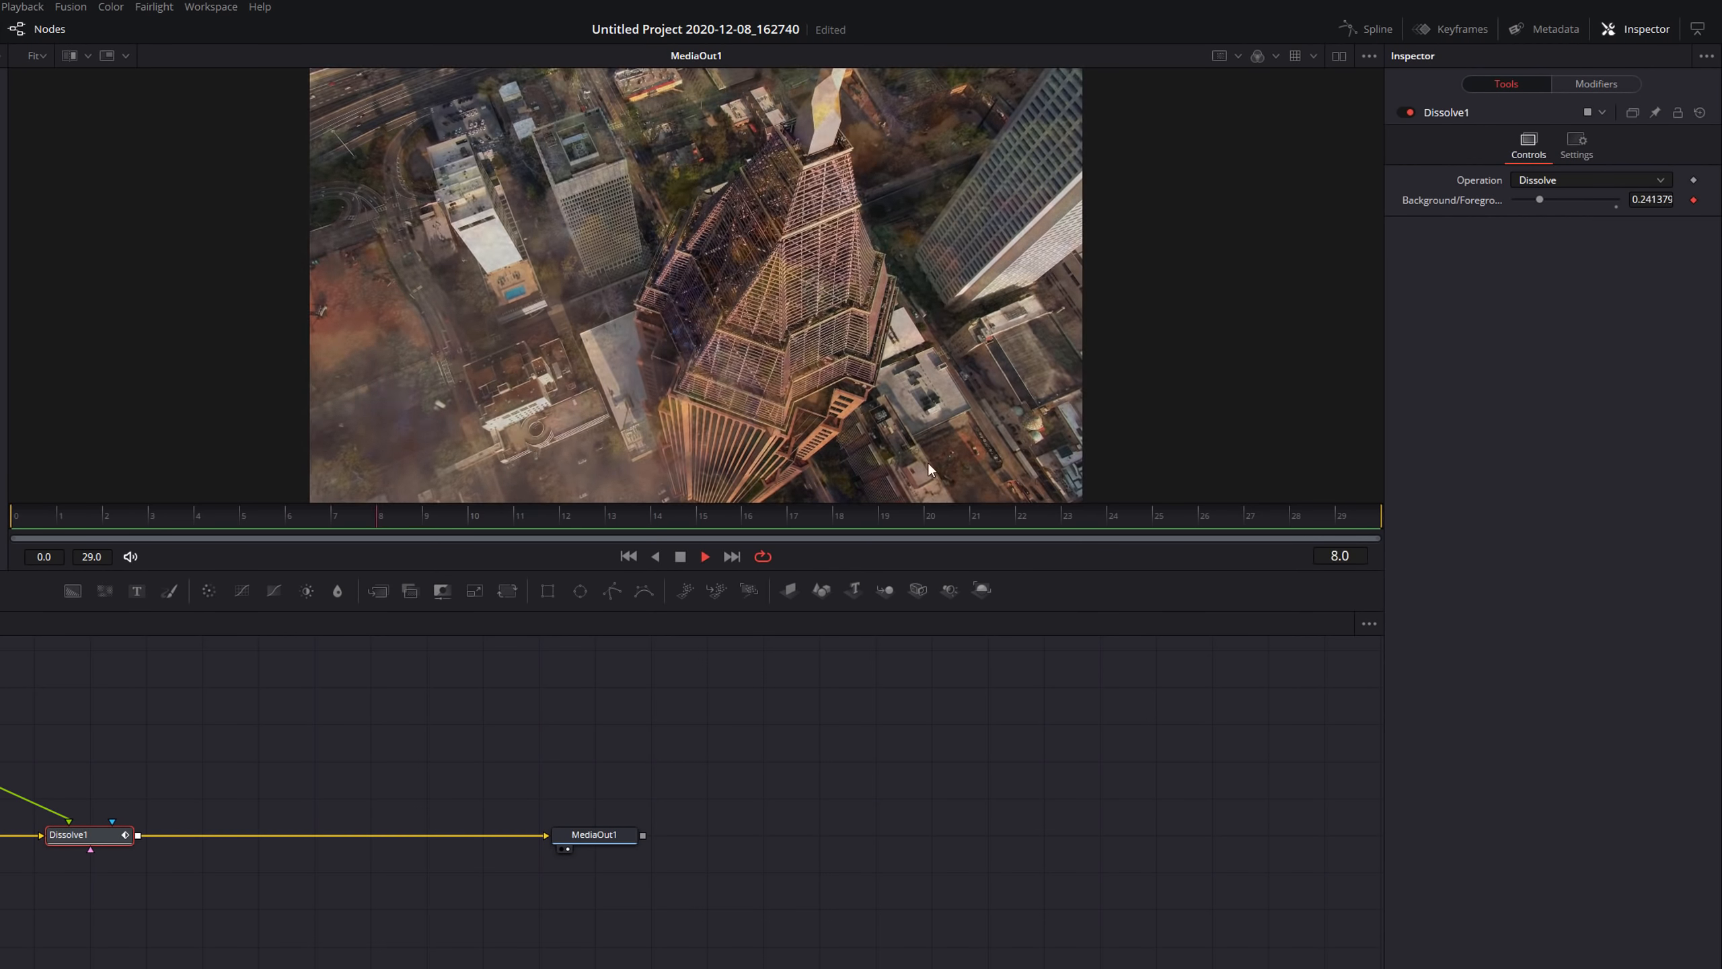
pyautogui.press('space')
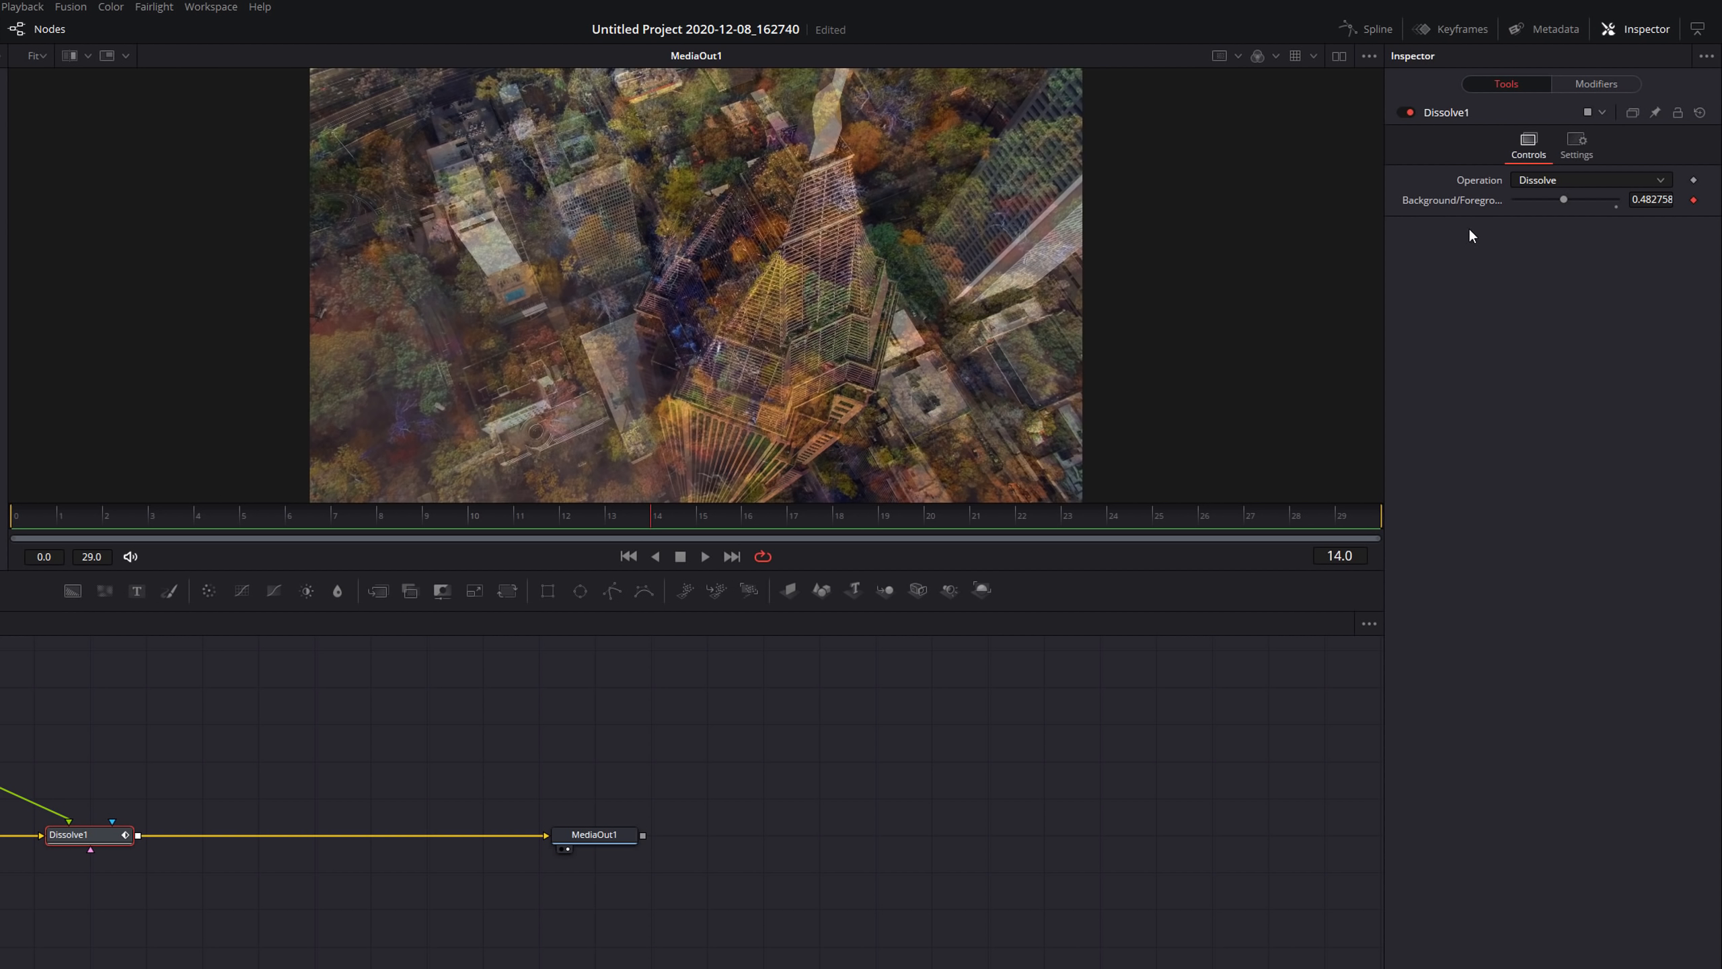
# Open the Dissolve's Anim Curves modifier and play the transition from the start.
pyautogui.click(1597, 84)
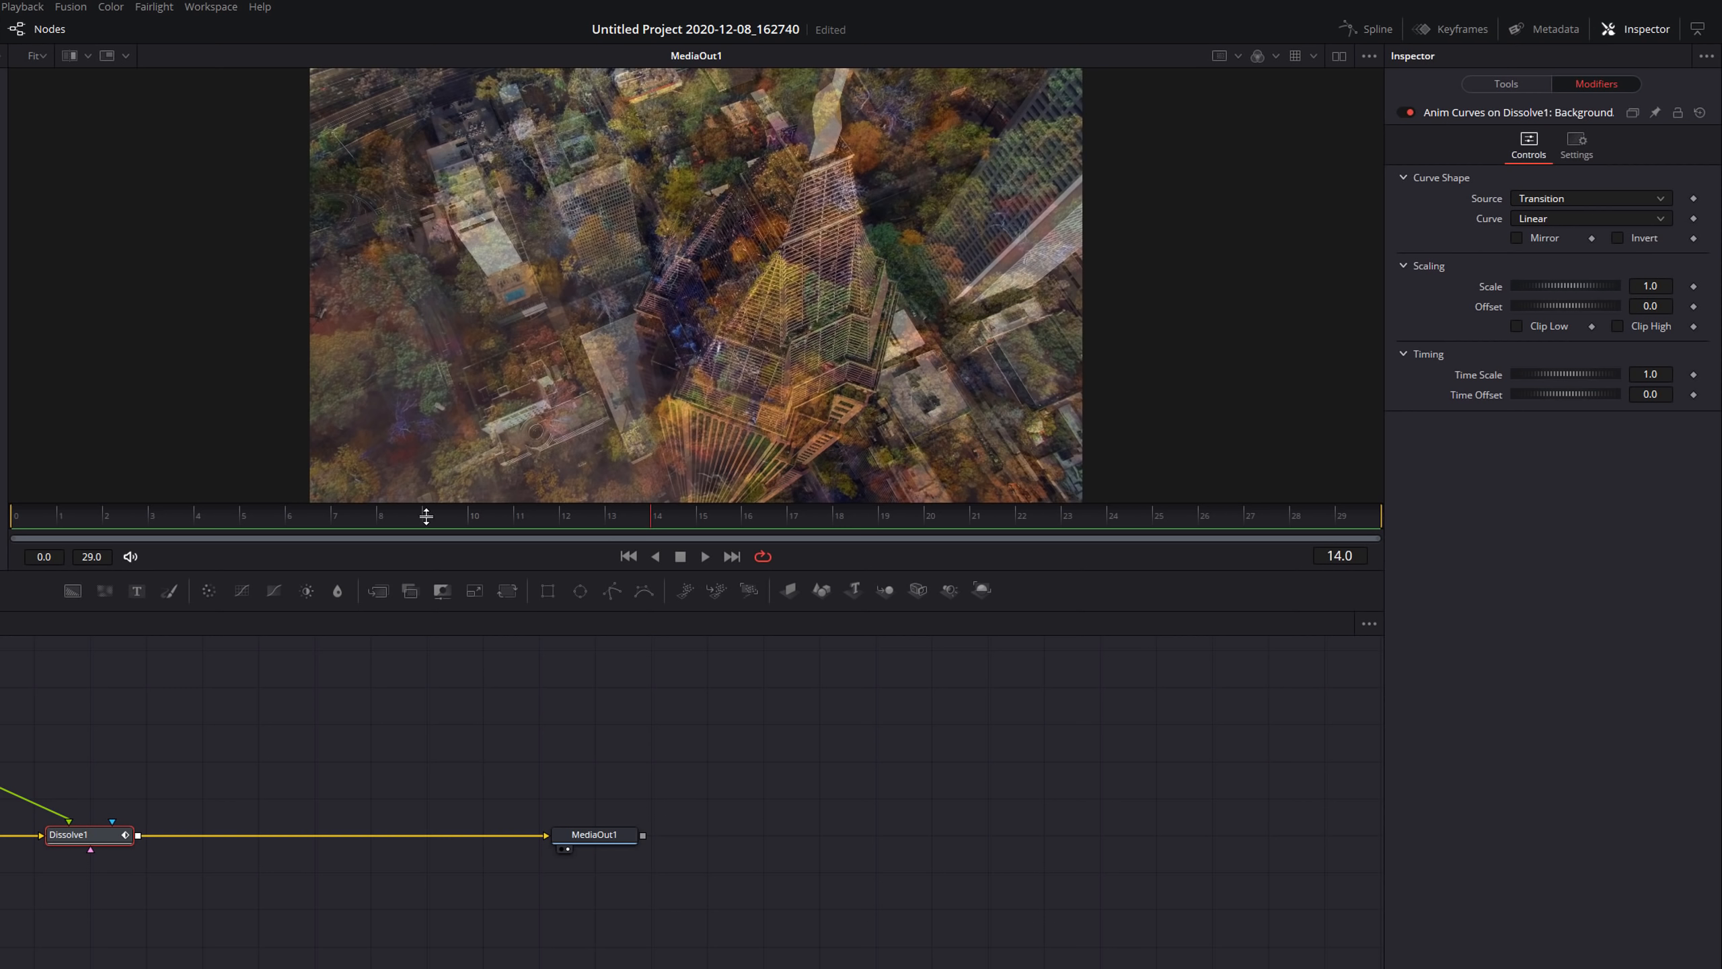
pyautogui.click(10, 511)
pyautogui.press('space')
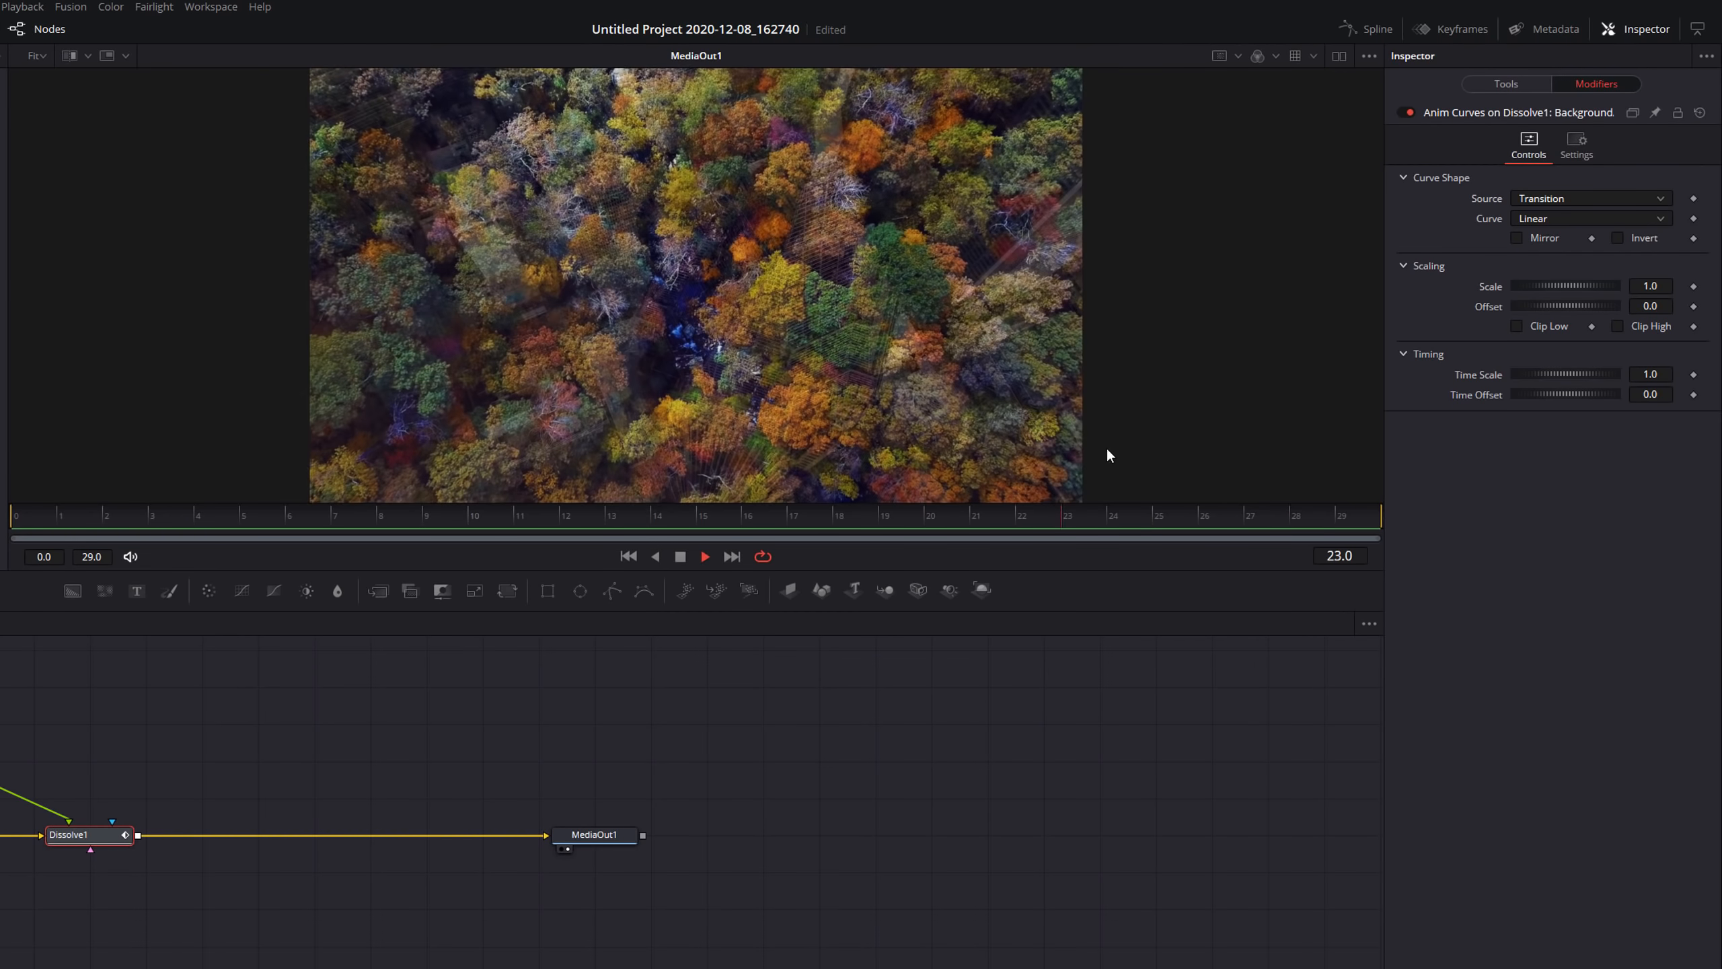
pyautogui.press('space')
# Set the Anim Curves curve to Easing with Expo for both the in and out easing.
pyautogui.click(1542, 216)
pyautogui.click(1549, 243)
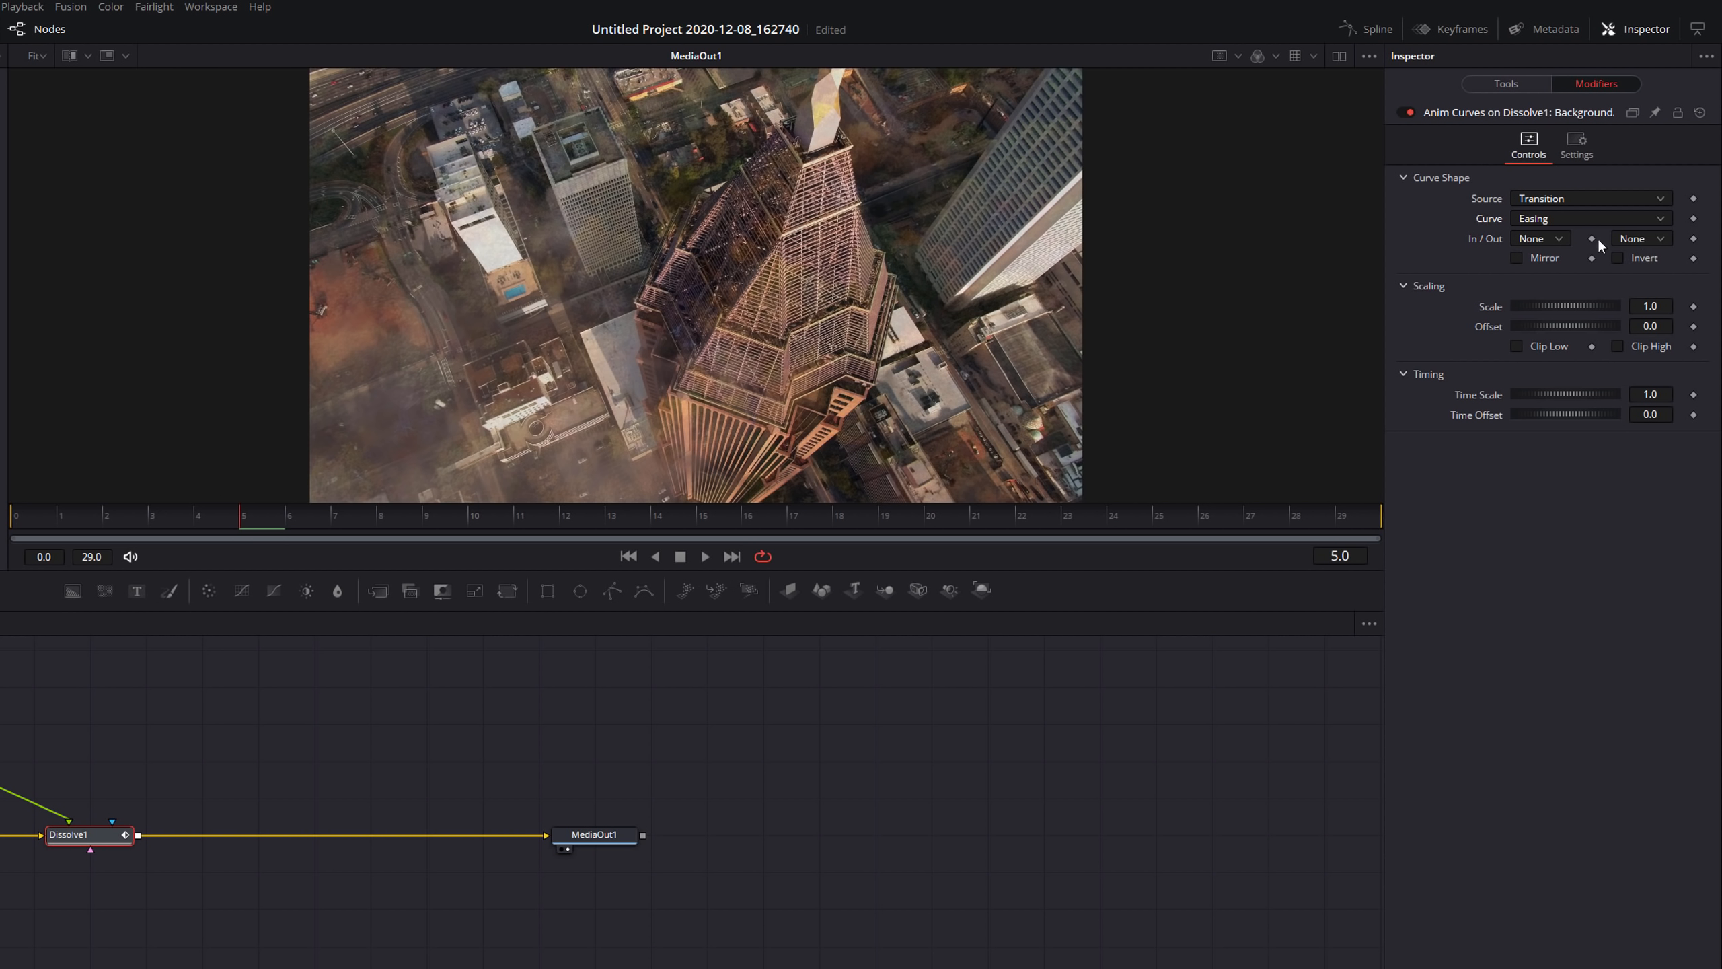
pyautogui.click(1540, 242)
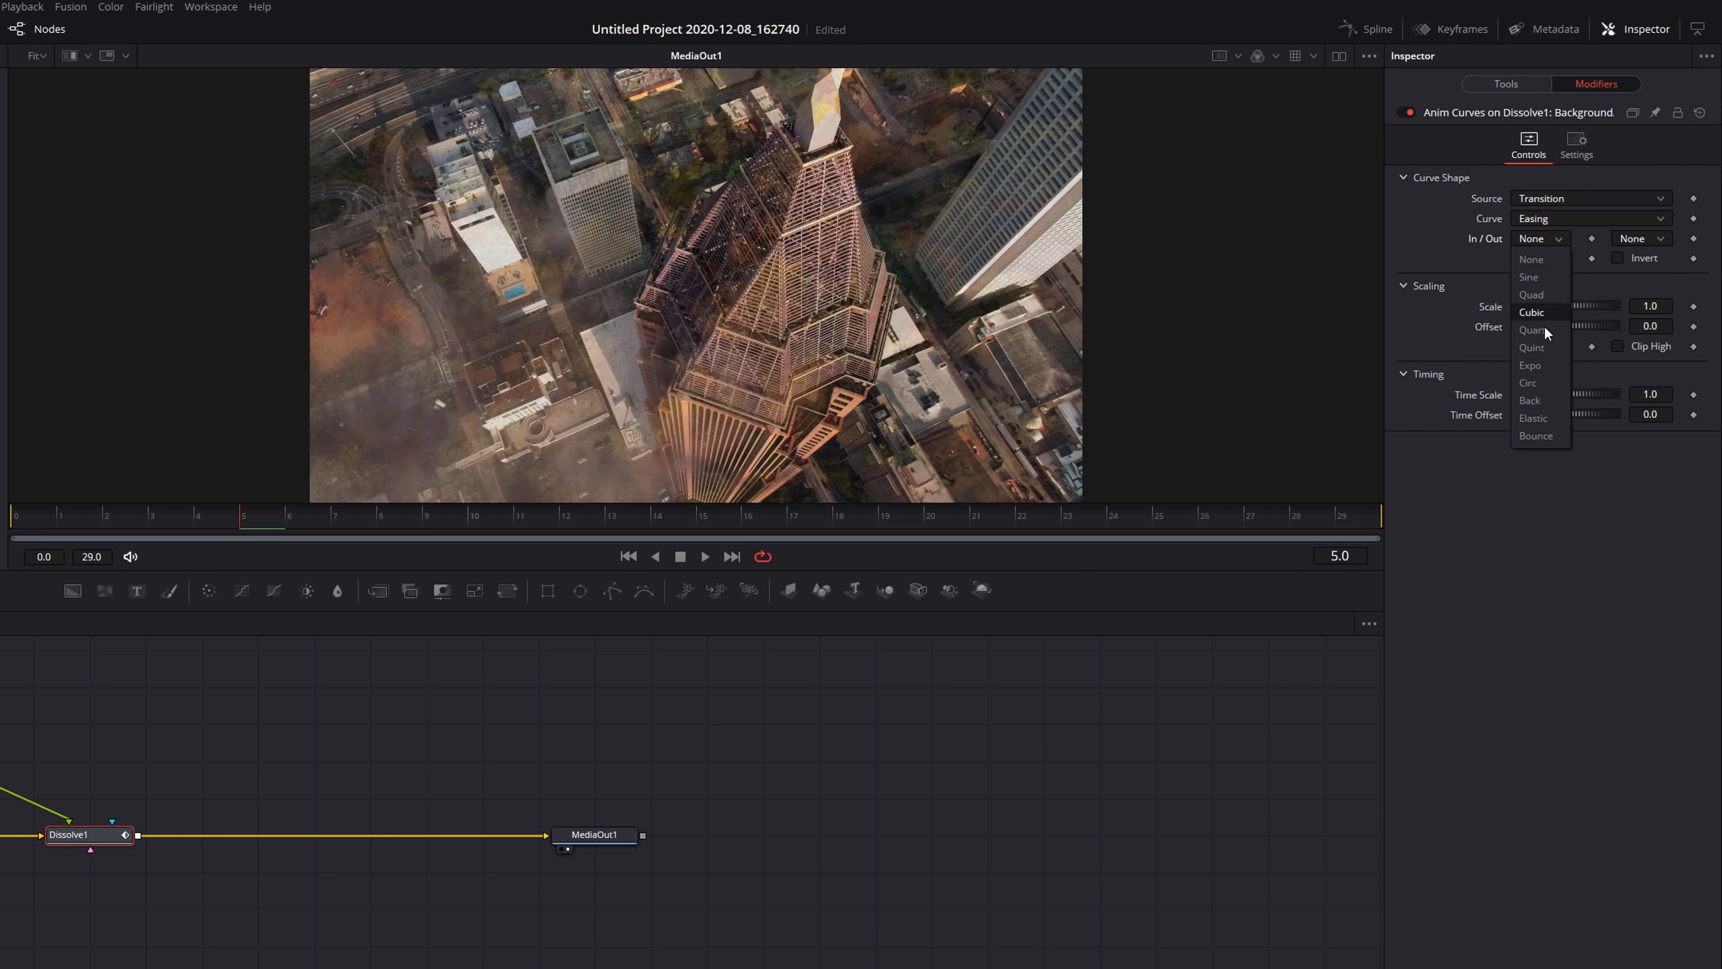
pyautogui.click(1528, 366)
pyautogui.click(1637, 238)
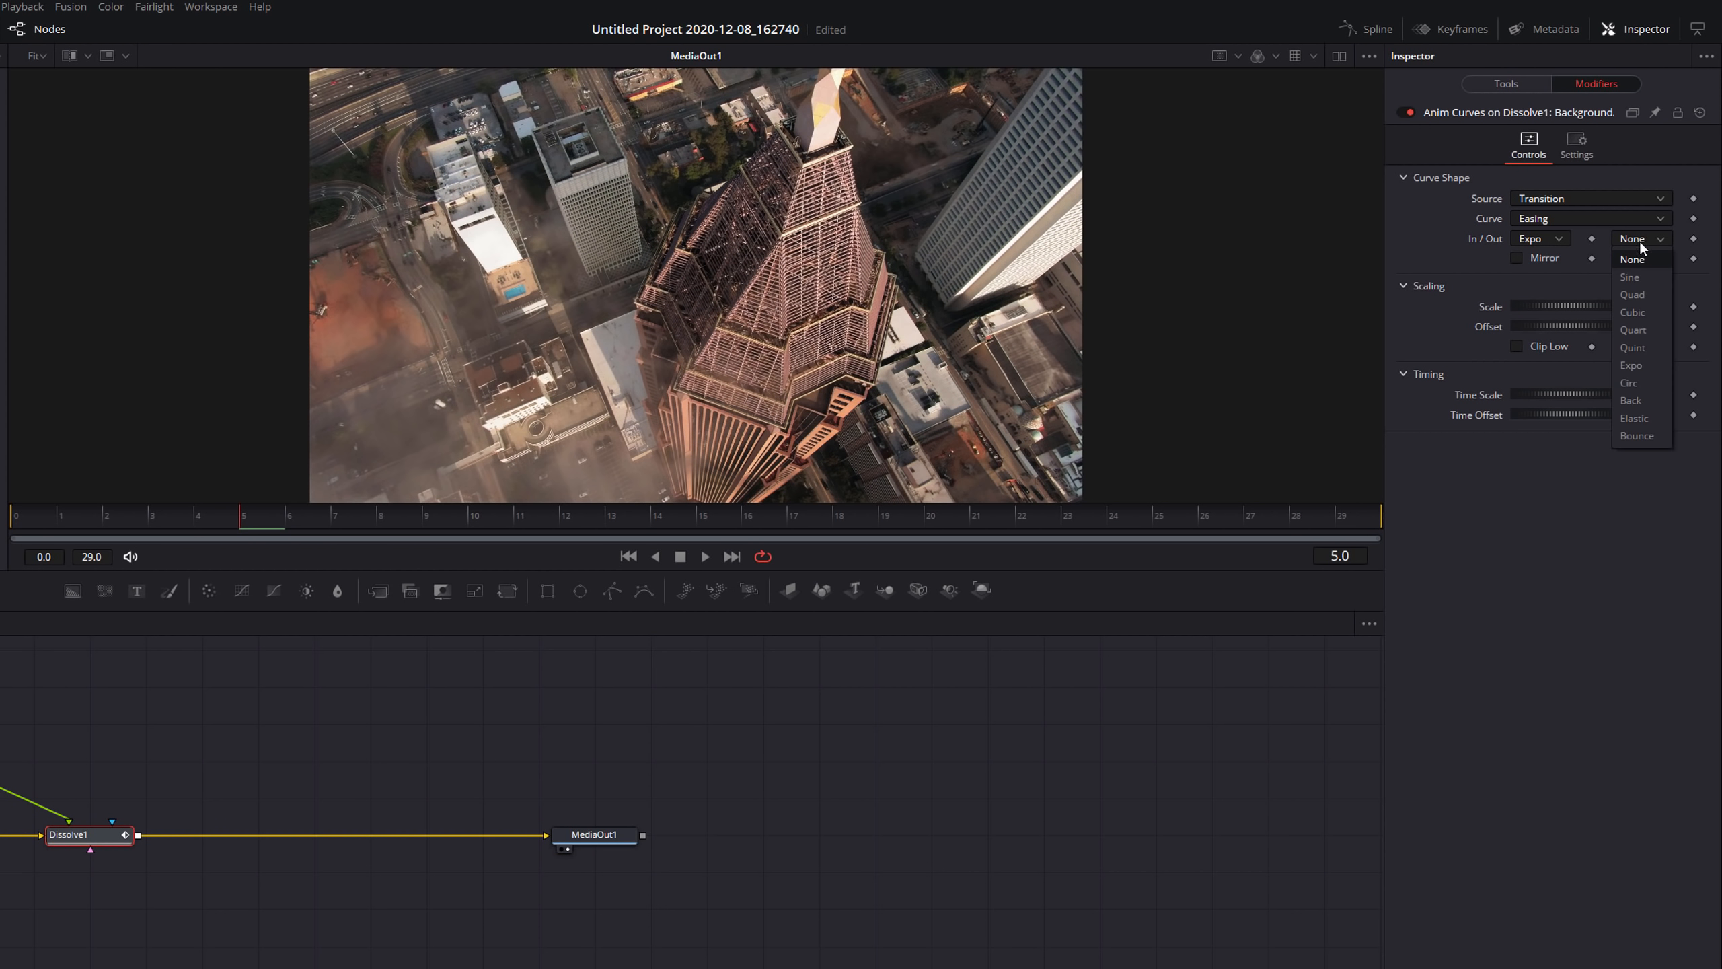
pyautogui.click(1639, 366)
# Scrub and play back the eased transition, and save the project.
pyautogui.click(70, 517)
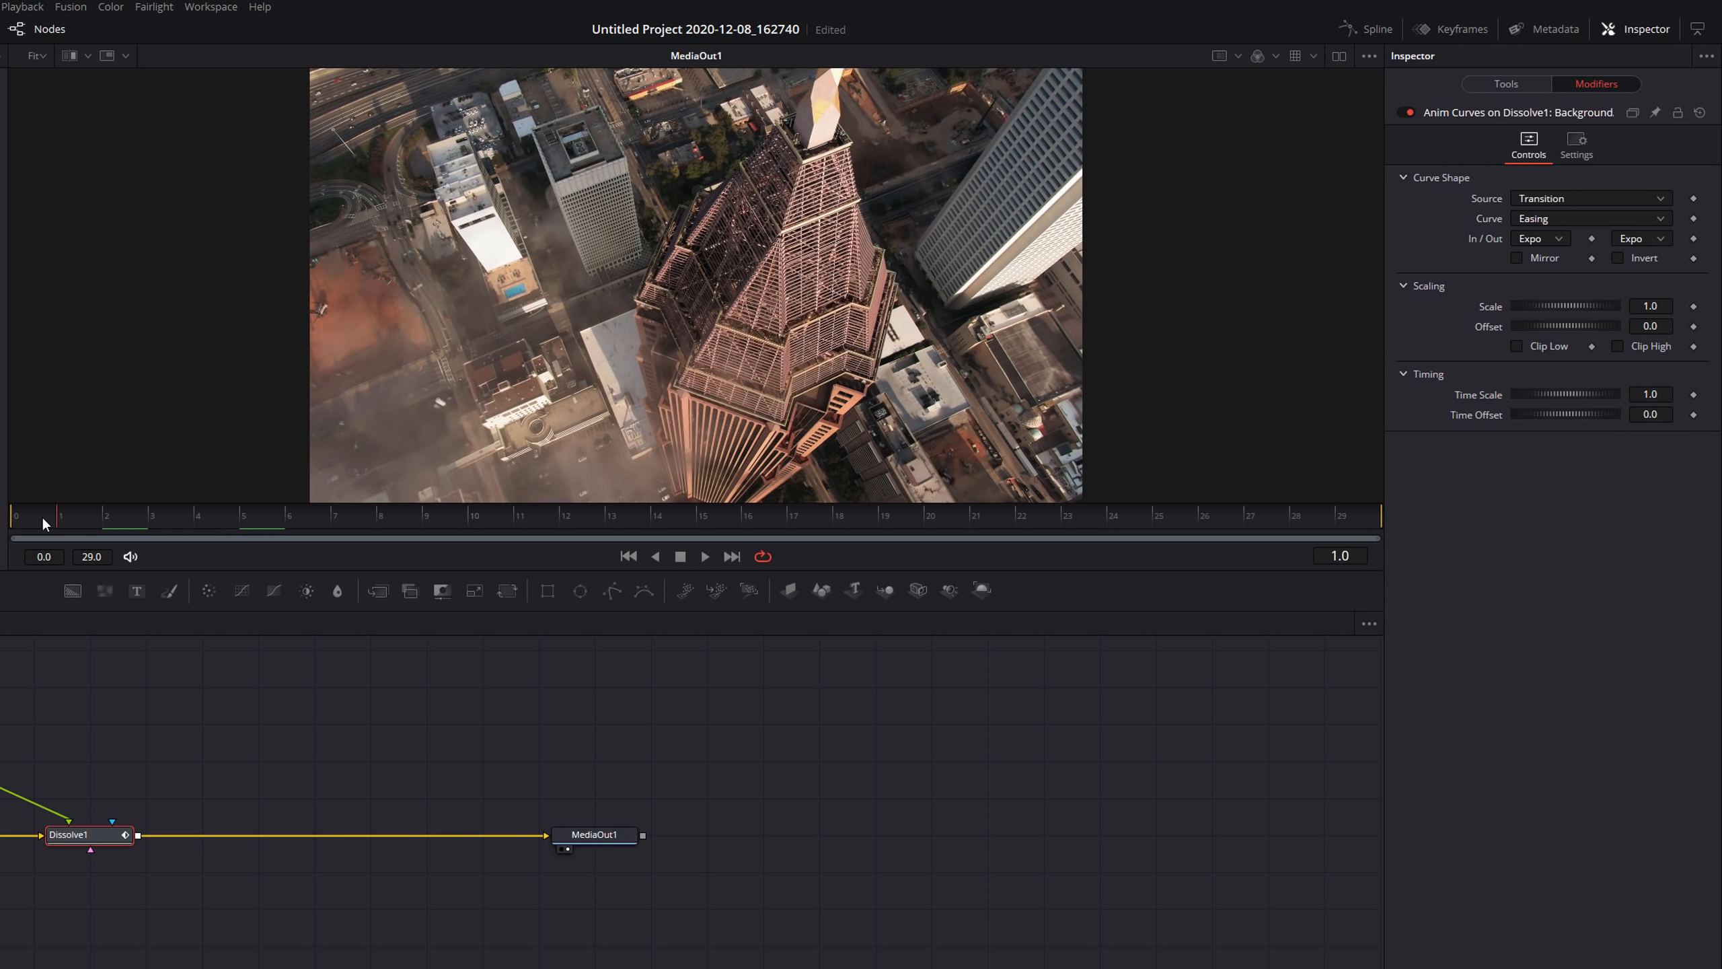
pyautogui.moveTo(105, 528); pyautogui.dragTo(1338, 520)
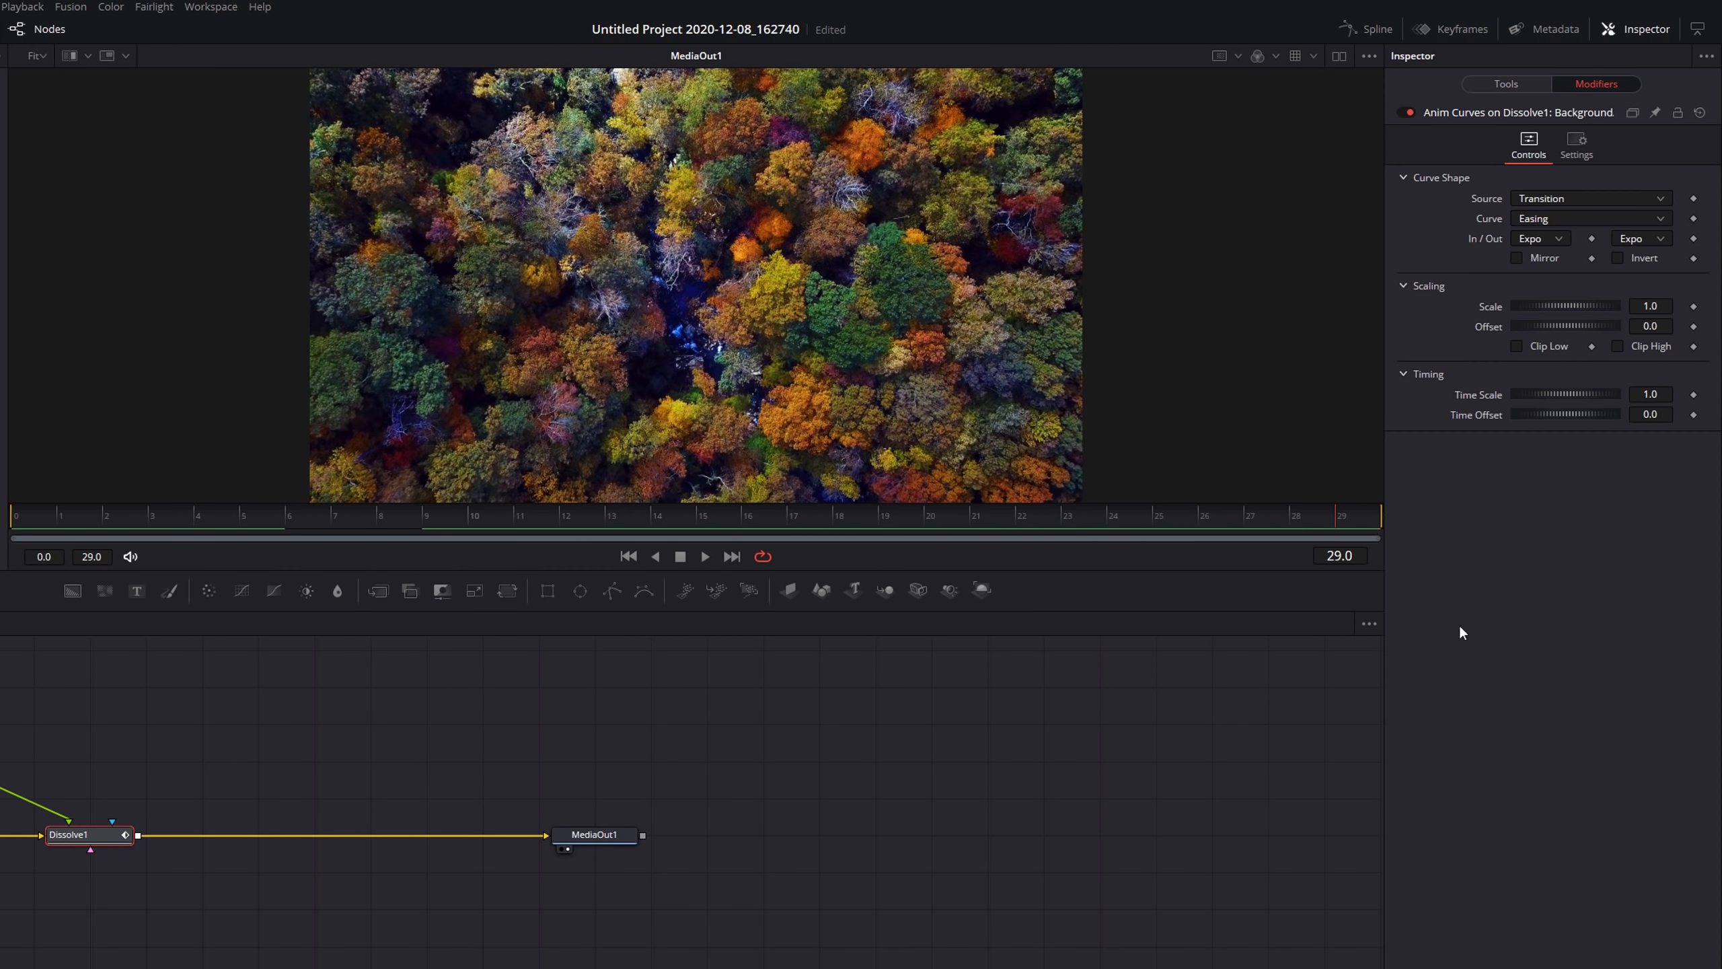
pyautogui.press('space')
pyautogui.press('space')
pyautogui.hotkey('ctrl', 's')
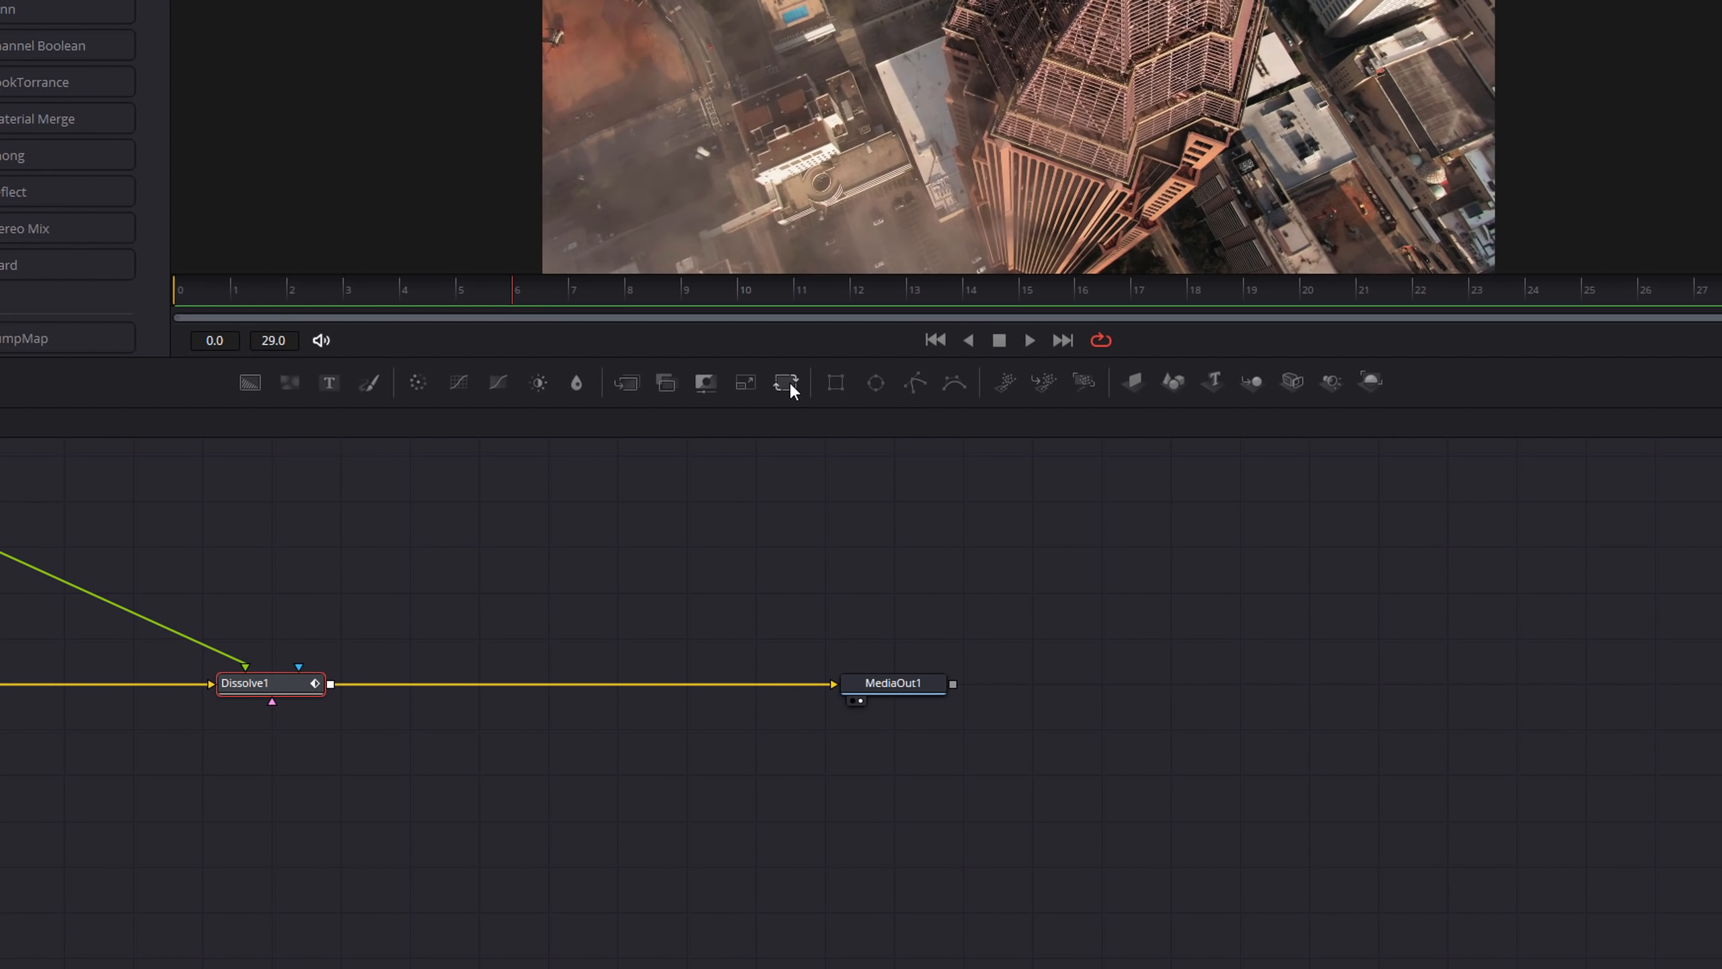
# Insert a Transform node between Dissolve1 and MediaOut1, test-rotating its angle and resetting it to 0.
pyautogui.moveTo(789, 382); pyautogui.dragTo(603, 685)
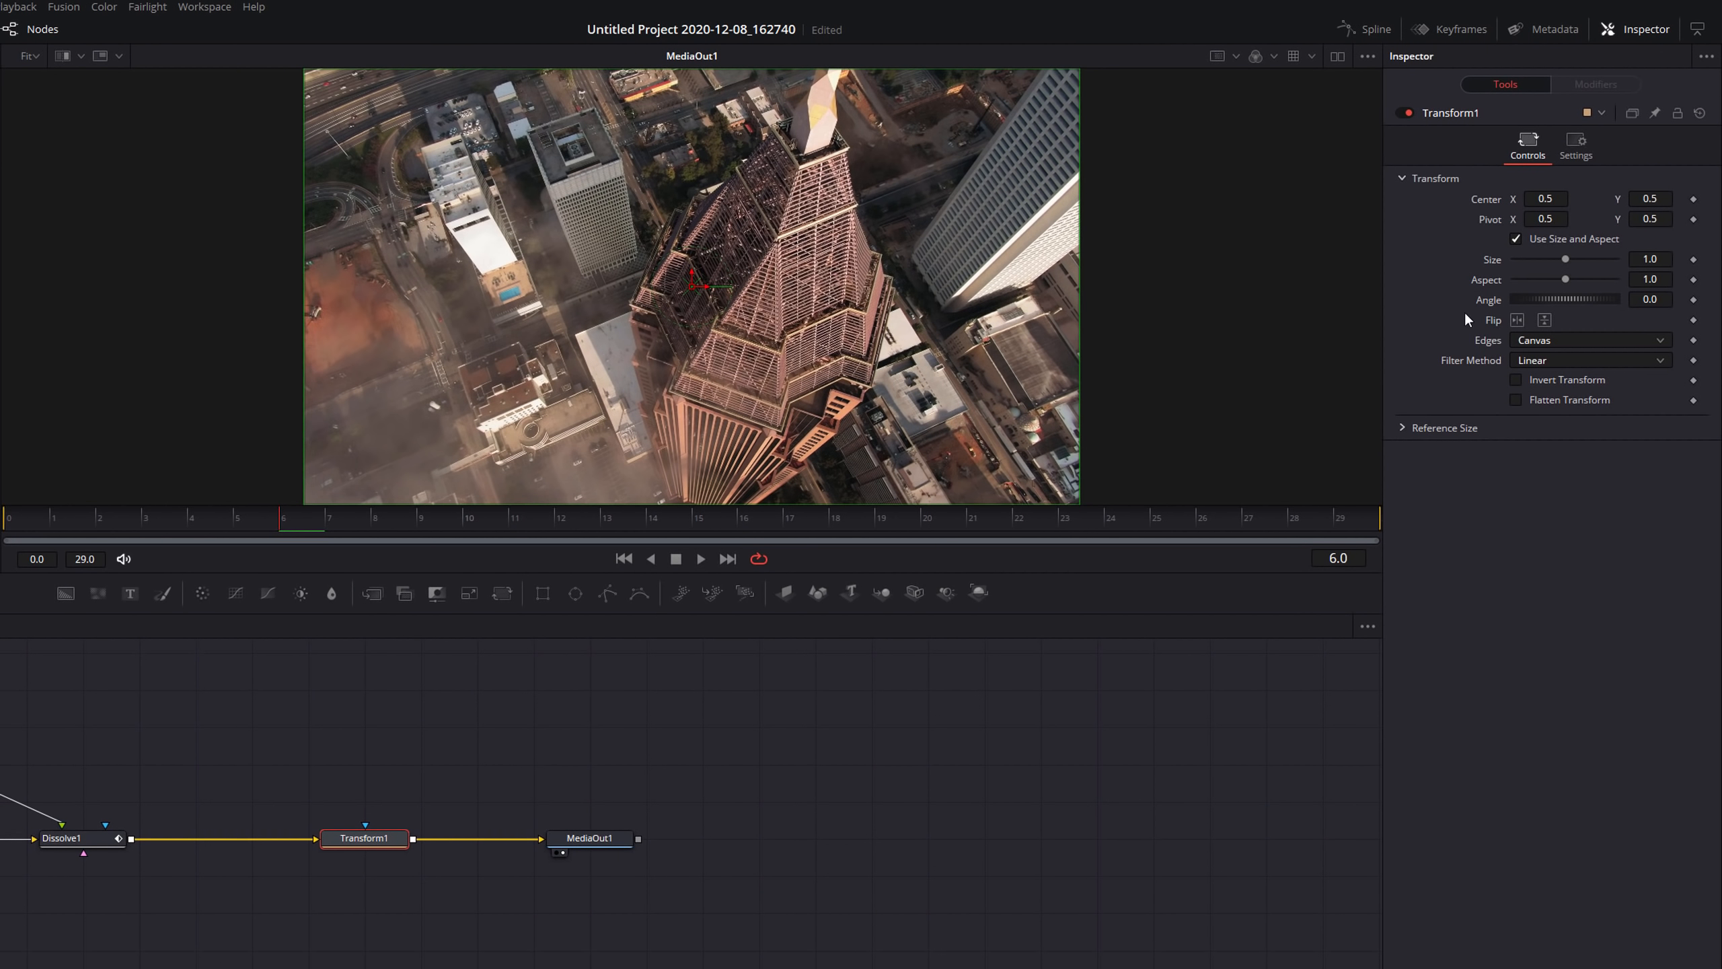
pyautogui.moveTo(1541, 294); pyautogui.dragTo(1575, 300)
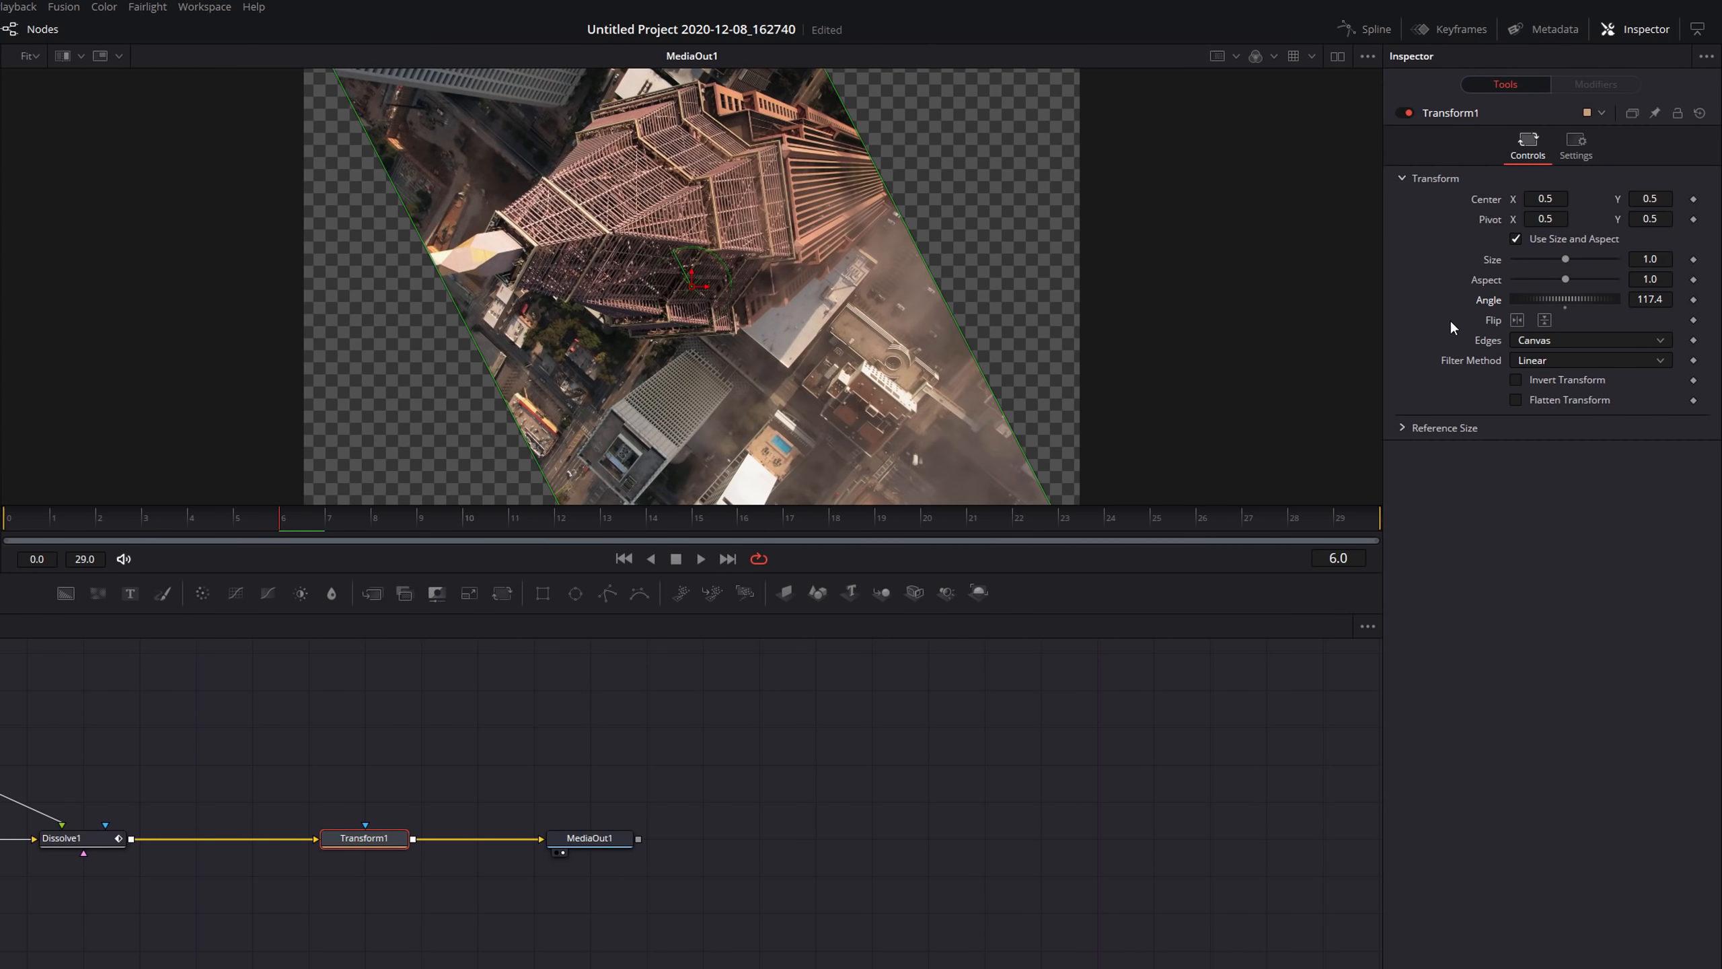
pyautogui.doubleClick(1494, 303)
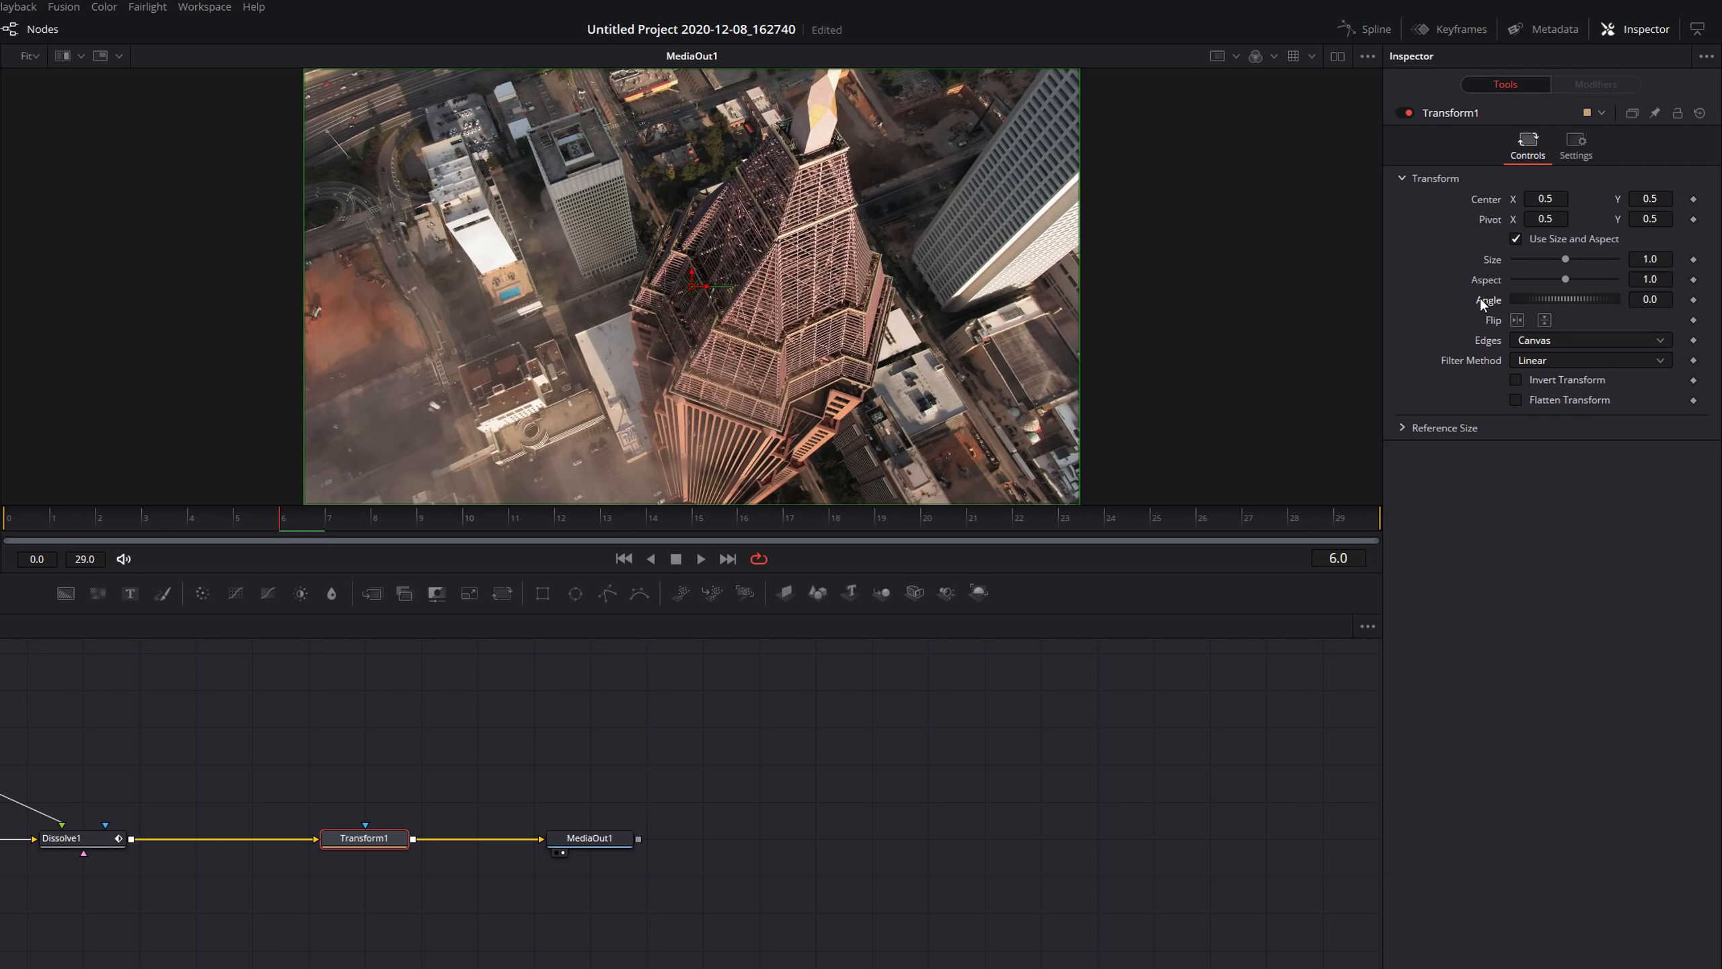
# Drive the Transform's Angle with an Anim Curves modifier and play back the rotating transition.
pyautogui.rightClick(1486, 299)
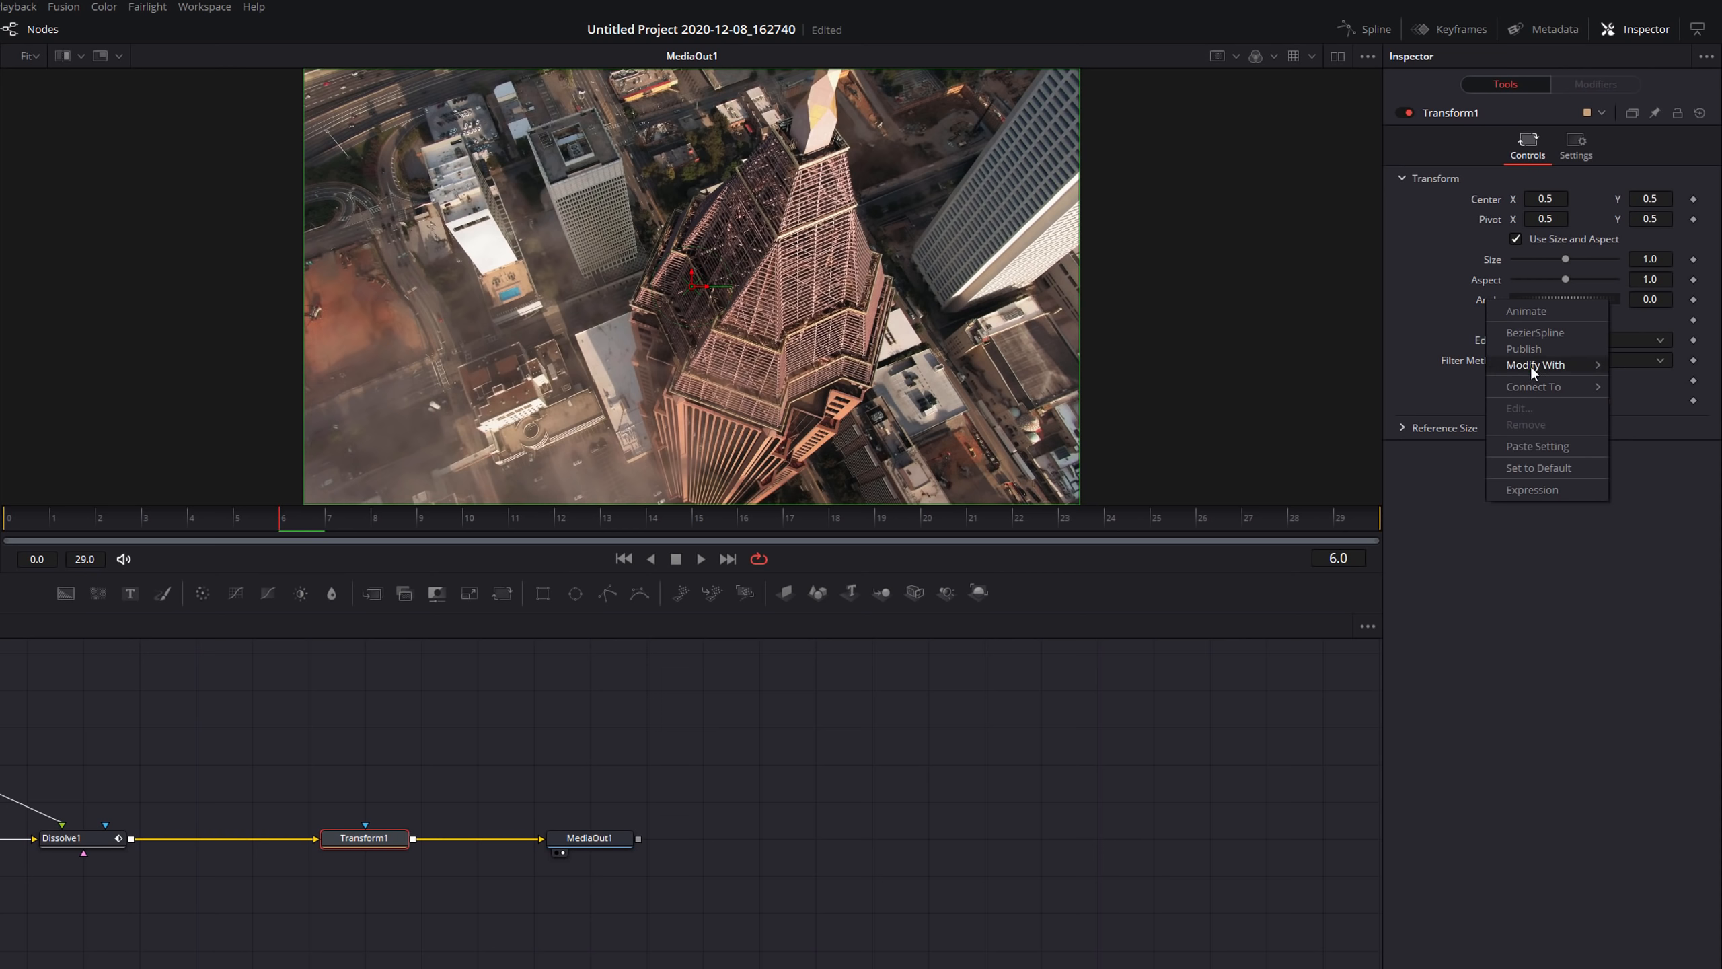
pyautogui.moveTo(1531, 367)
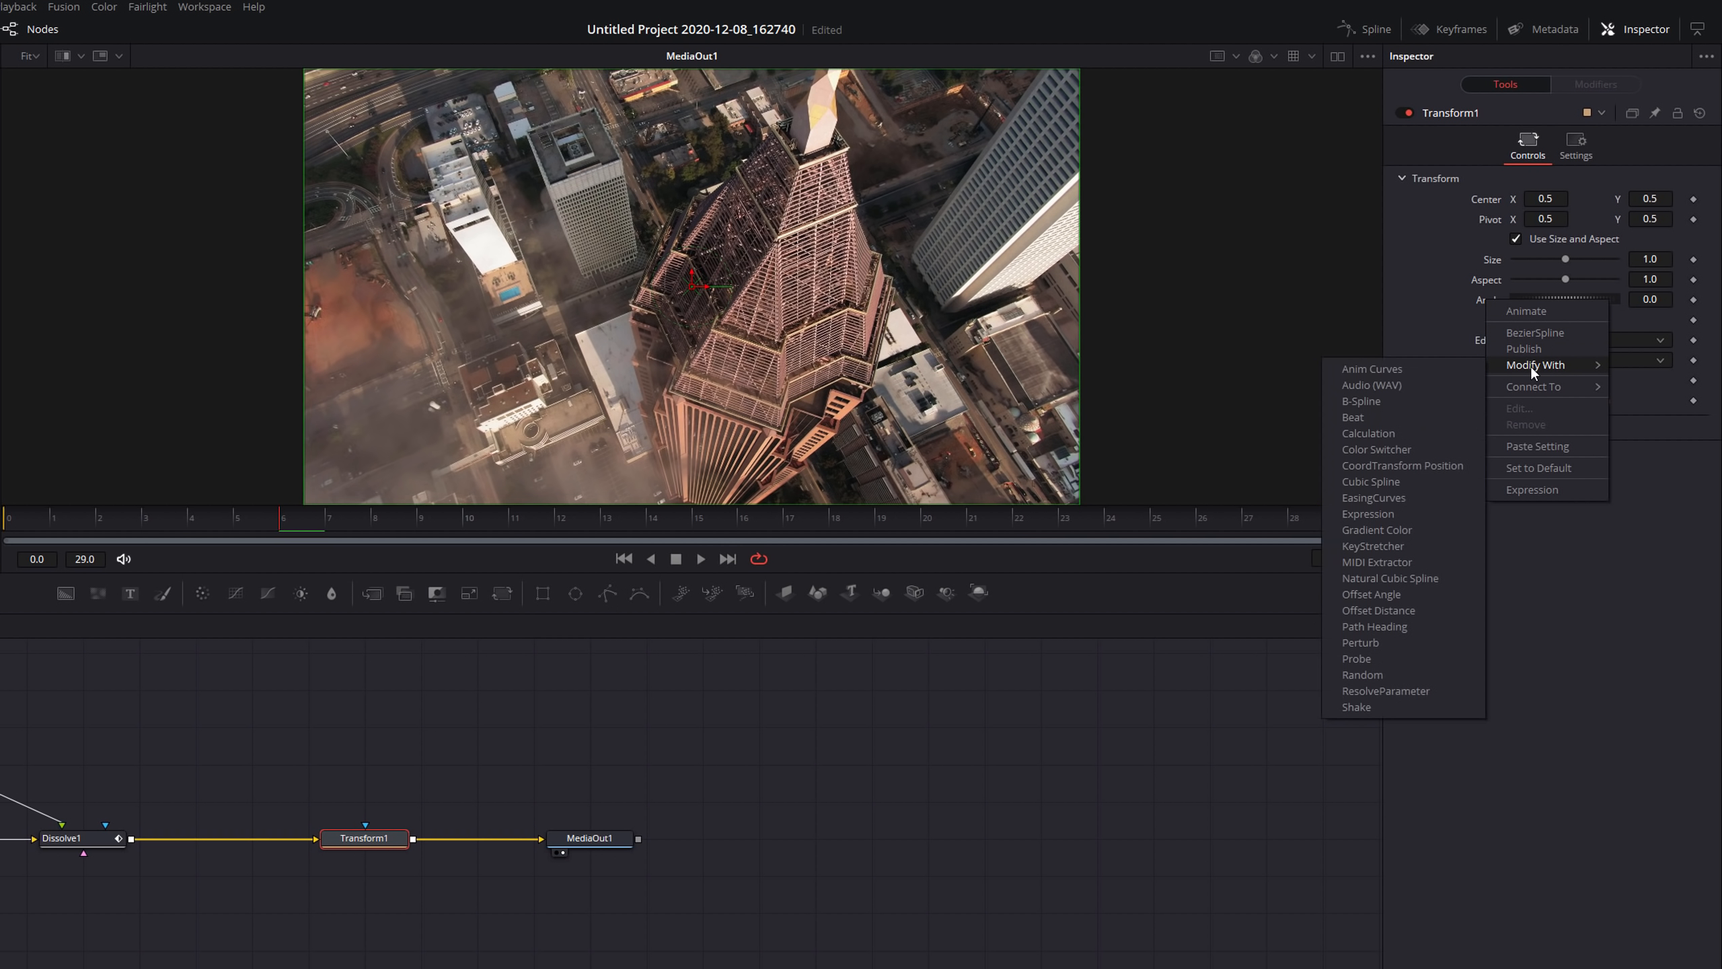
pyautogui.click(1376, 369)
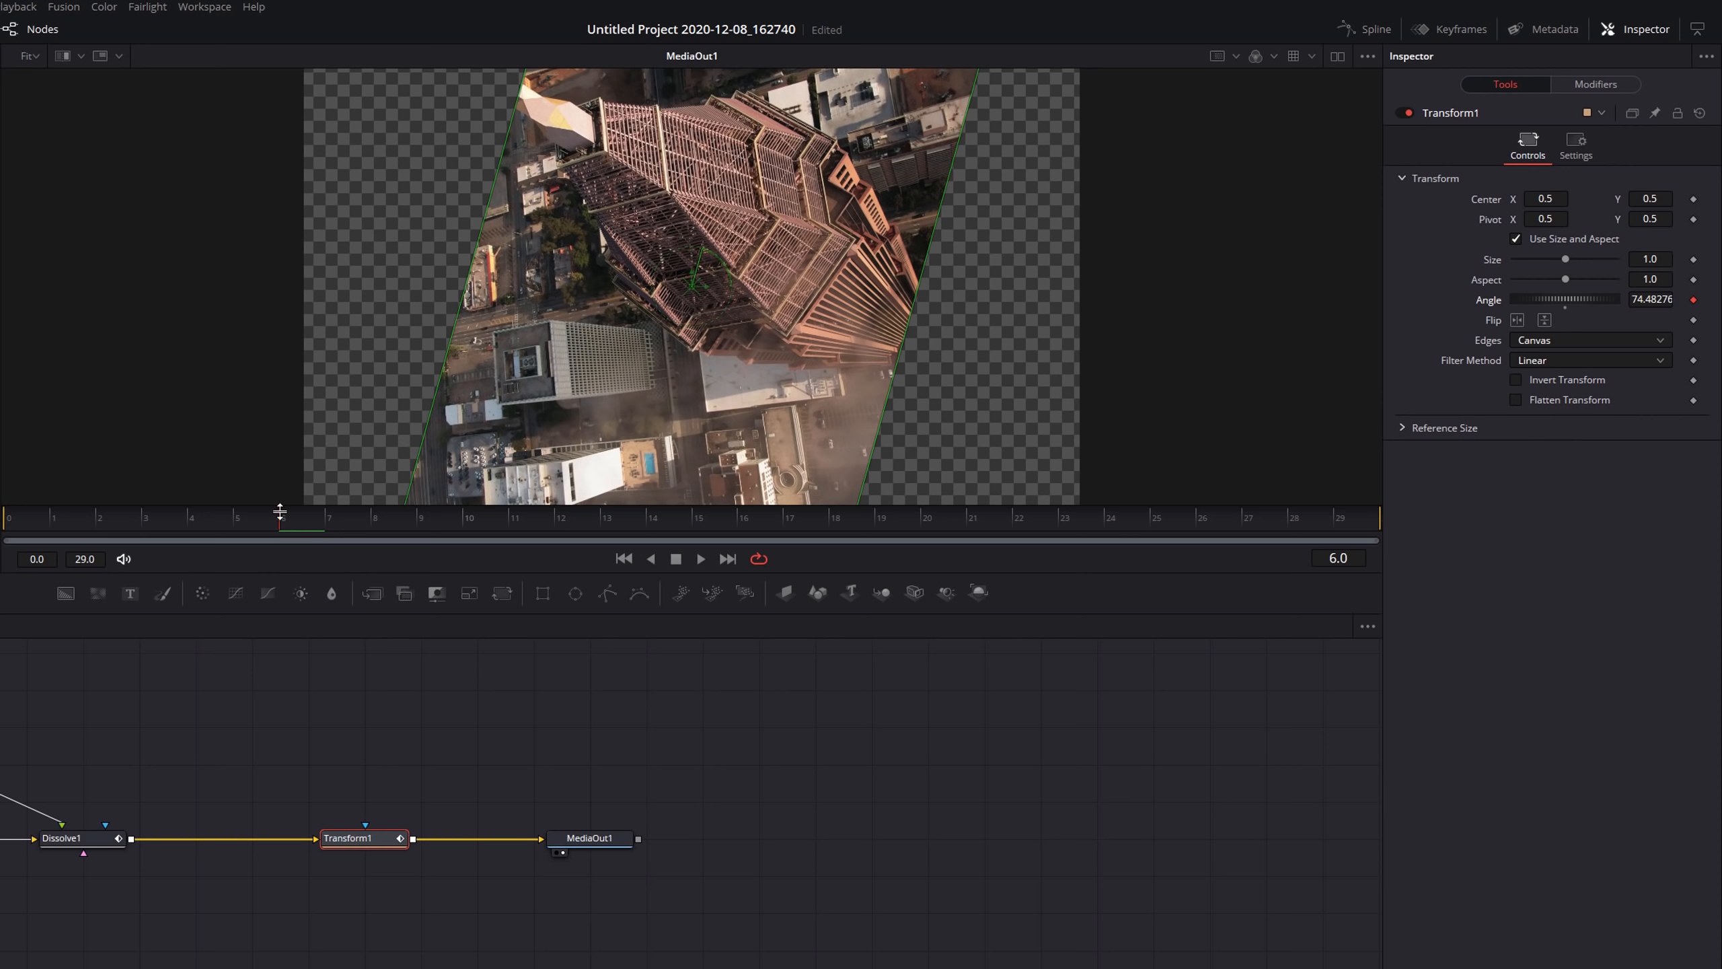
pyautogui.press('space')
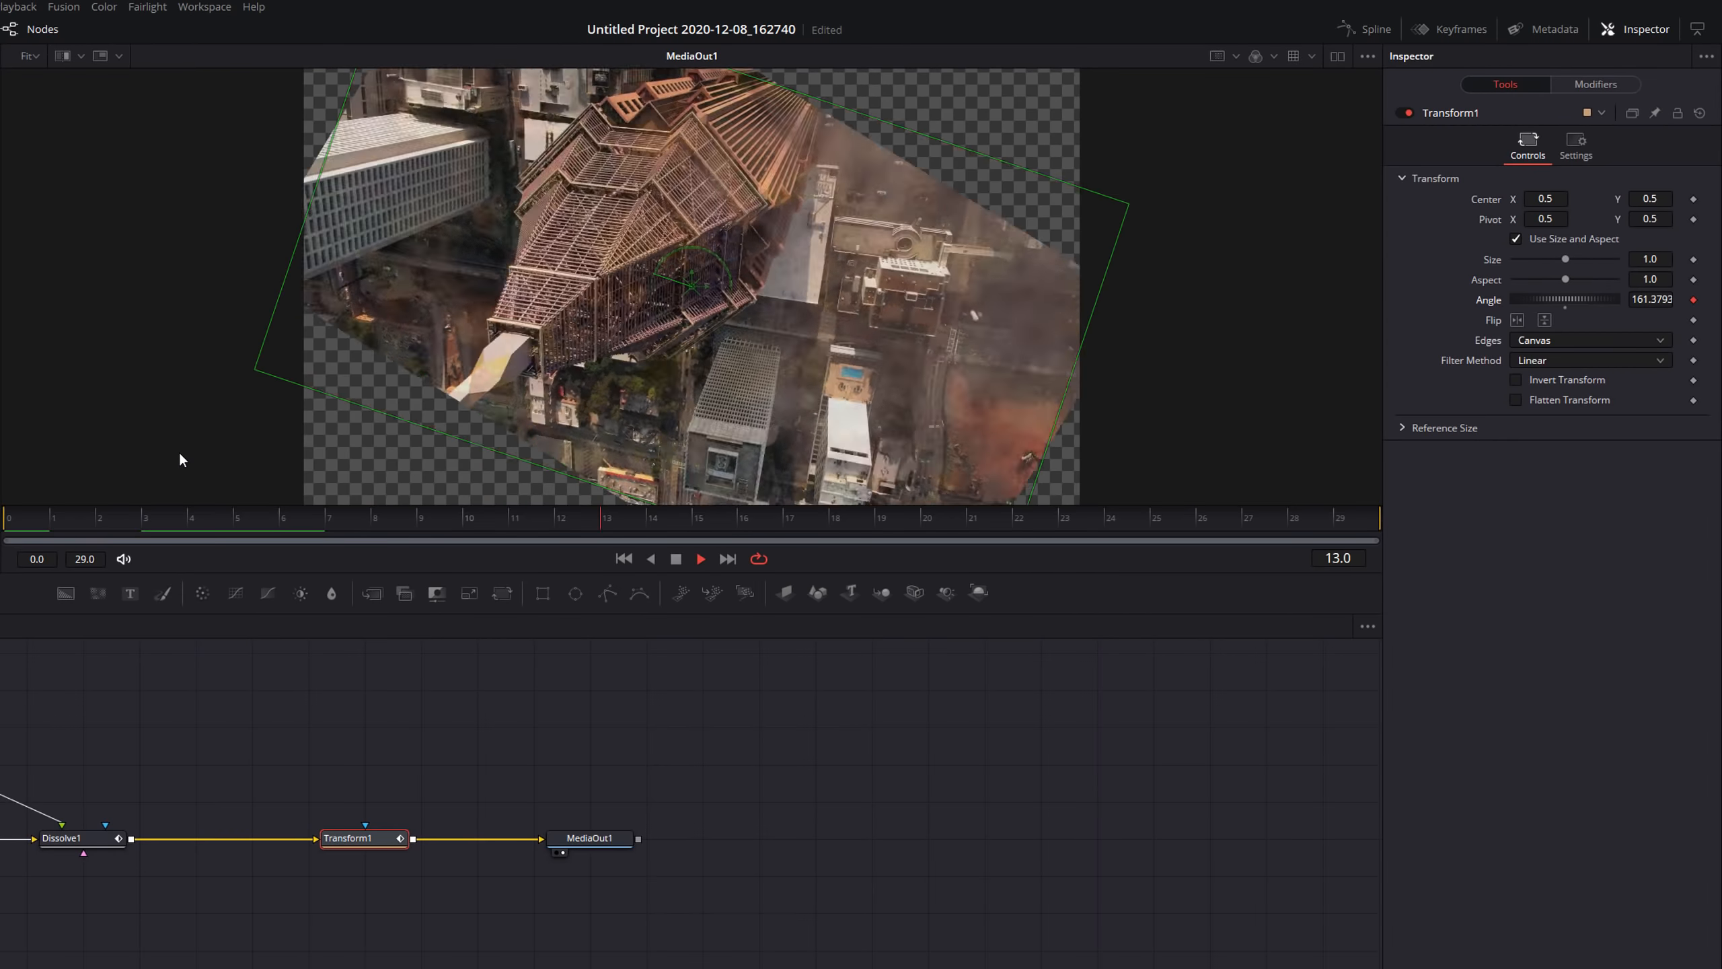
pyautogui.press('space')
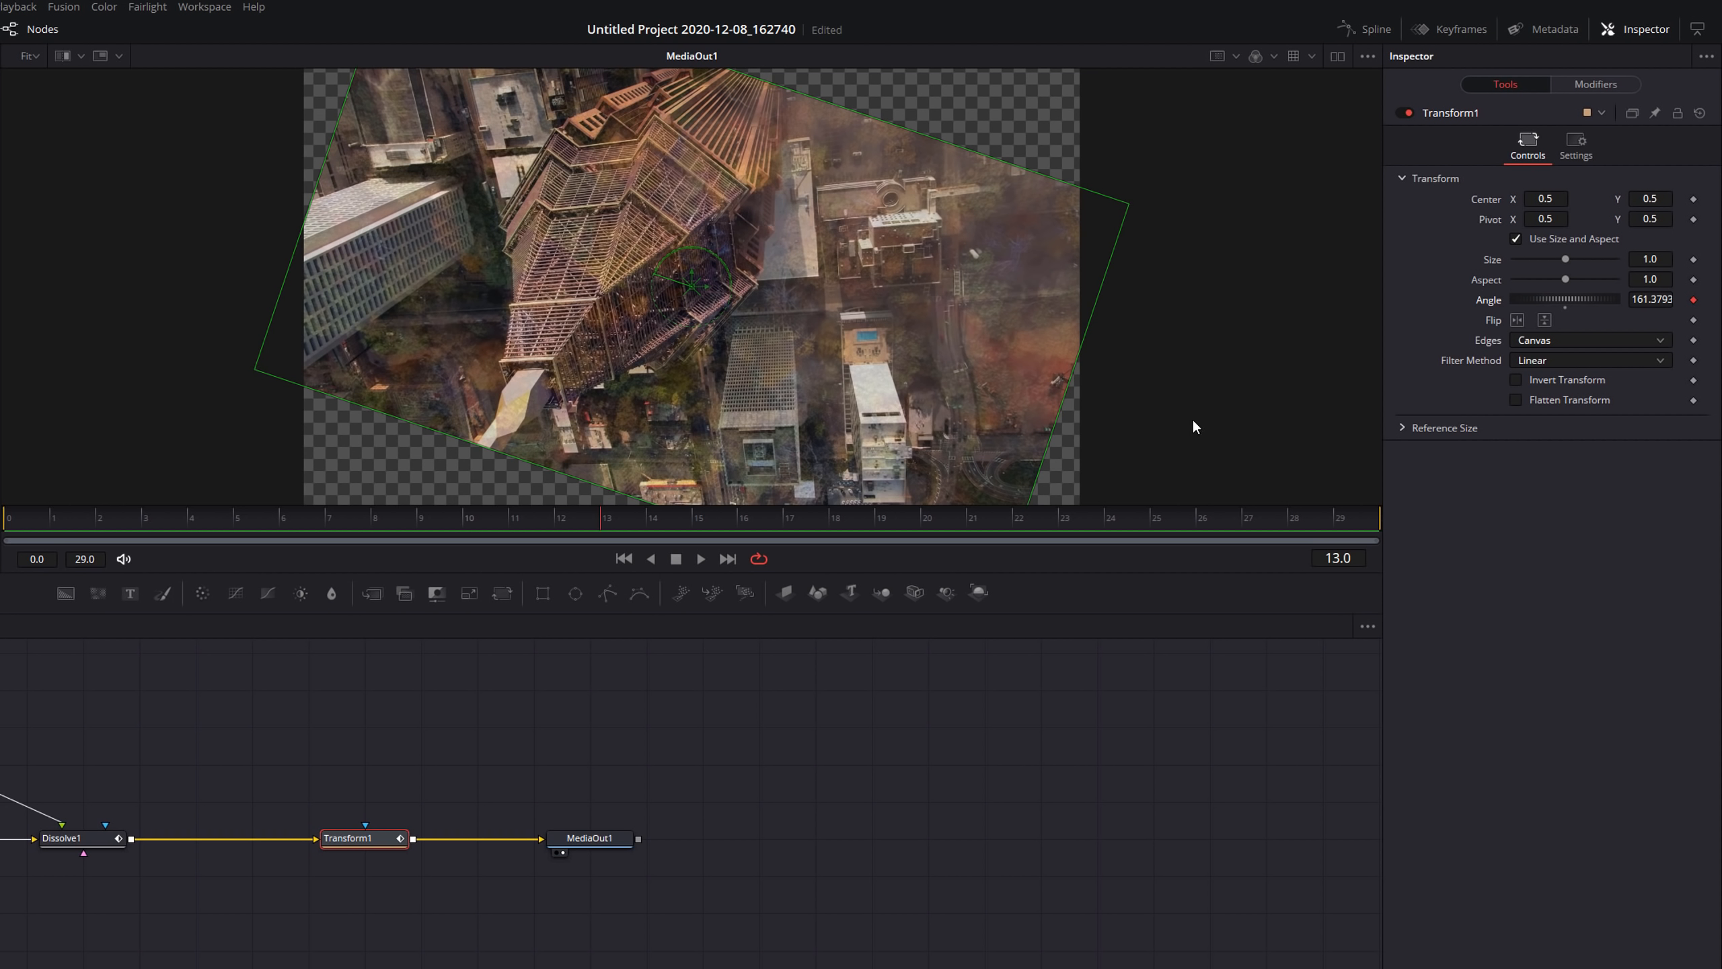
# Set the Transform's Edges option to Mirror and play back the transition.
pyautogui.click(1542, 340)
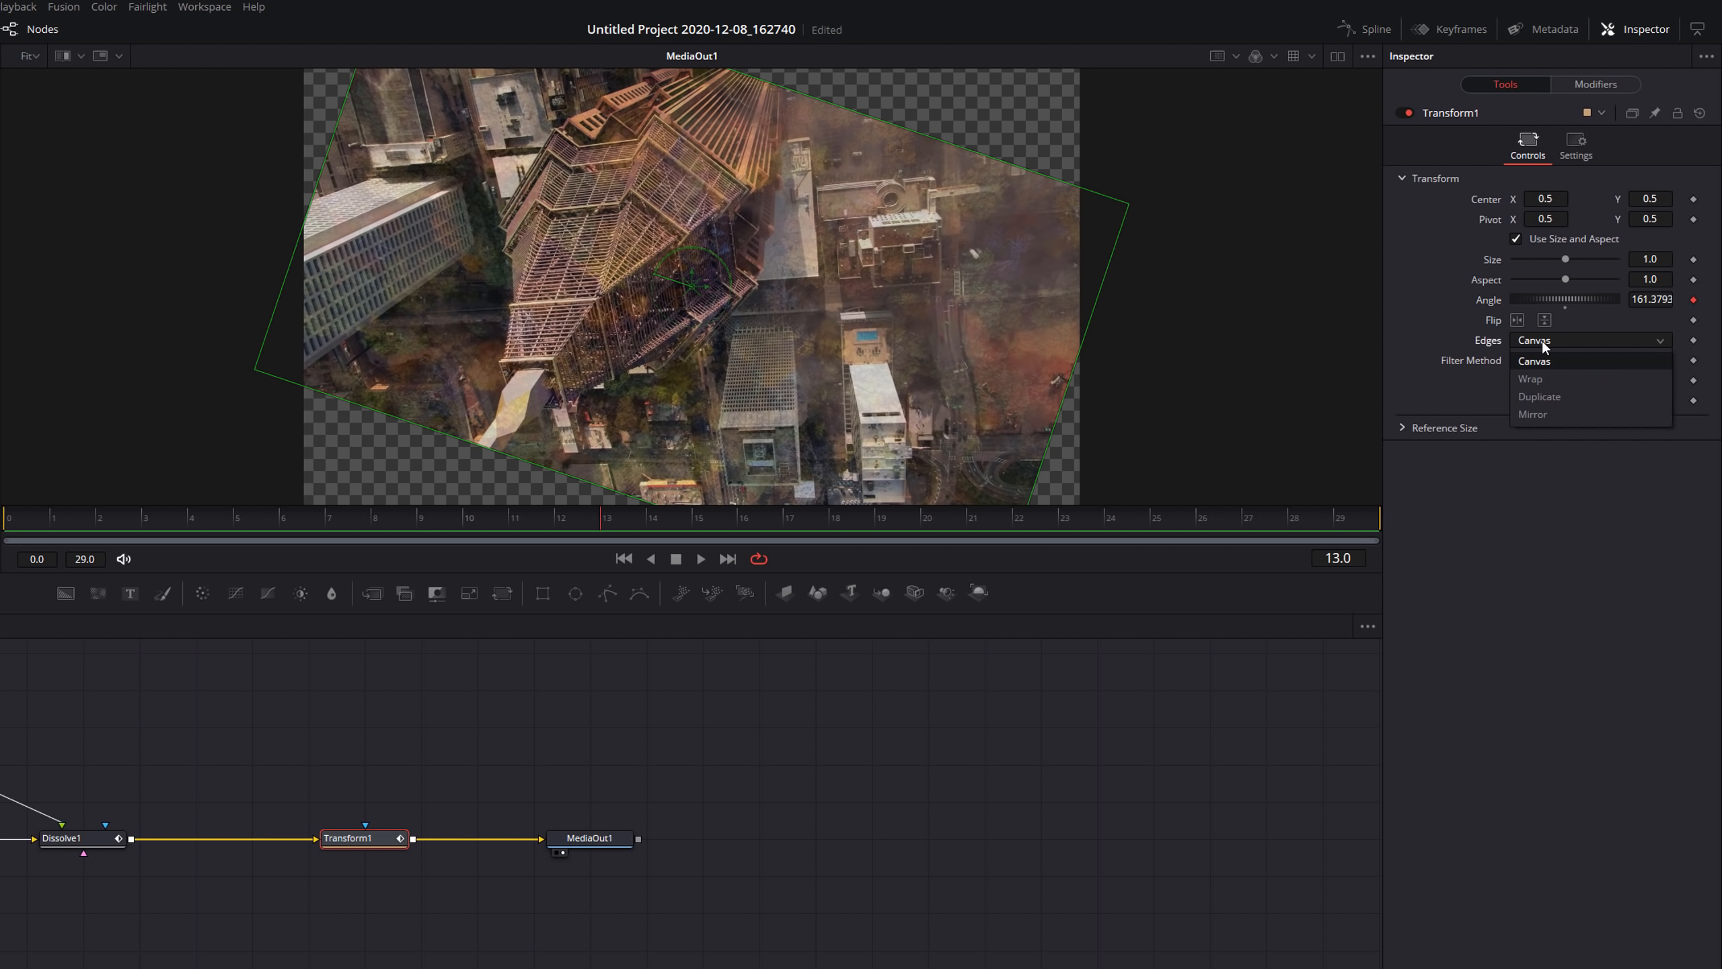
pyautogui.click(1534, 415)
pyautogui.press('space')
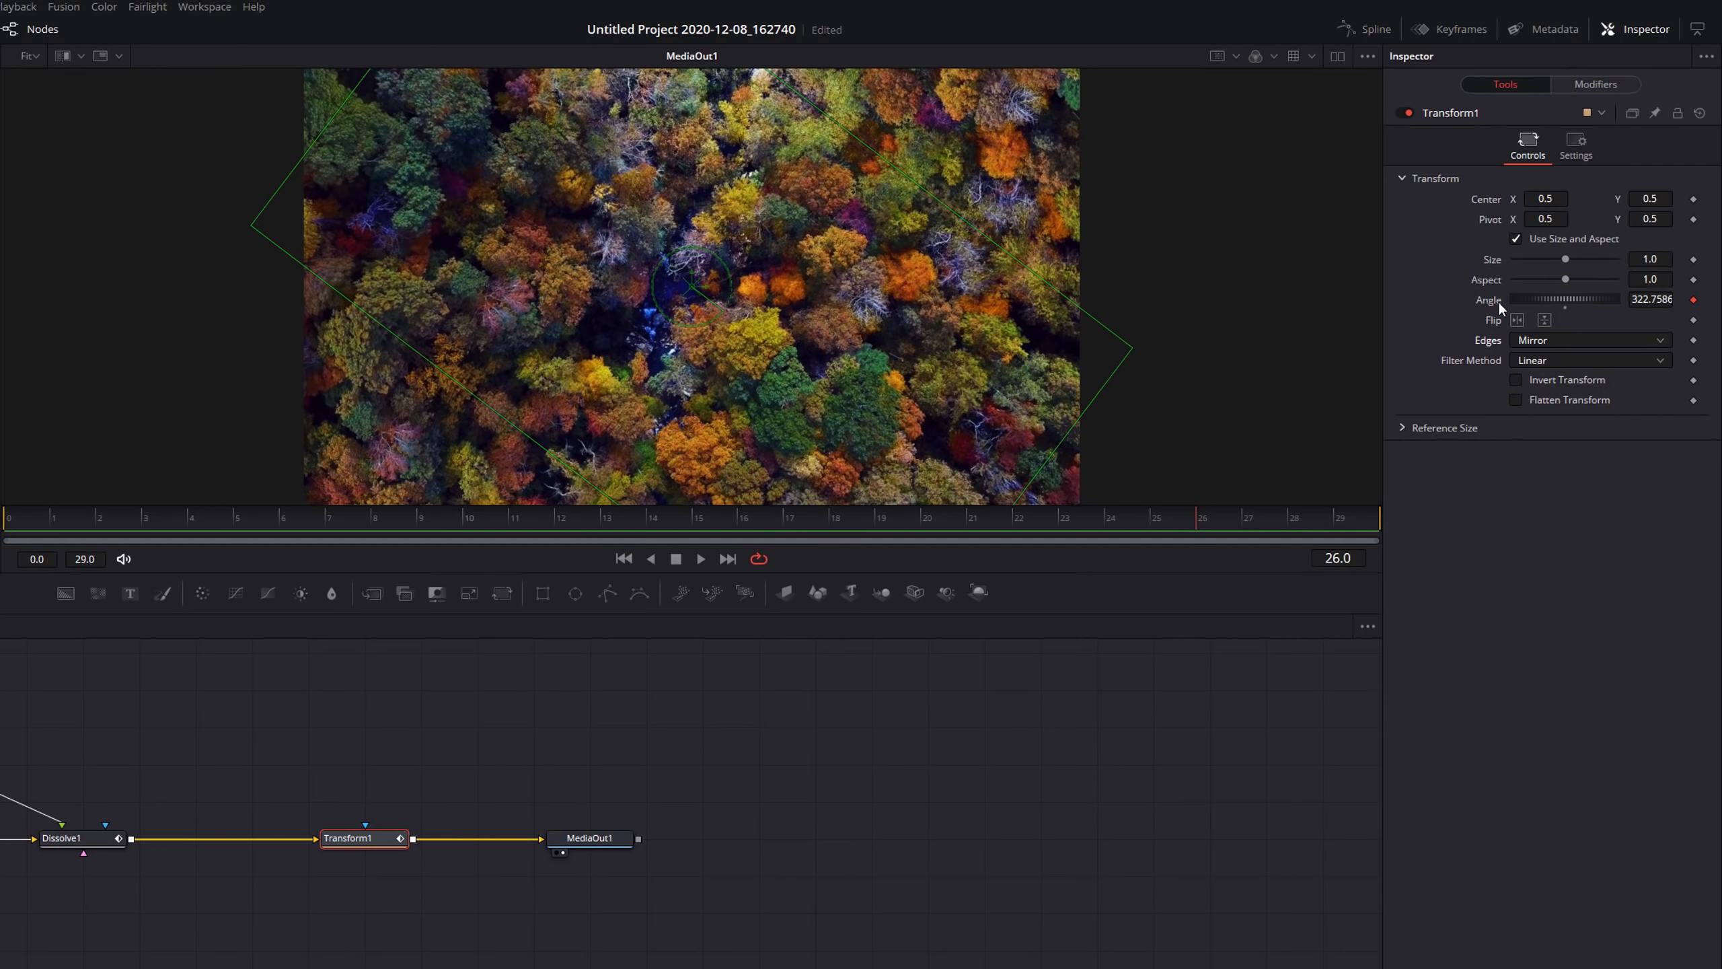
# Set the Angle modifier's curve to Easing with Back for both in and out easing, and play it back.
pyautogui.click(1590, 86)
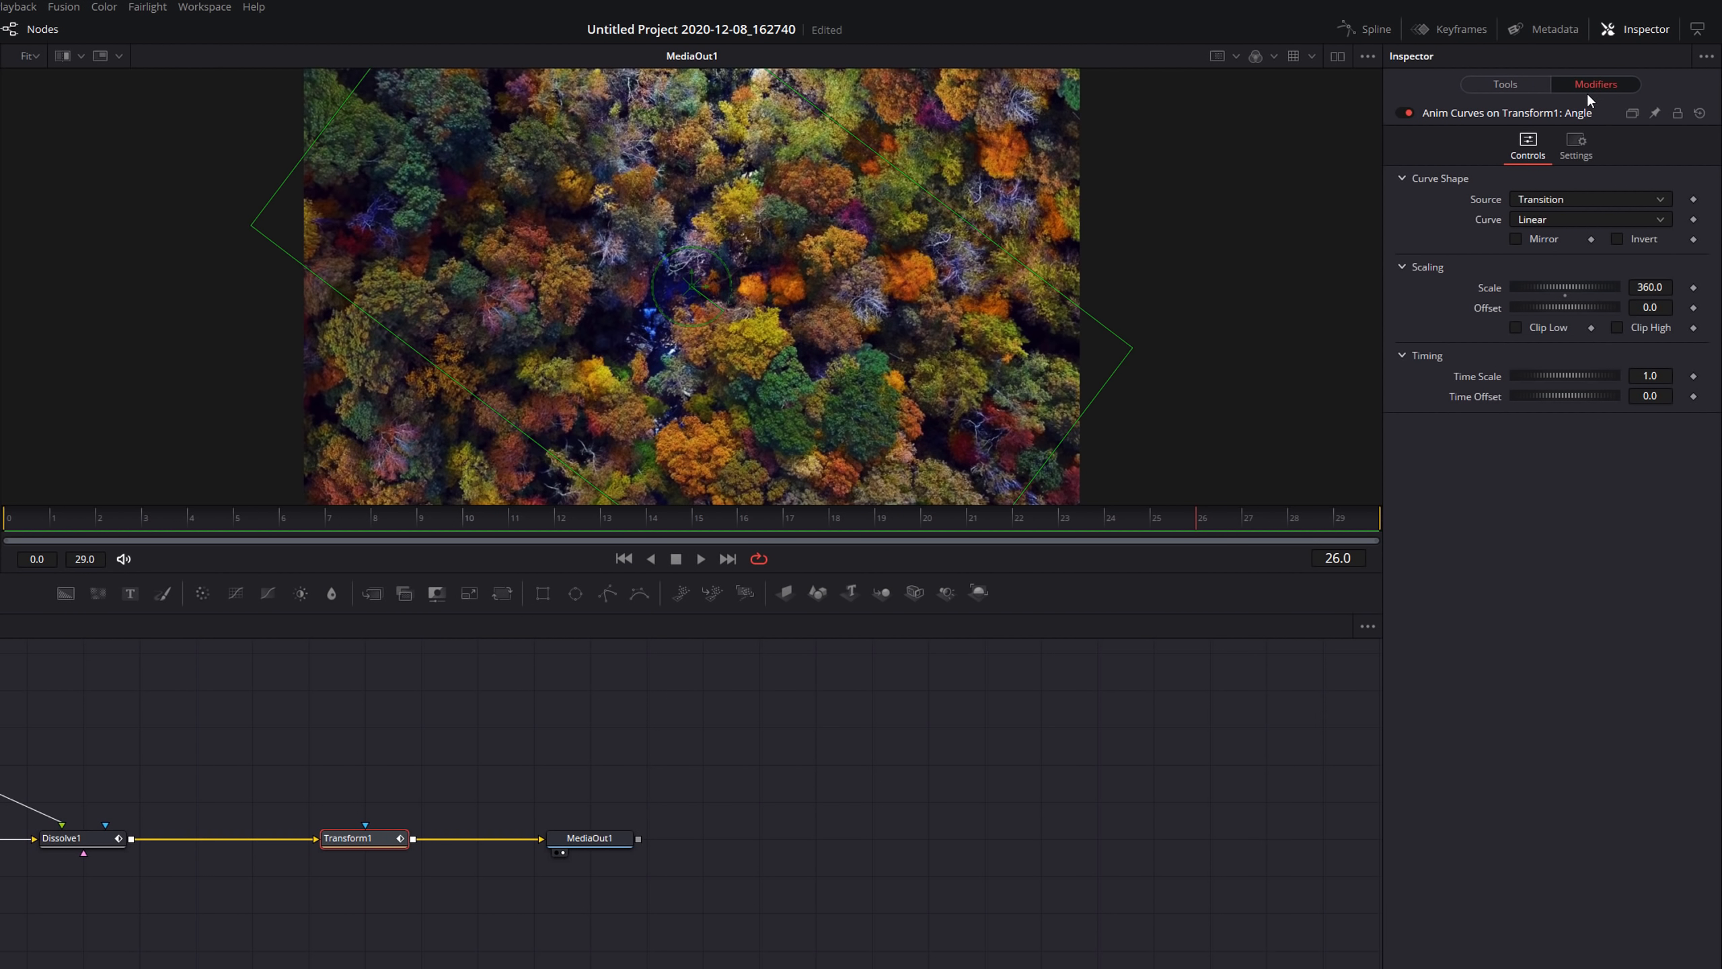
pyautogui.click(1542, 222)
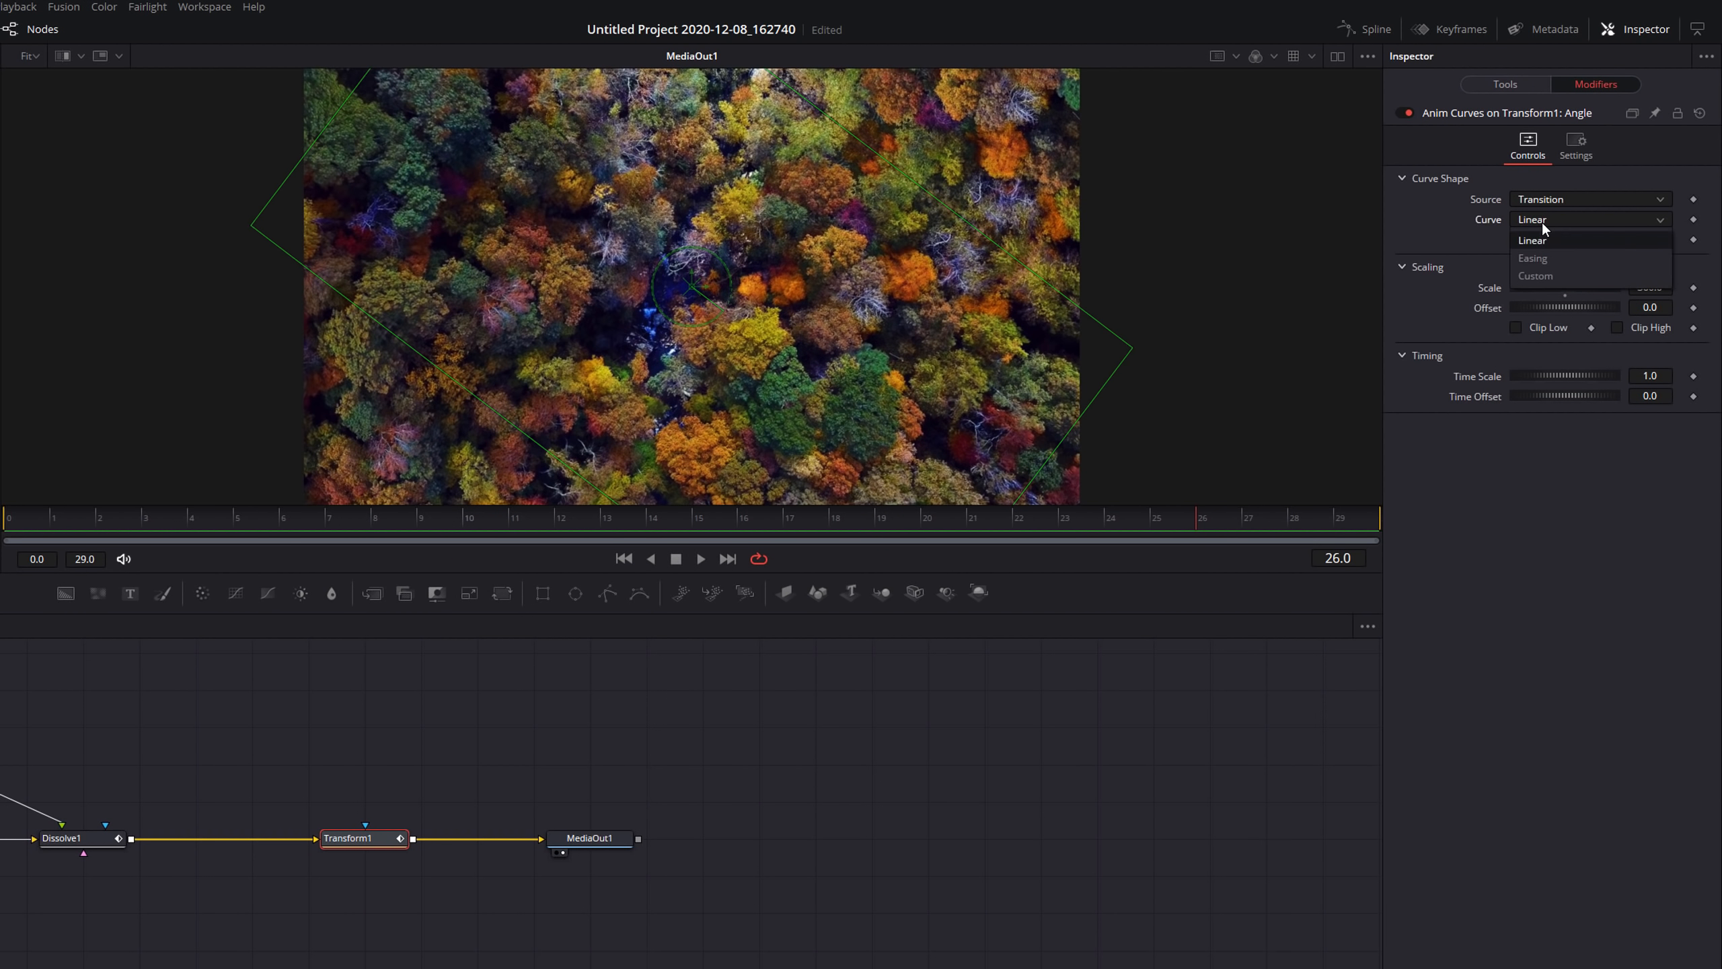
pyautogui.click(1549, 257)
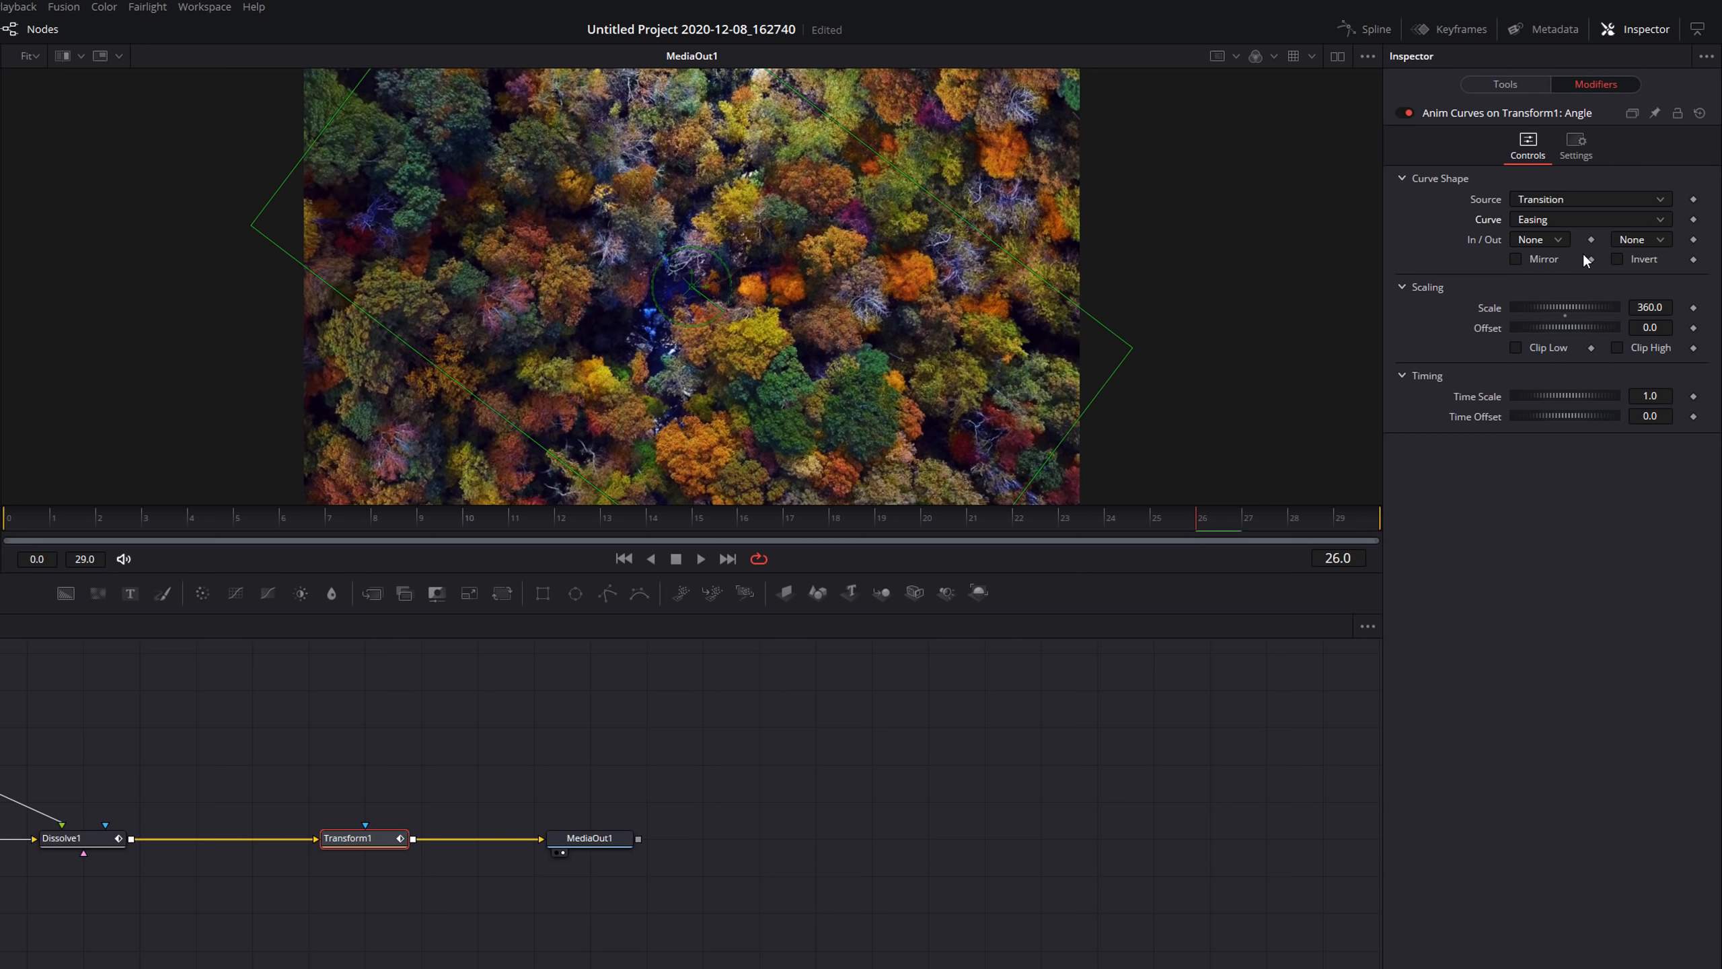
pyautogui.click(1537, 240)
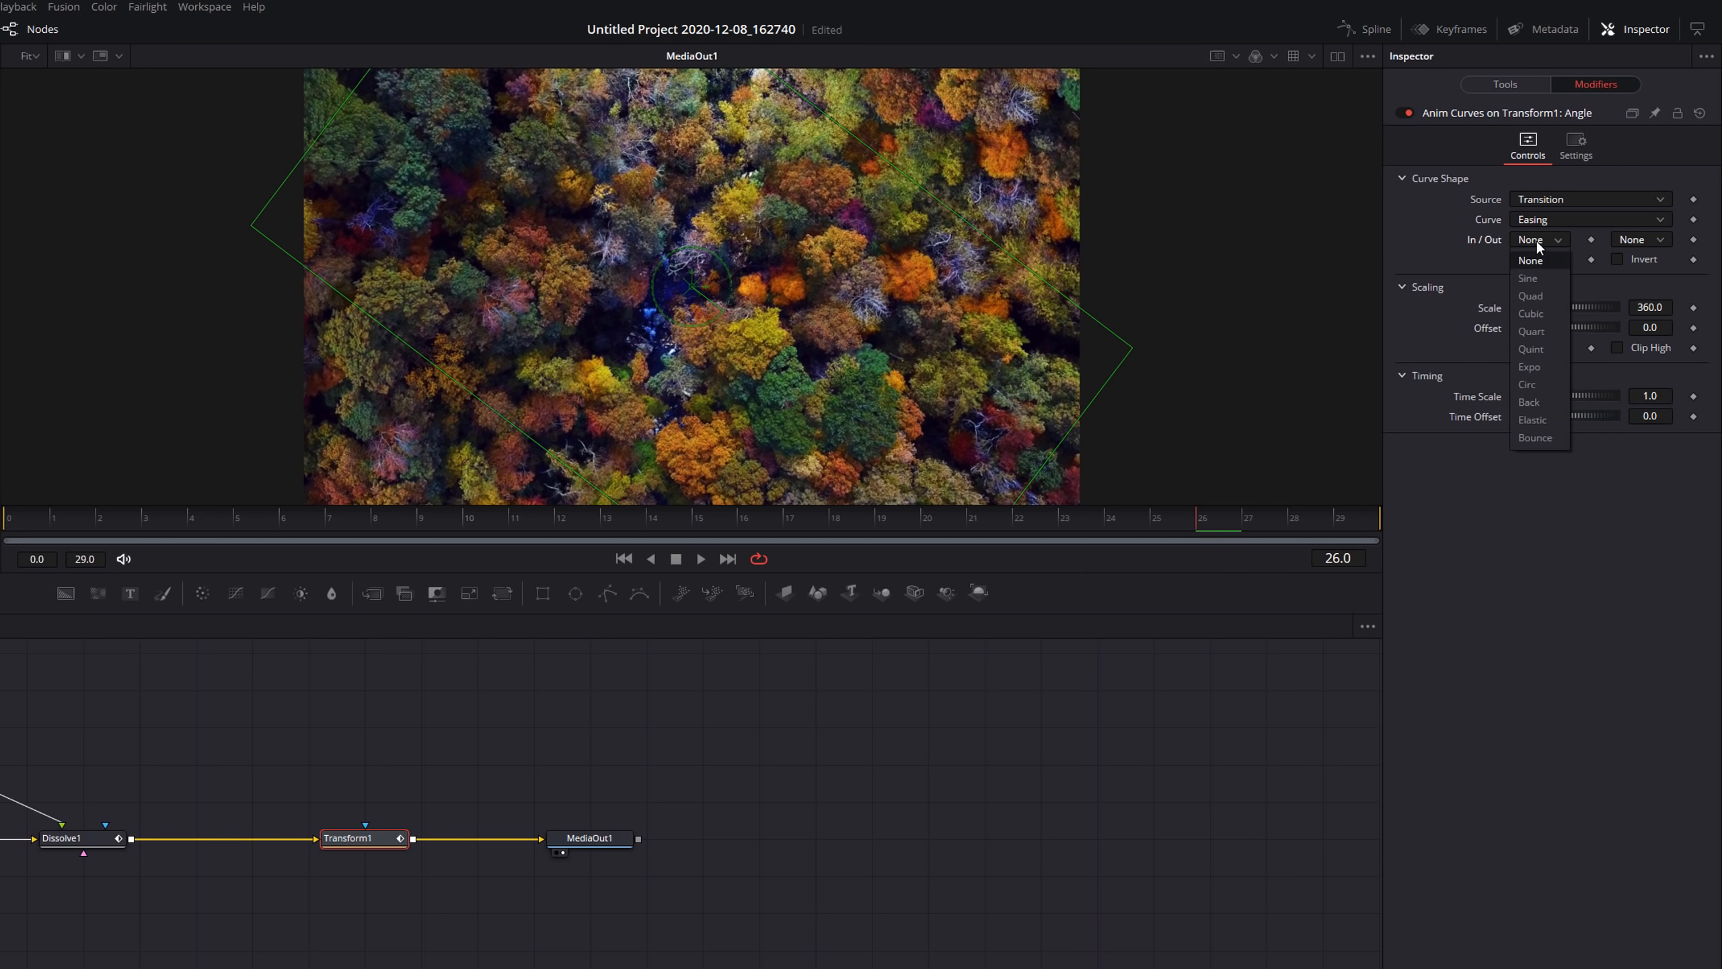
pyautogui.click(1528, 403)
pyautogui.click(1636, 237)
pyautogui.click(1630, 400)
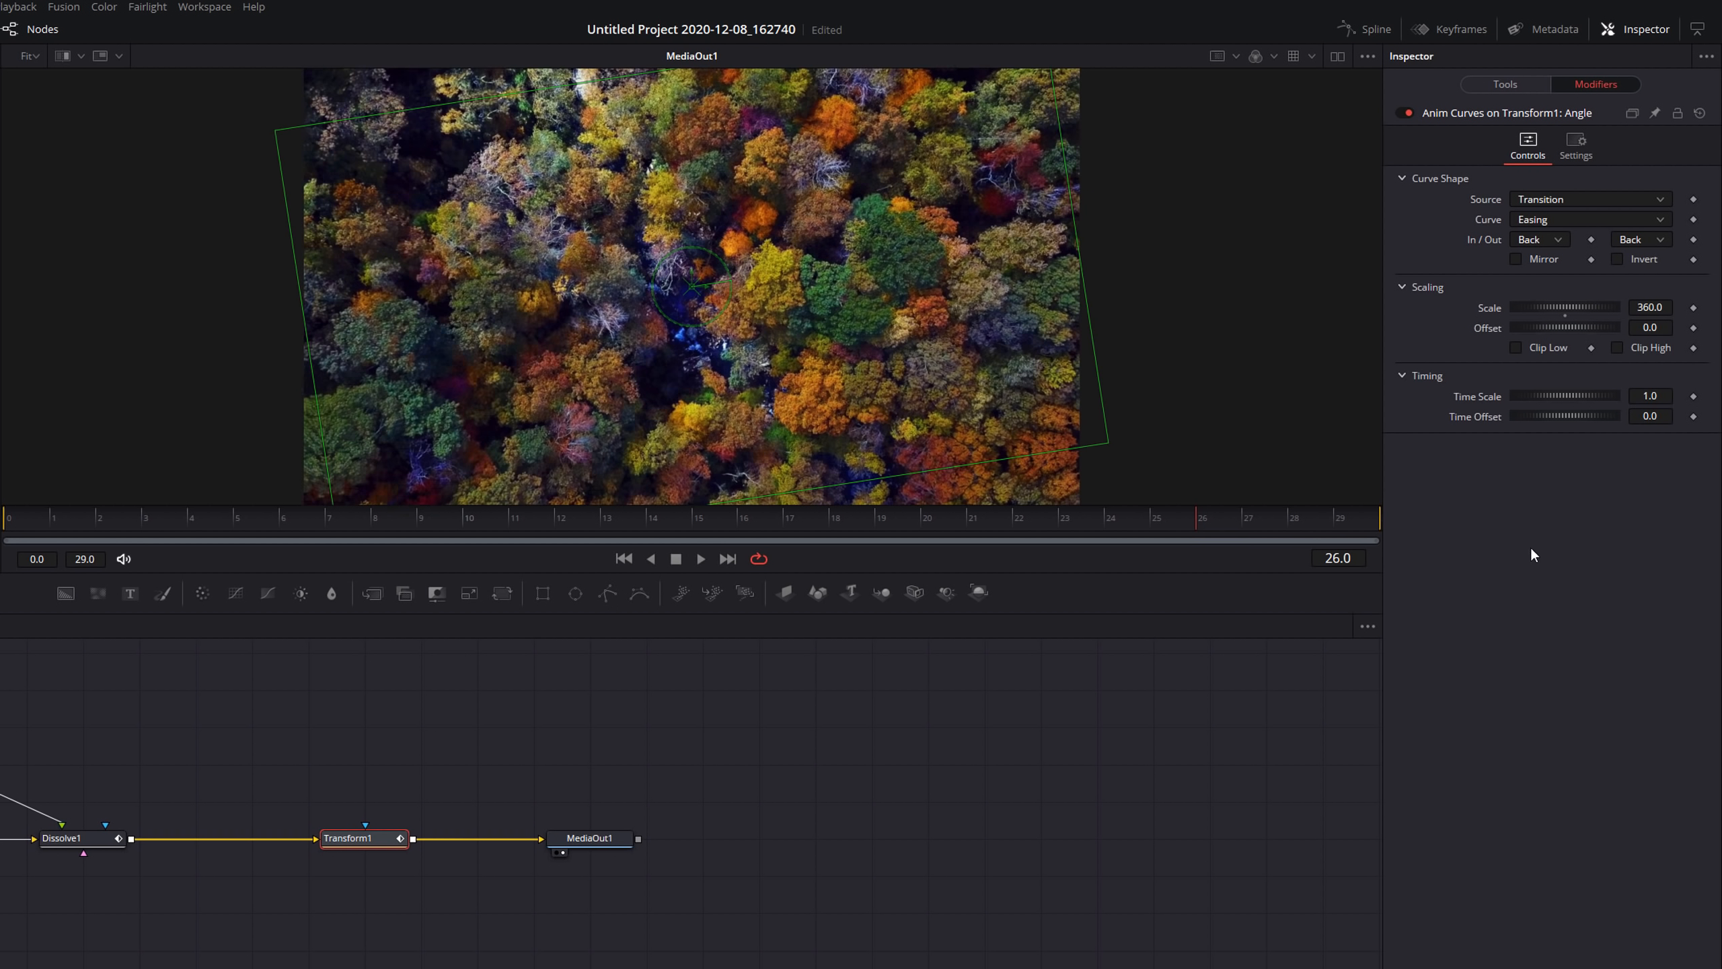
pyautogui.press('space')
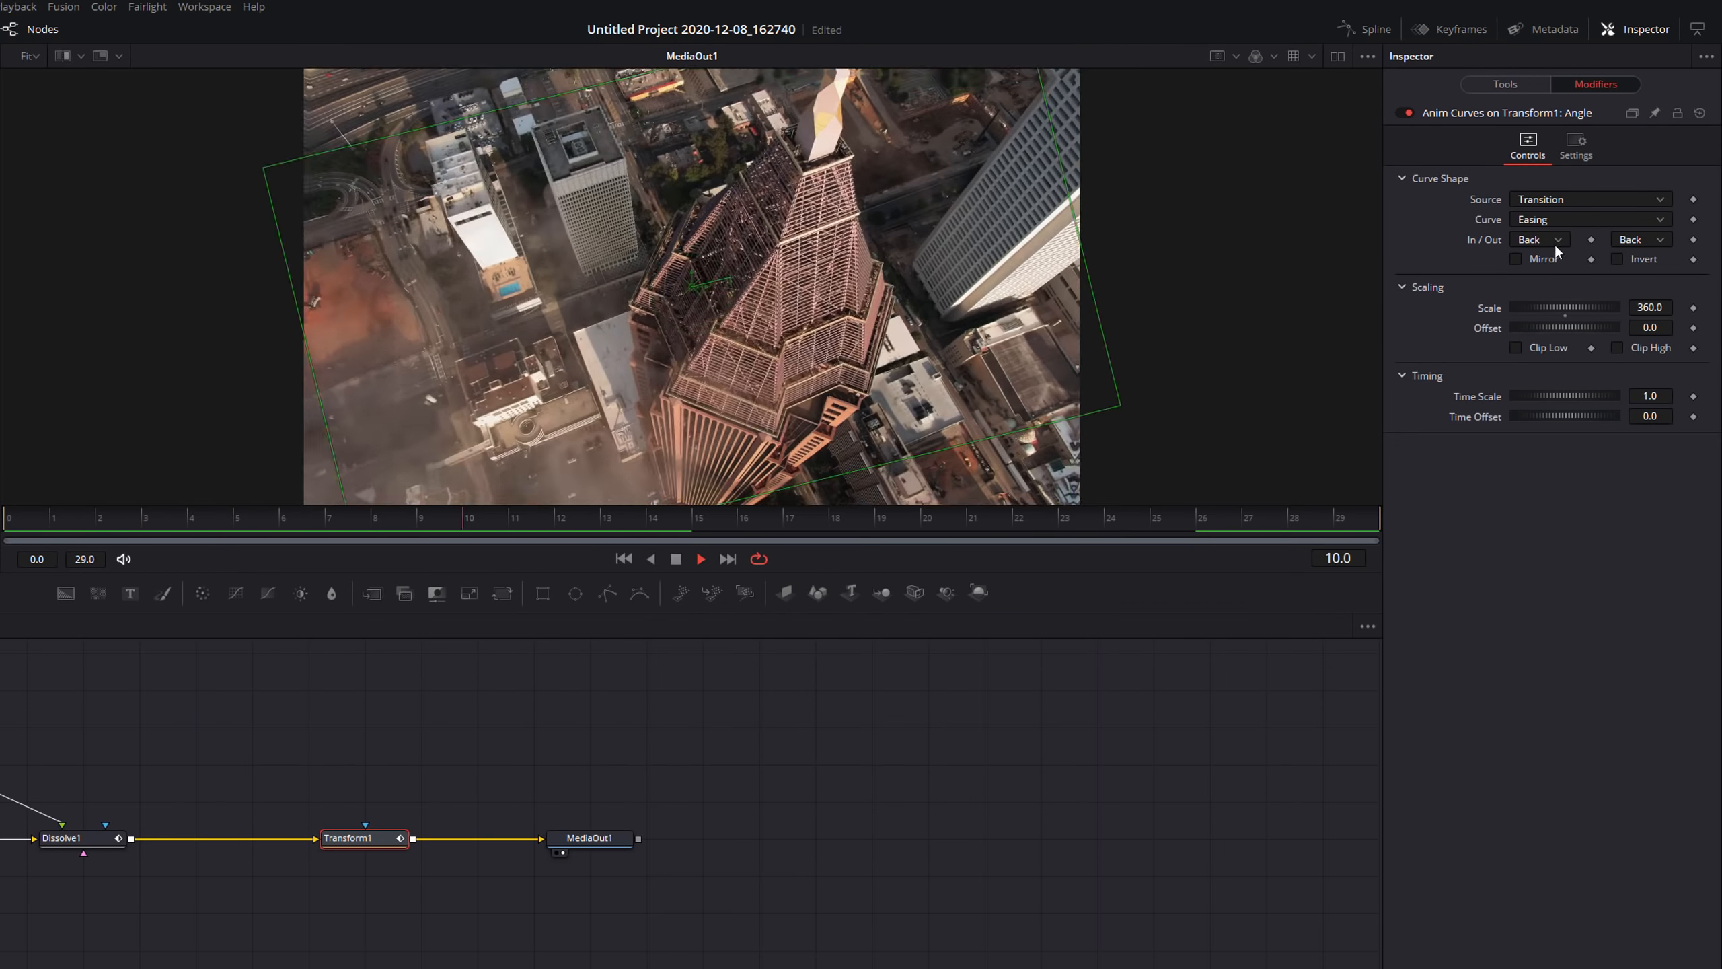
# Change the Angle modifier's in and out easing to Sine and play back the transition.
pyautogui.press('space')
pyautogui.click(1553, 240)
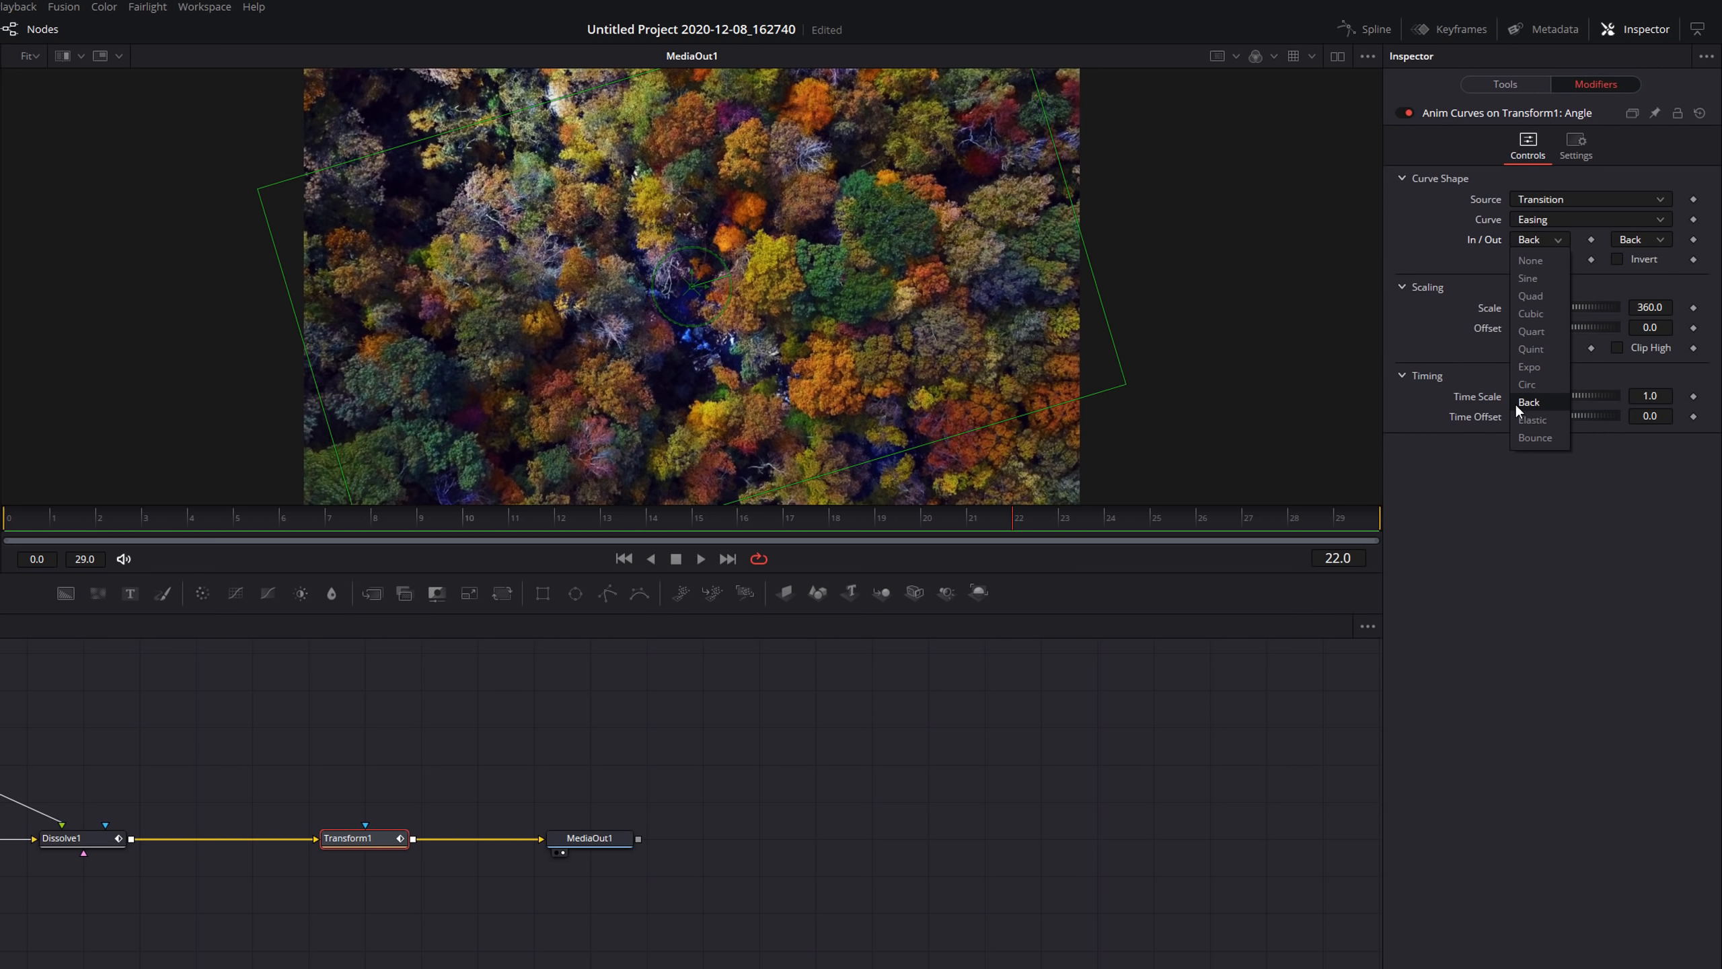
pyautogui.click(1530, 278)
pyautogui.click(1639, 242)
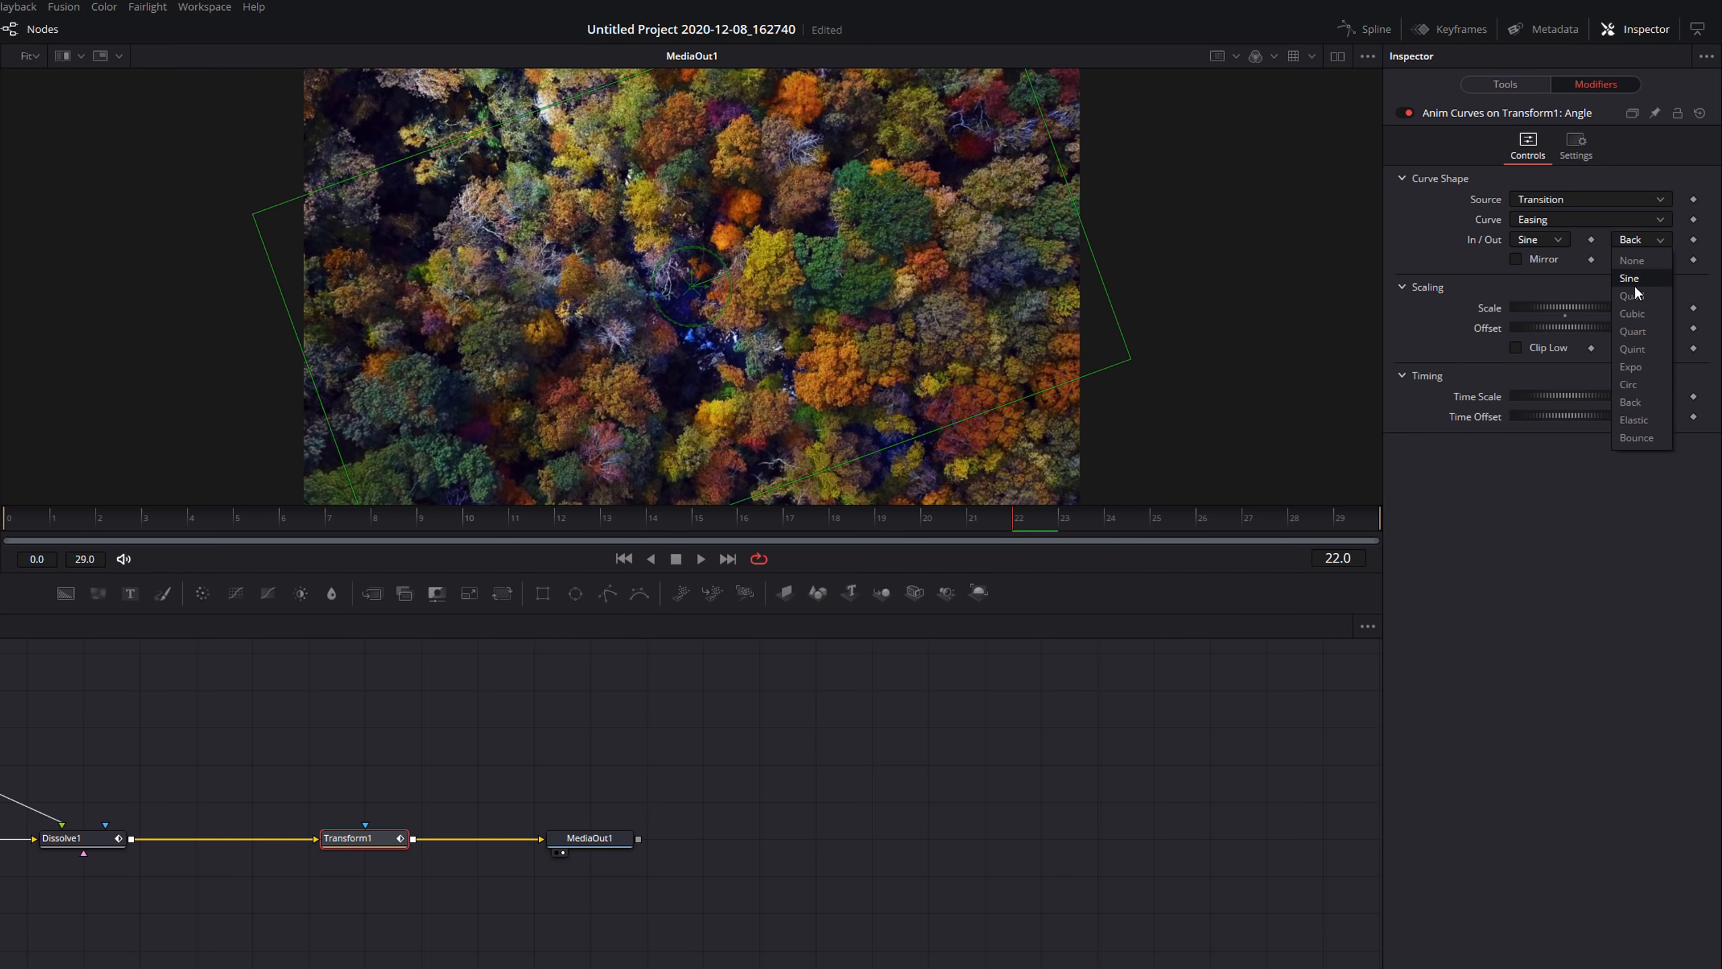
pyautogui.click(1632, 280)
pyautogui.press('space')
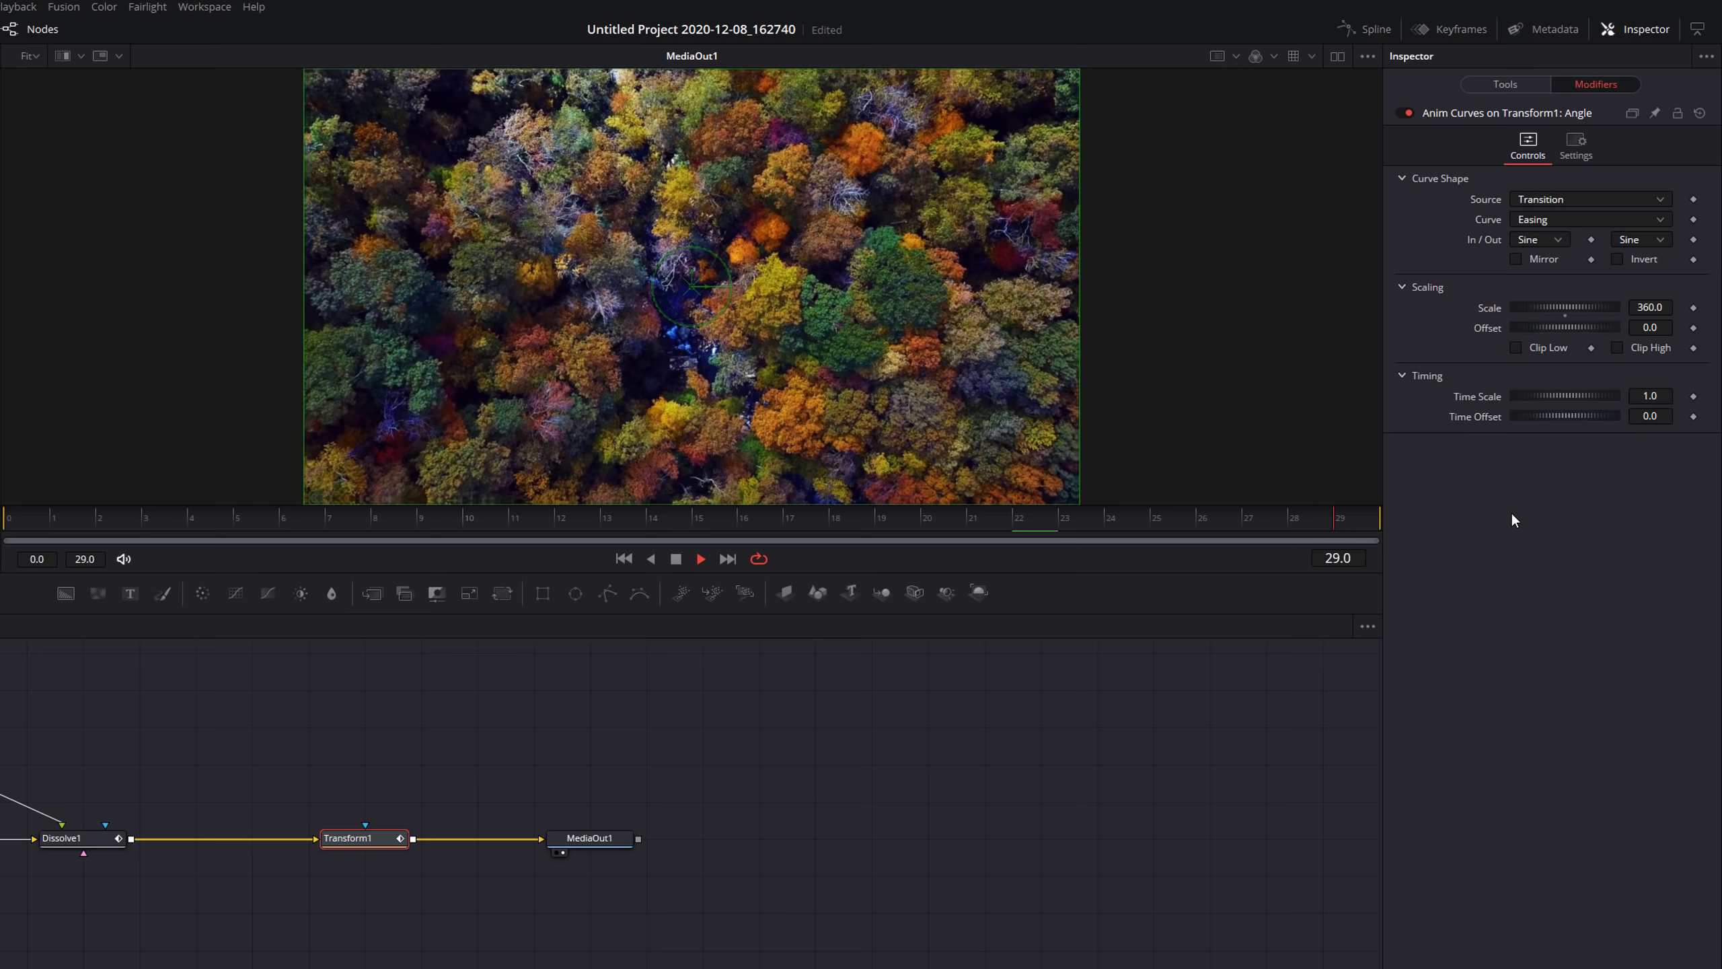
pyautogui.press('space')
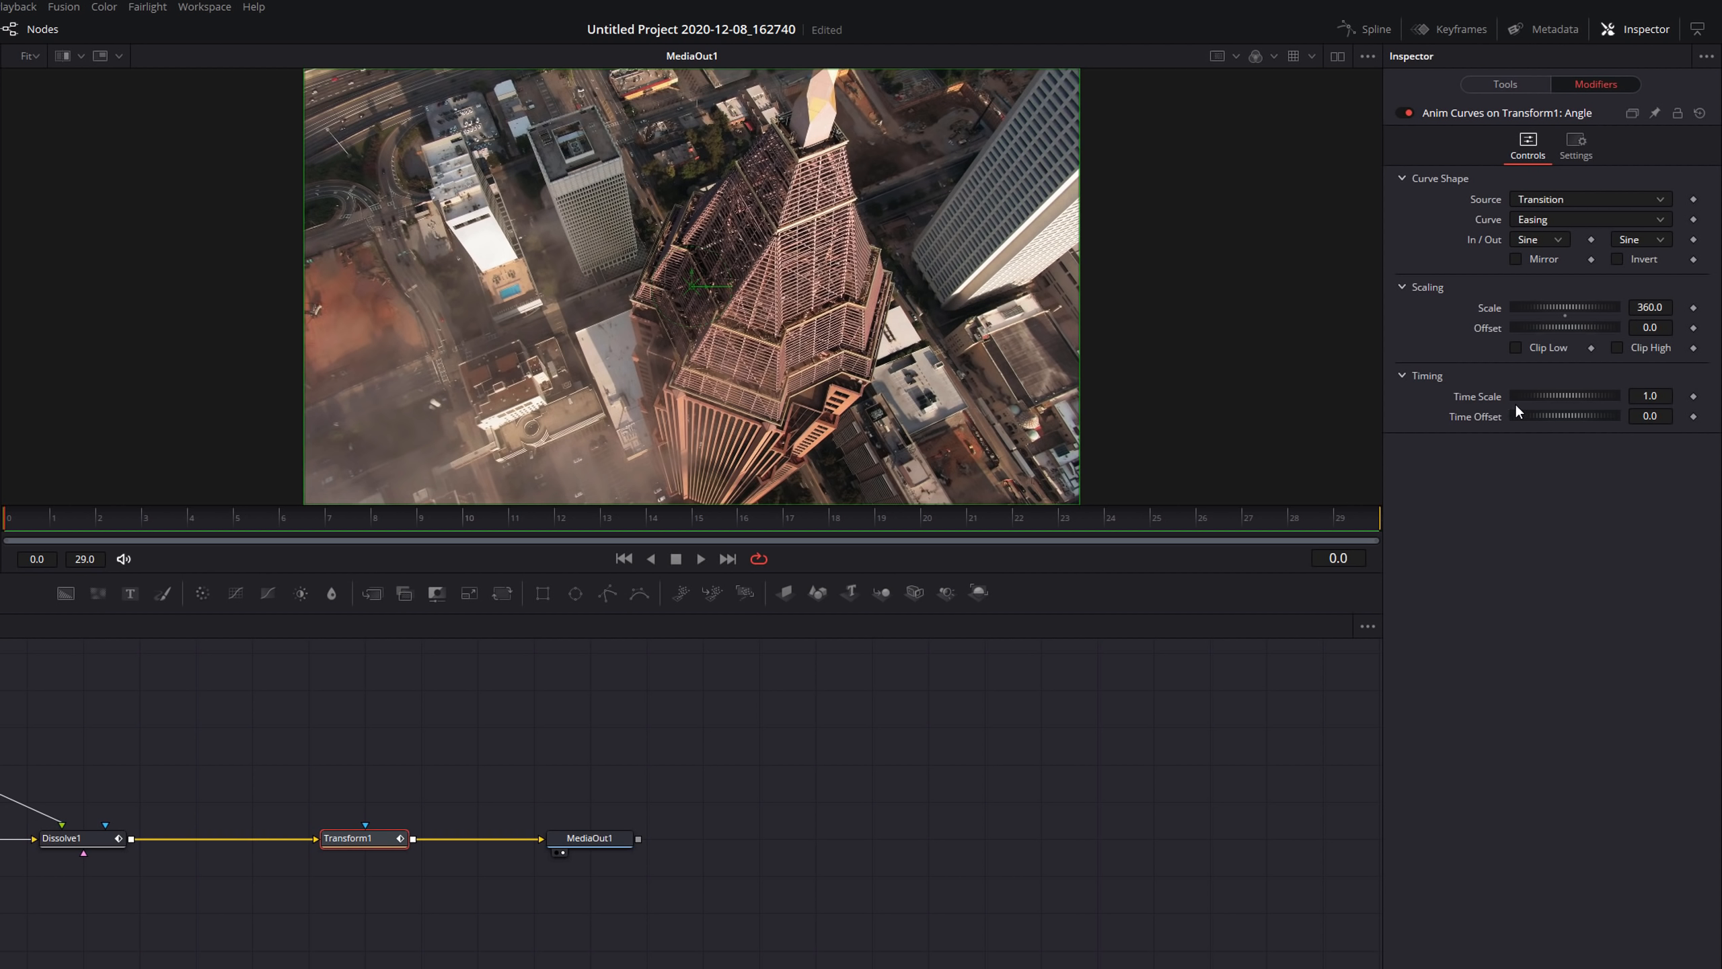
# Set the Angle modifier's Scale to 720, play back the transition, and save the project.
pyautogui.click(1652, 307)
pyautogui.doubleClick(1651, 308)
pyautogui.write('720')
pyautogui.press('Return')
pyautogui.press('space')
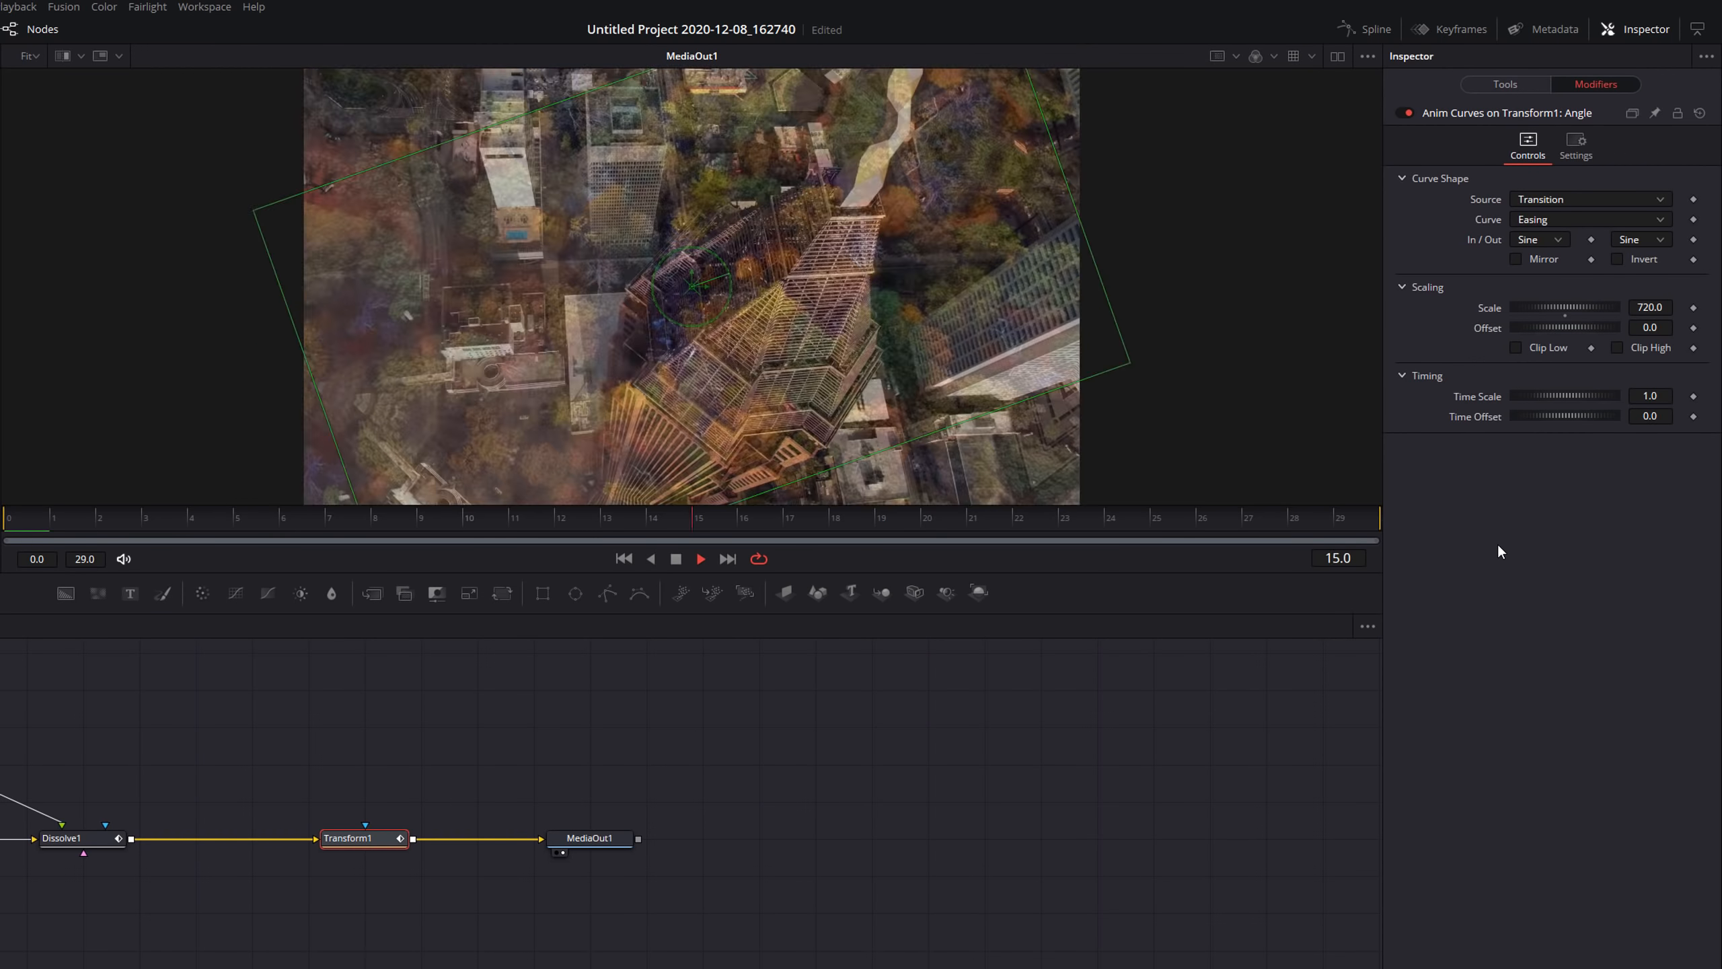
pyautogui.press('space')
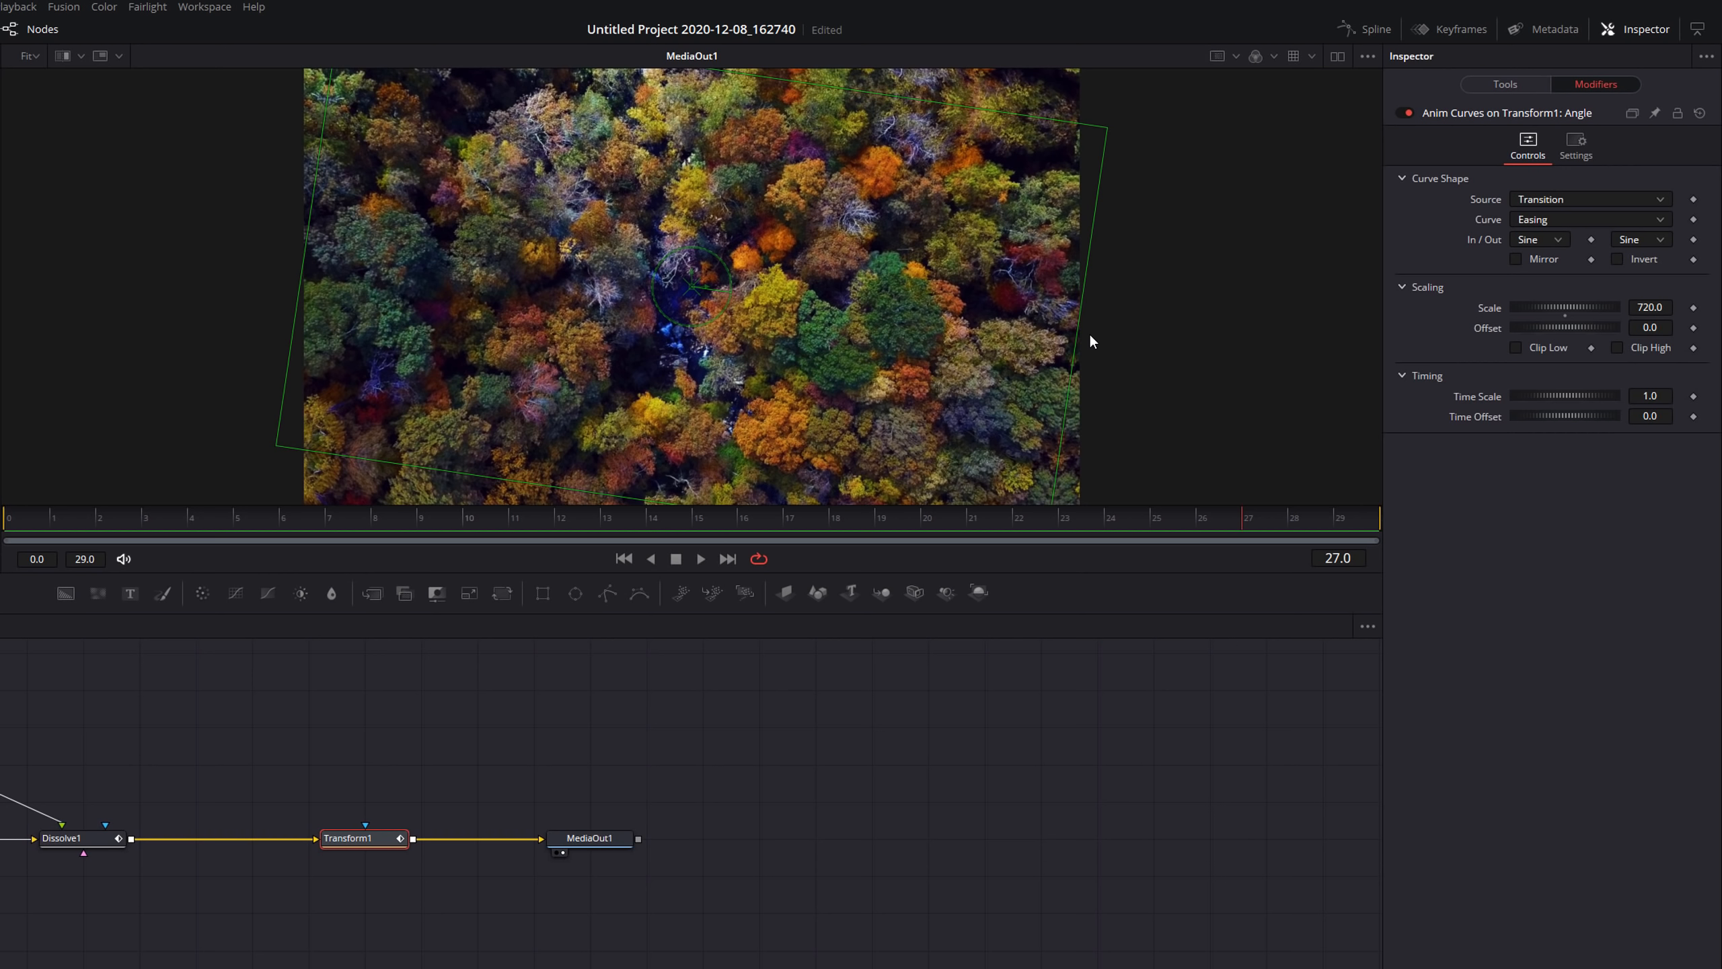
pyautogui.hotkey('ctrl', 's')
# Enable Motion Blur in the Transform's settings with Quality 10 and play back the transition.
pyautogui.click(1506, 84)
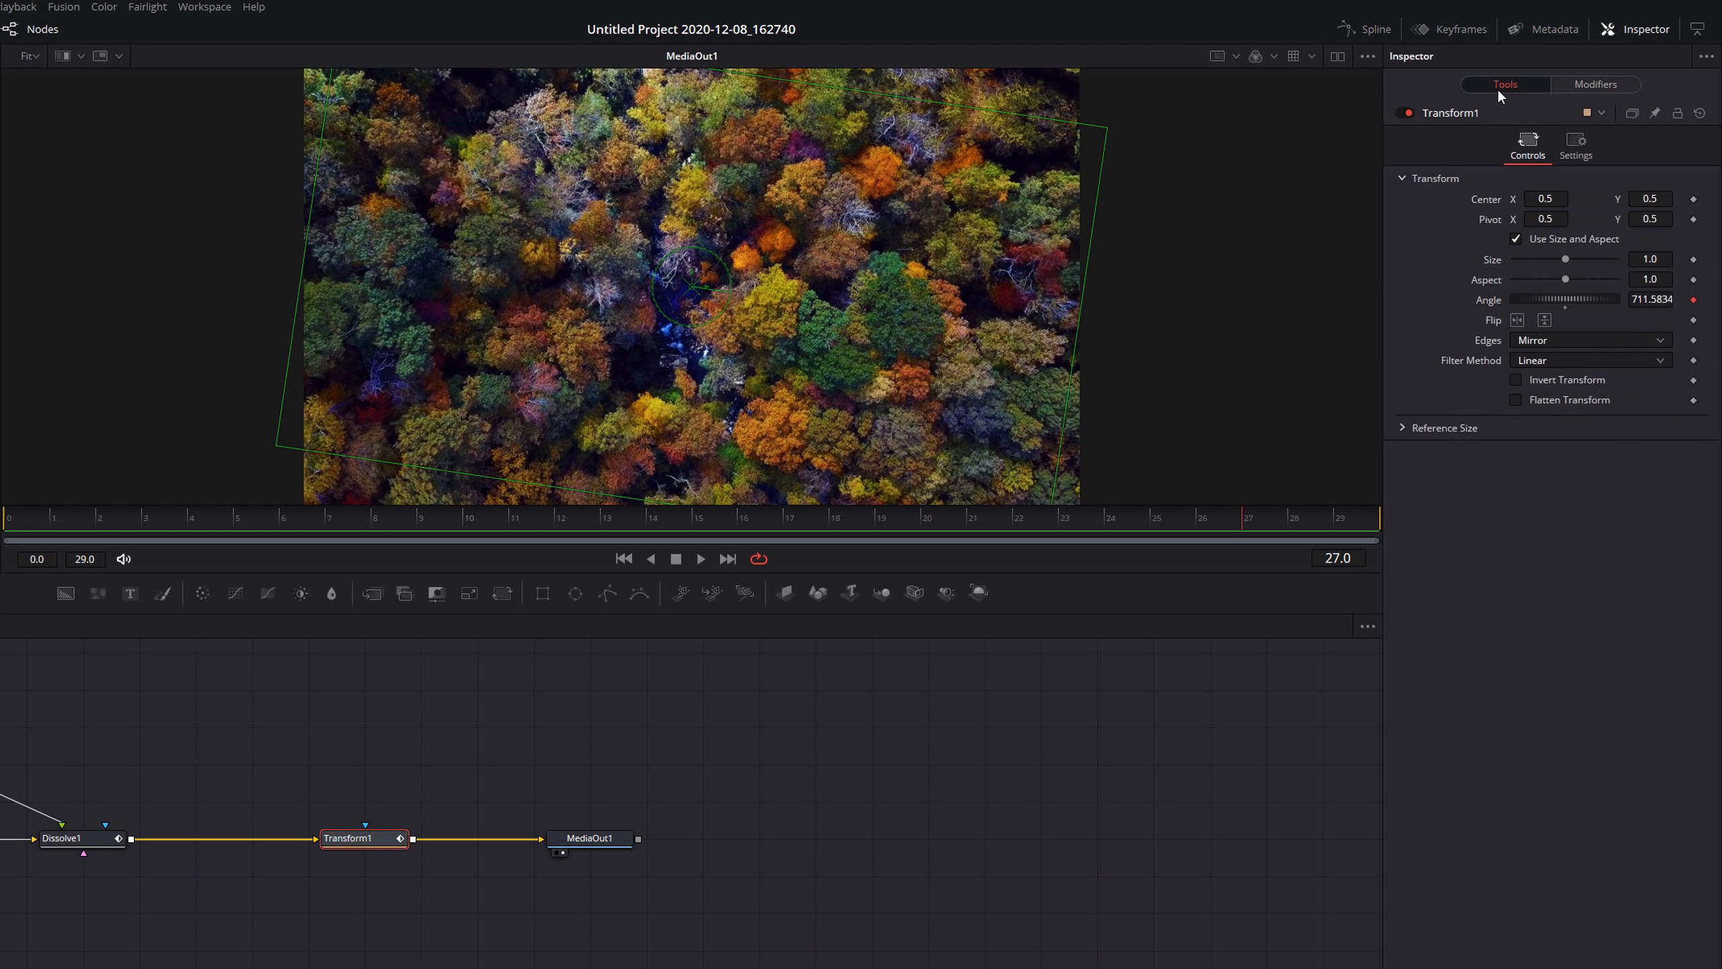
pyautogui.click(1577, 146)
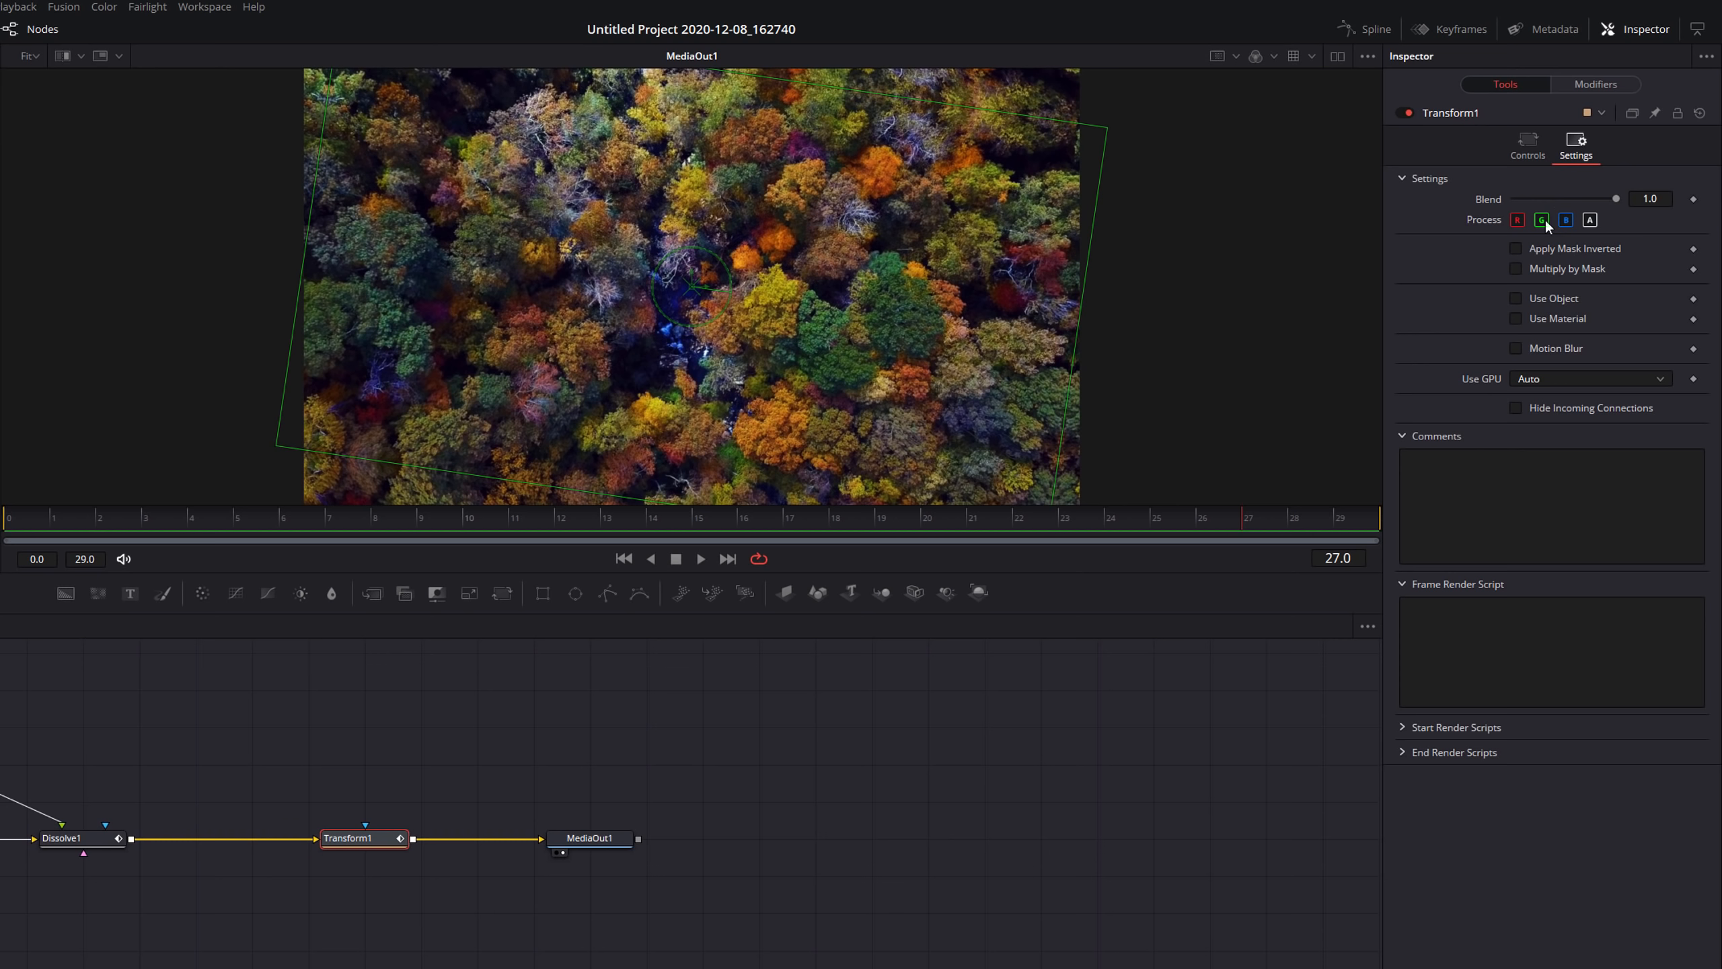
pyautogui.click(1516, 347)
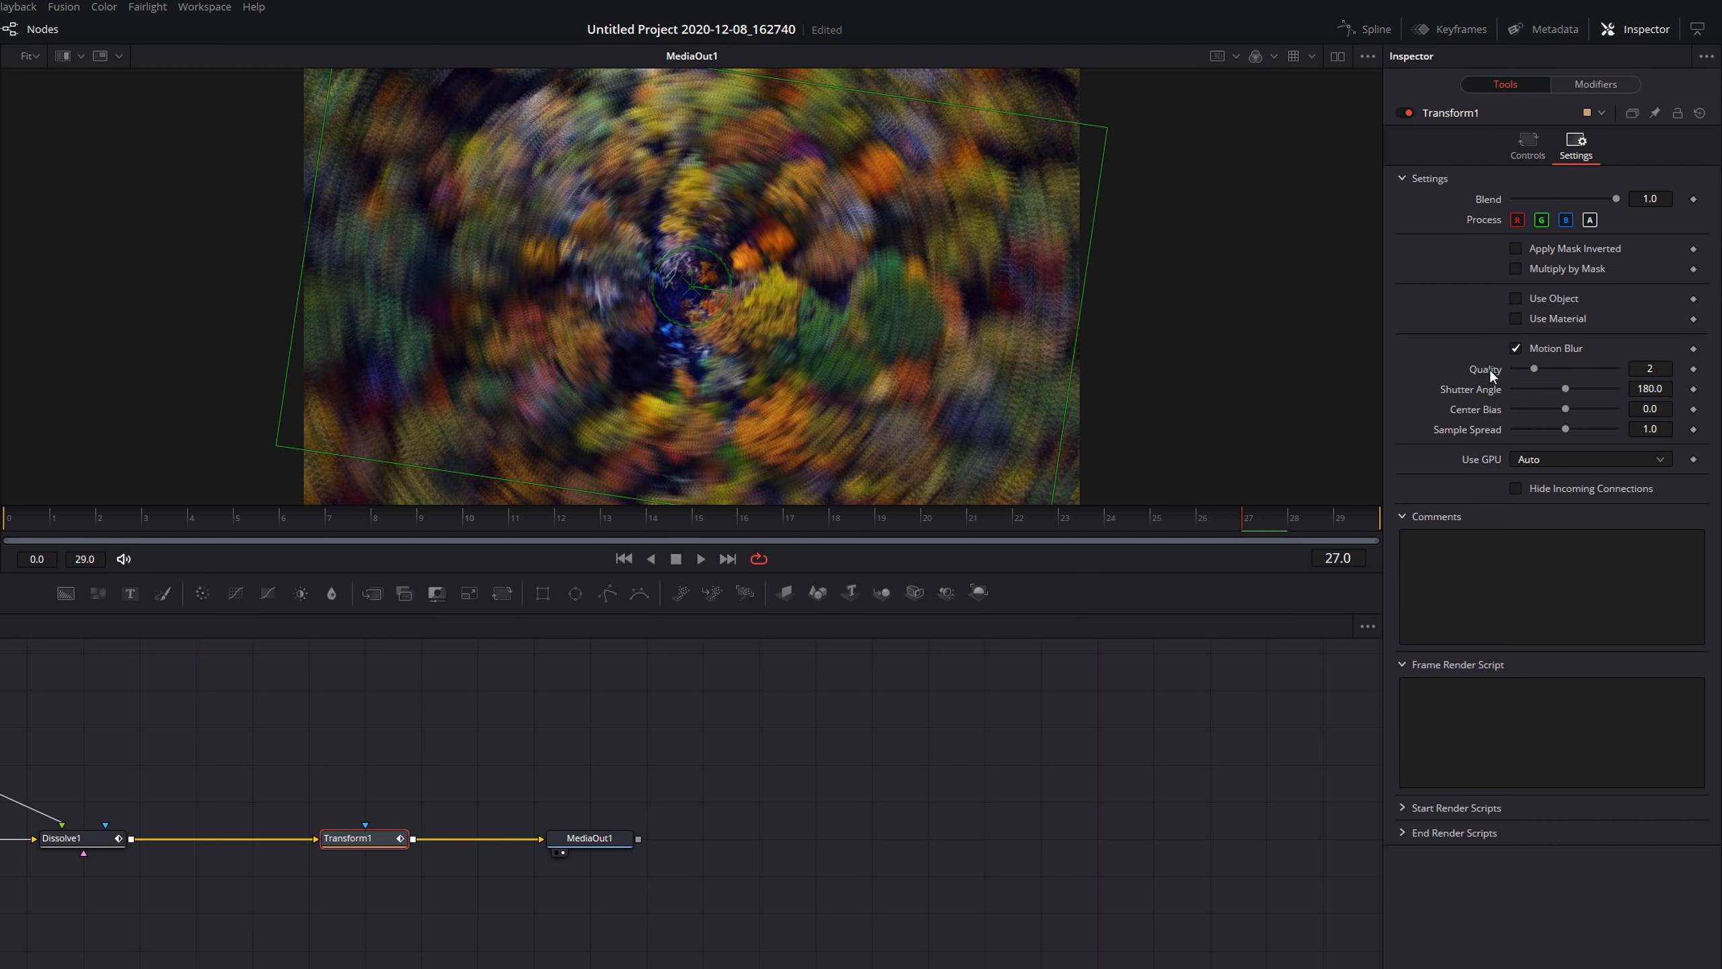
pyautogui.moveTo(1534, 367); pyautogui.dragTo(1640, 368)
pyautogui.moveTo(1565, 388)
pyautogui.mouseDown()
pyautogui.moveTo(1529, 388)
pyautogui.moveTo(1599, 391)
pyautogui.moveTo(1567, 390)
pyautogui.mouseUp()
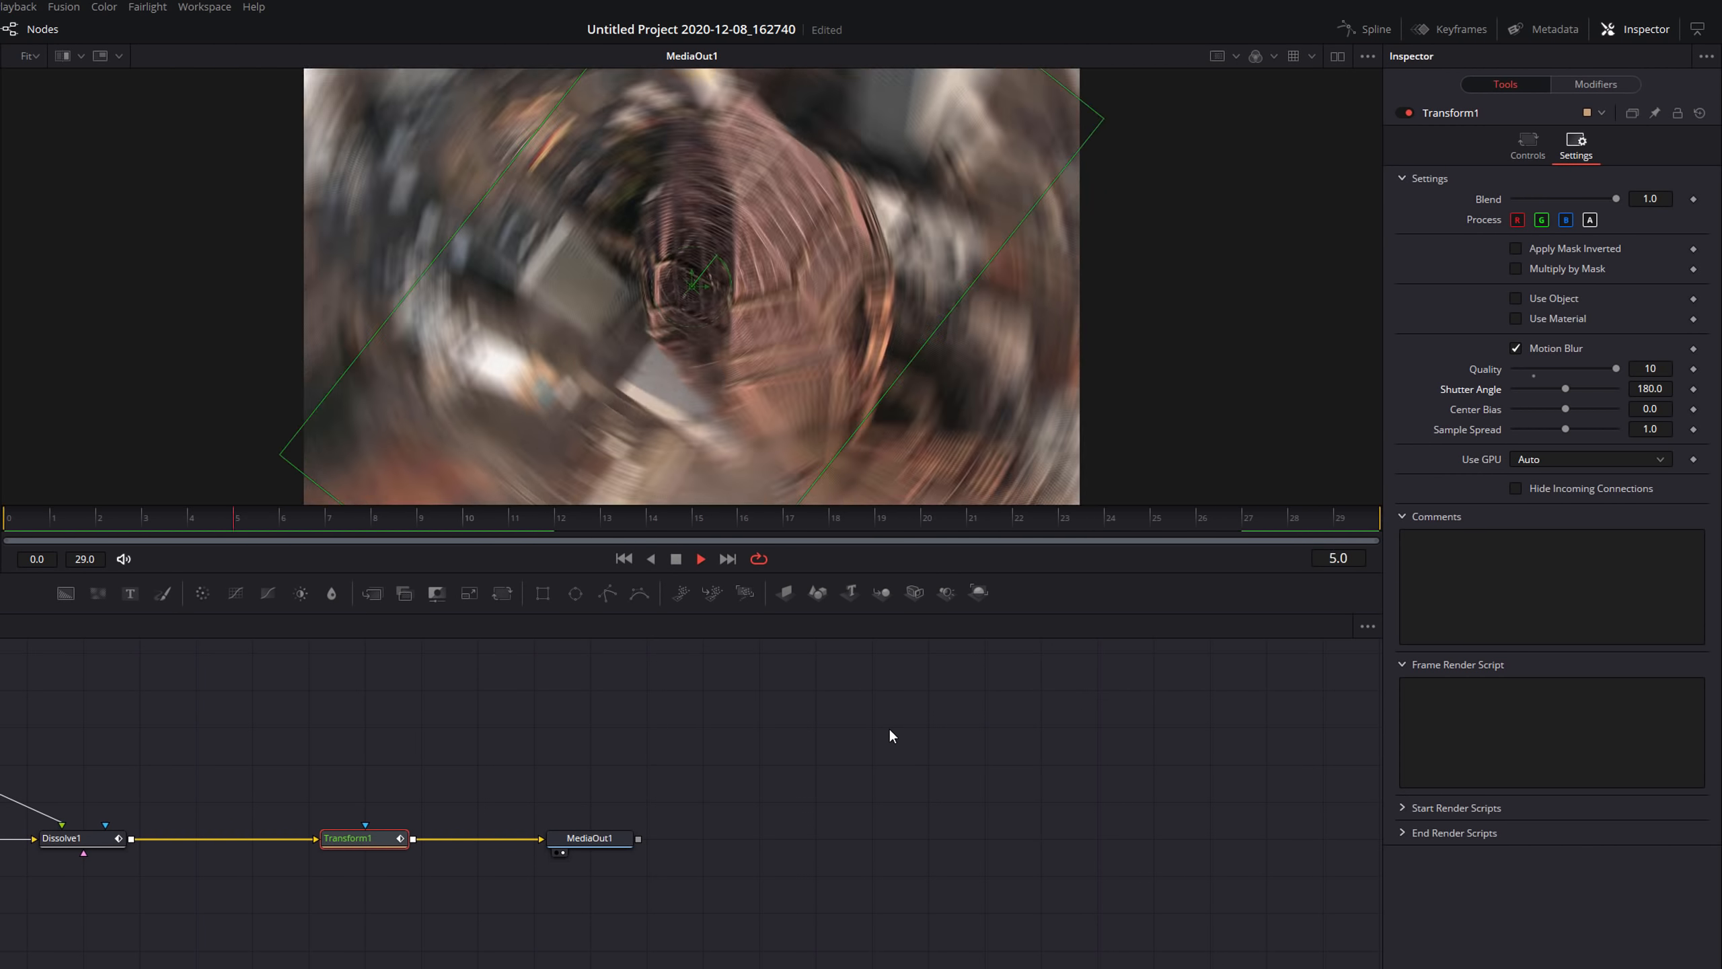
pyautogui.press('space')
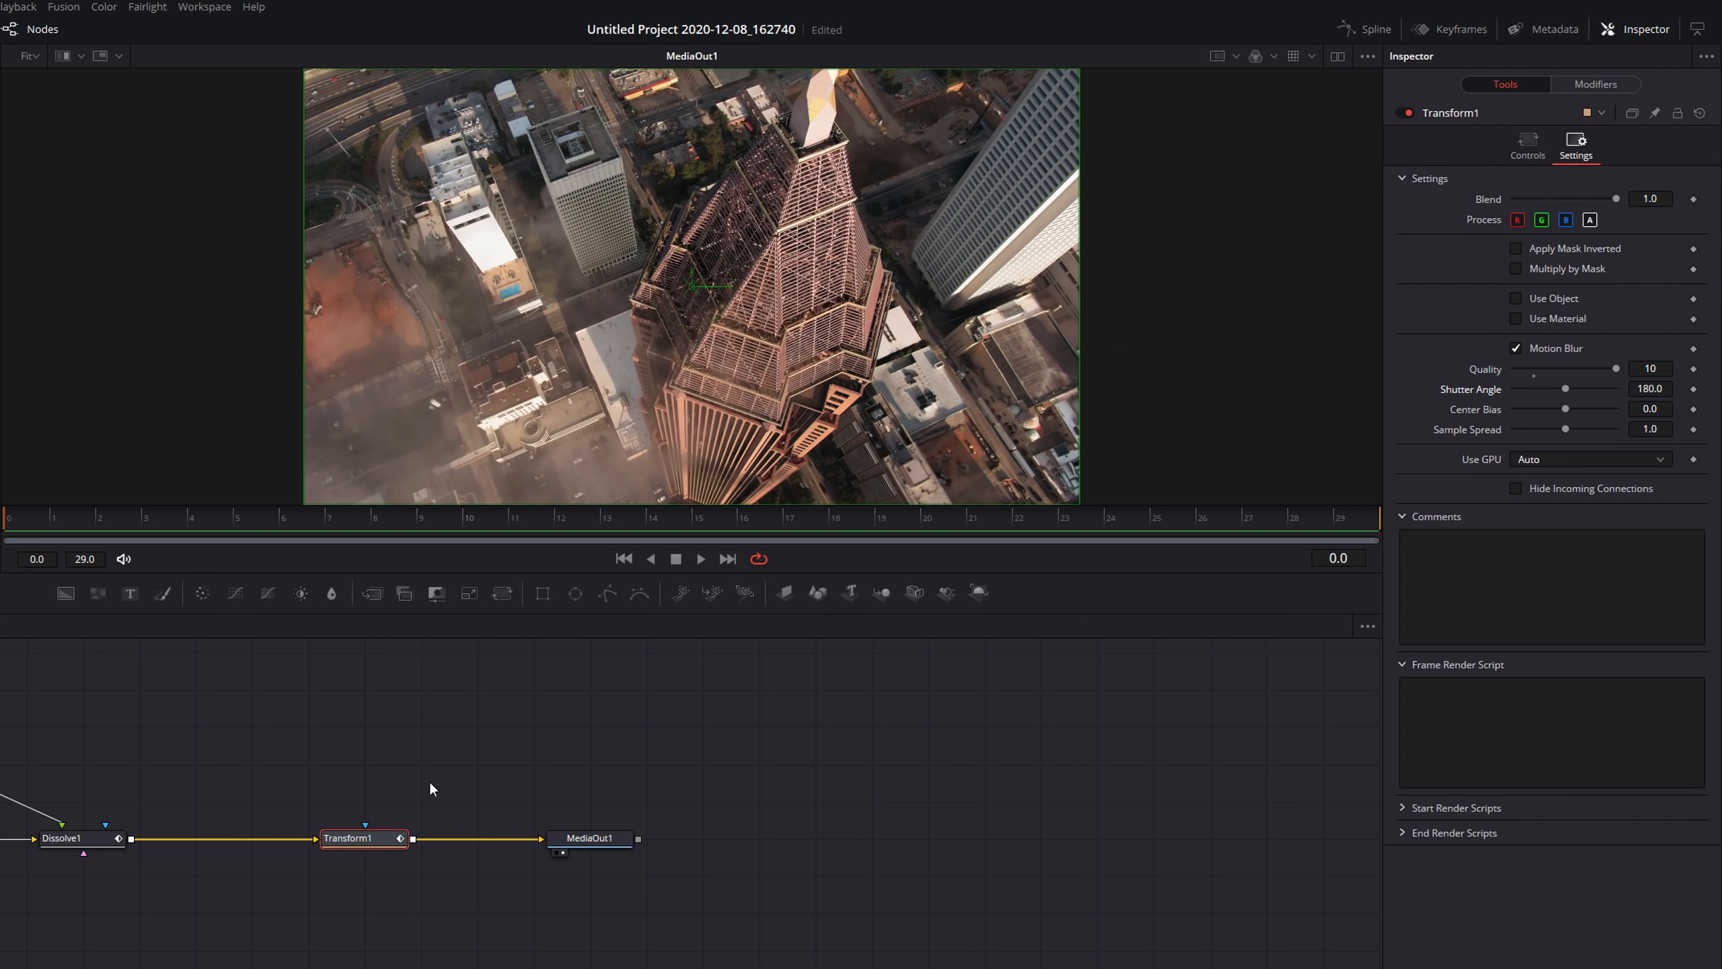
# Try offsetting the Transform's Pivot X to 0.105, scrub and play it, then reset the pivot to default.
pyautogui.click(1530, 153)
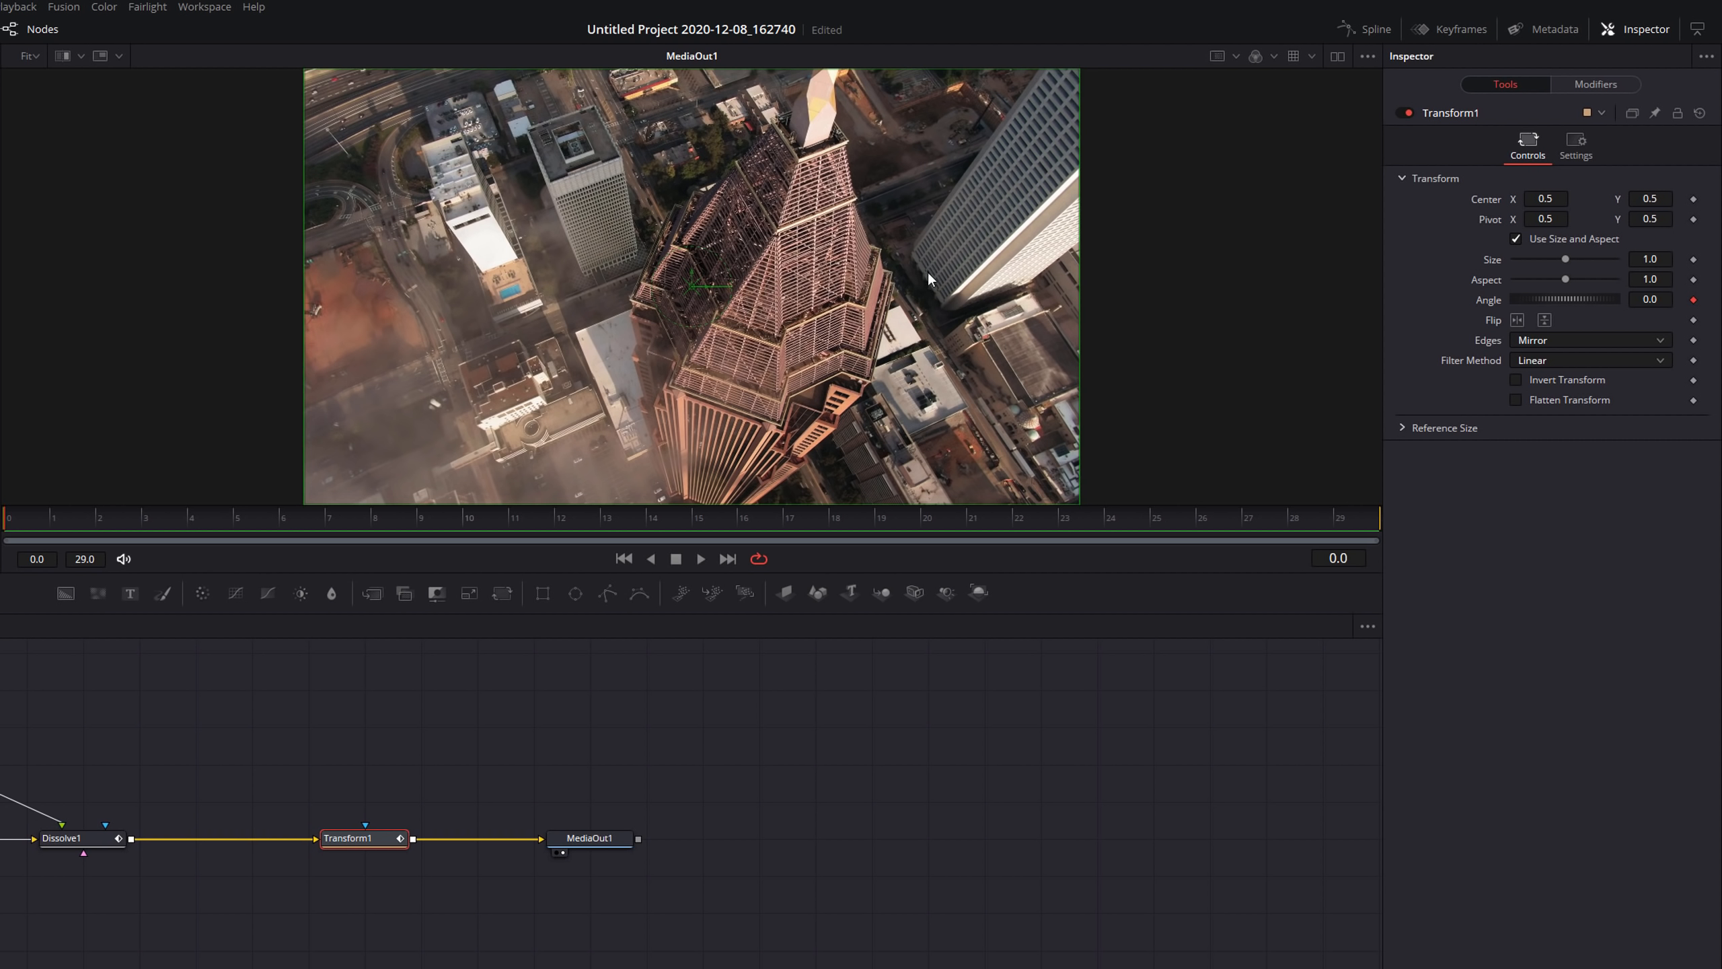
pyautogui.click(1545, 219)
pyautogui.write('0.199')
pyautogui.press('Return')
pyautogui.moveTo(1545, 219); pyautogui.dragTo(1518, 219)
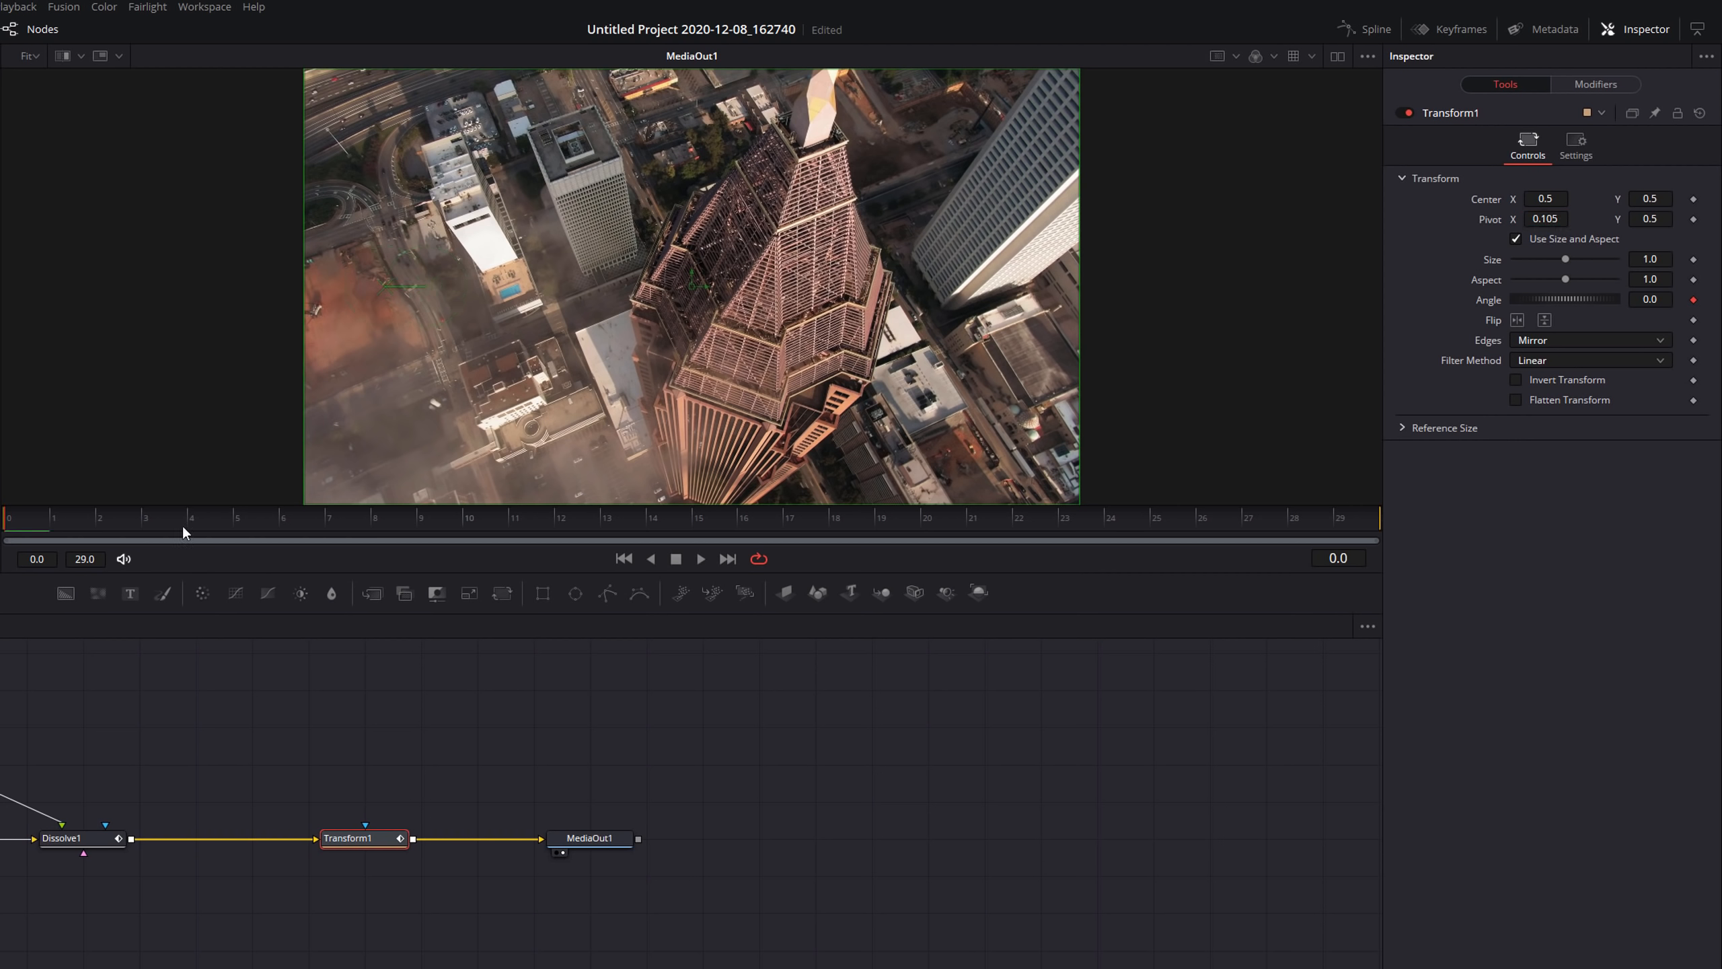
pyautogui.moveTo(30, 528); pyautogui.dragTo(292, 527)
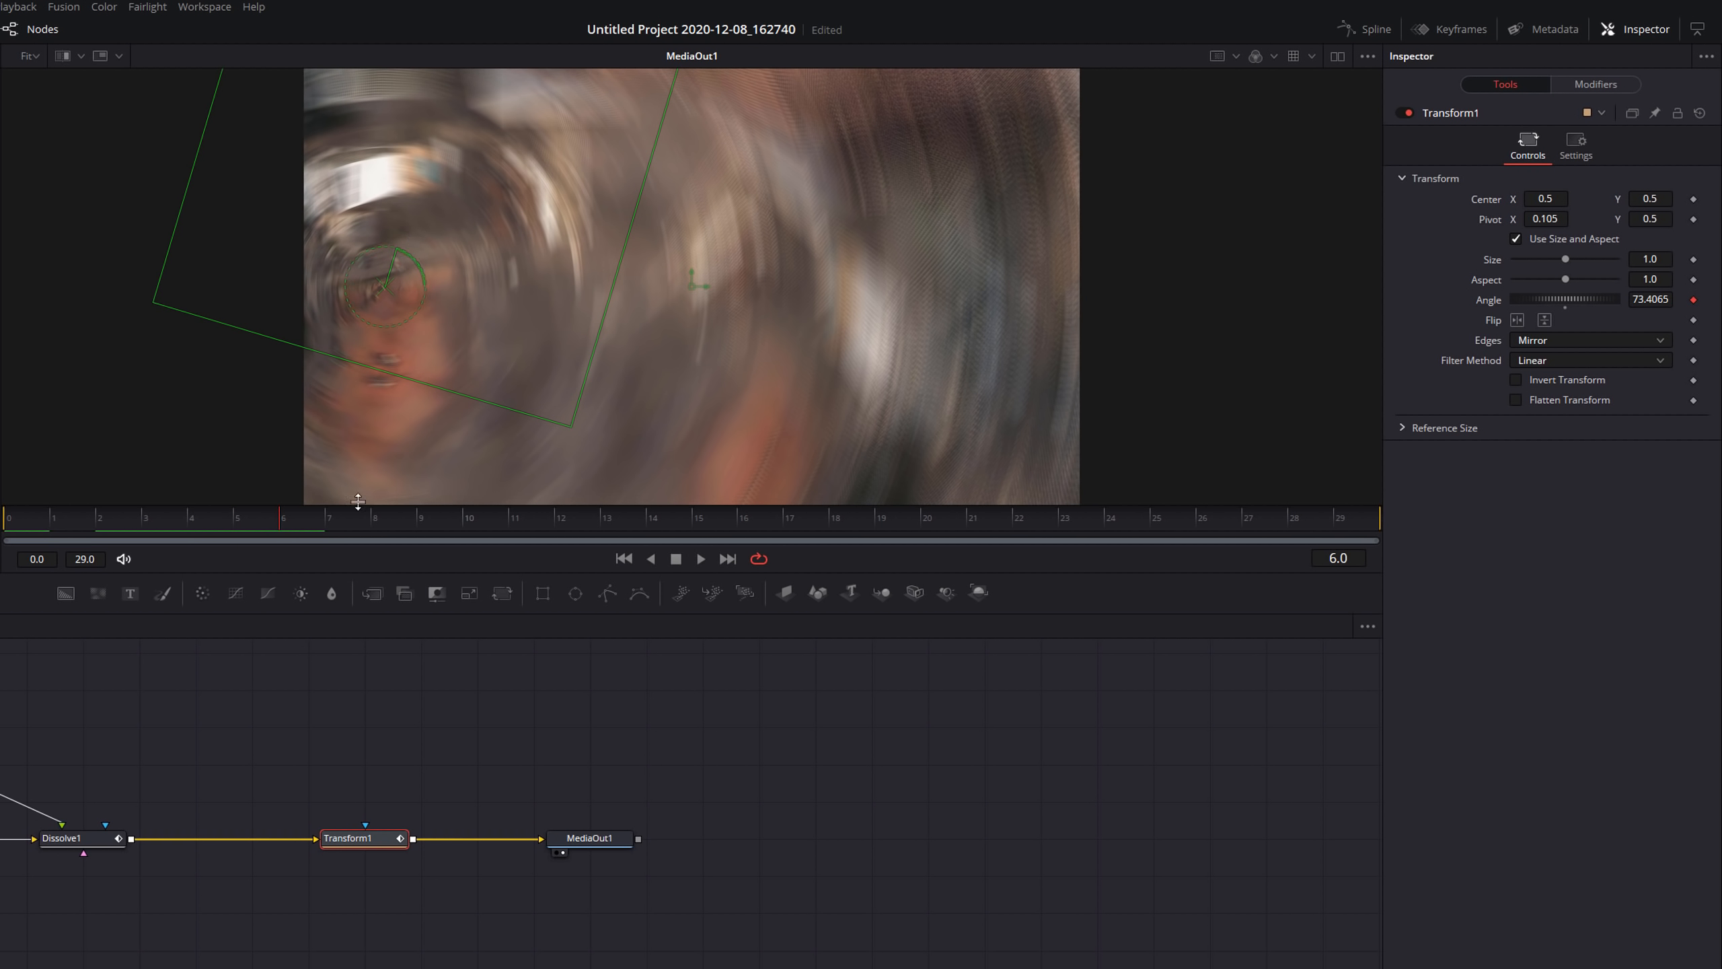
pyautogui.press('space')
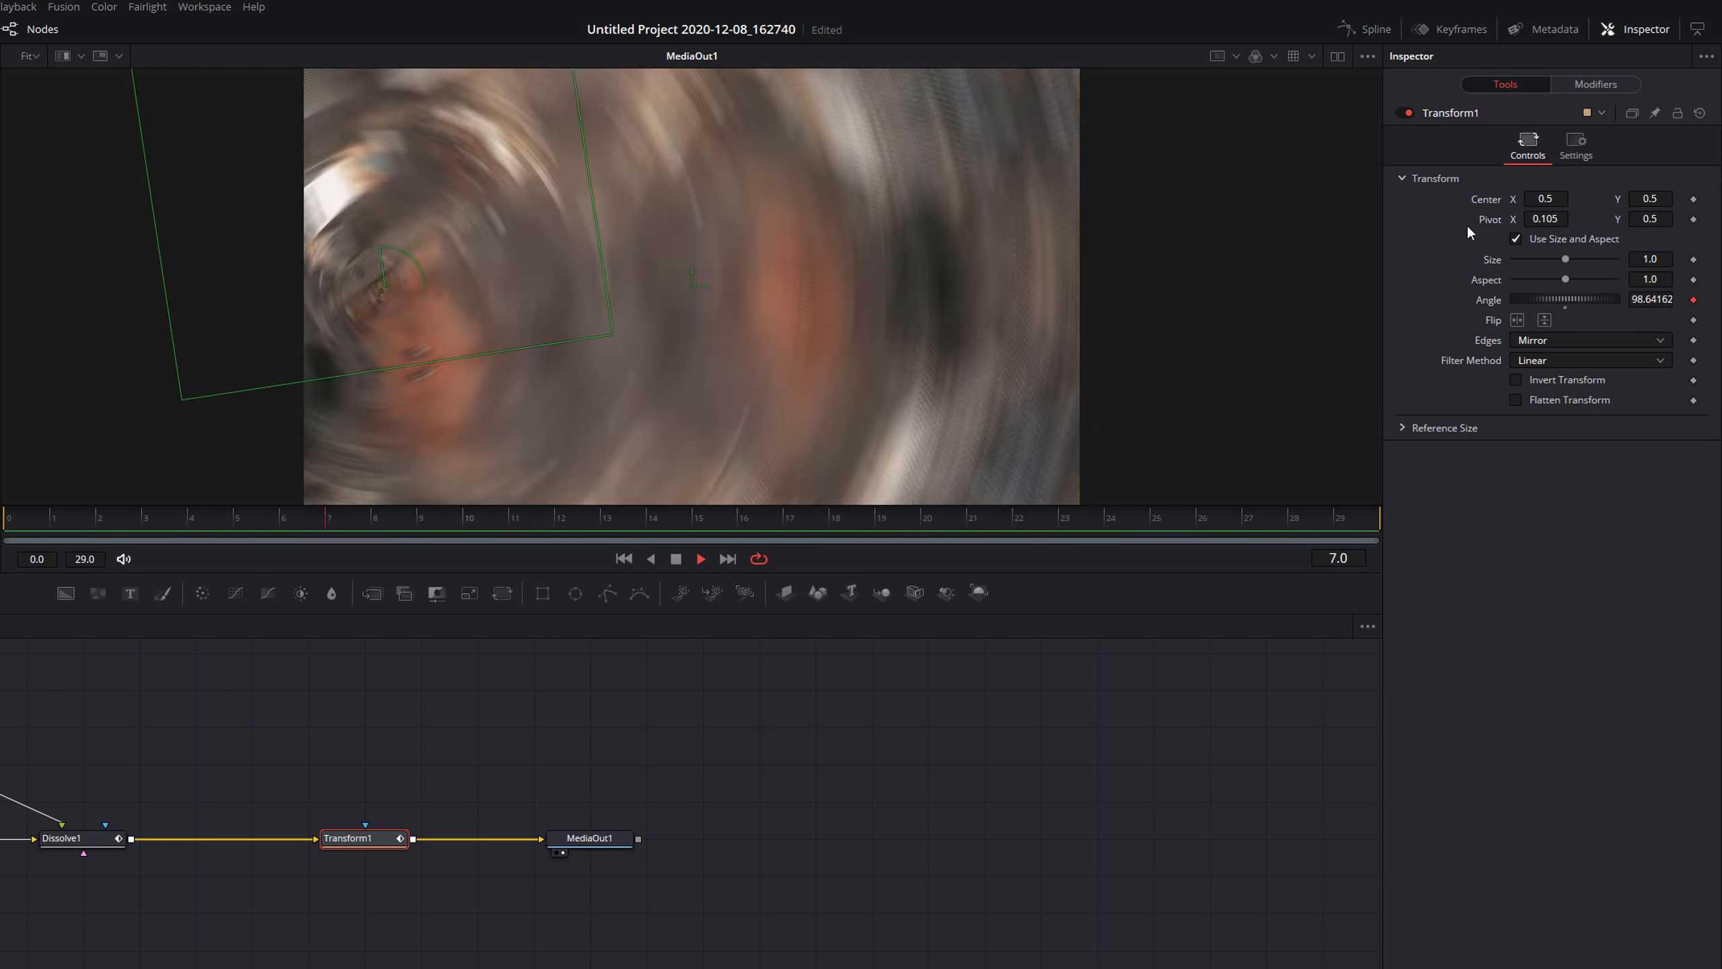
pyautogui.doubleClick(1489, 220)
pyautogui.press('space')
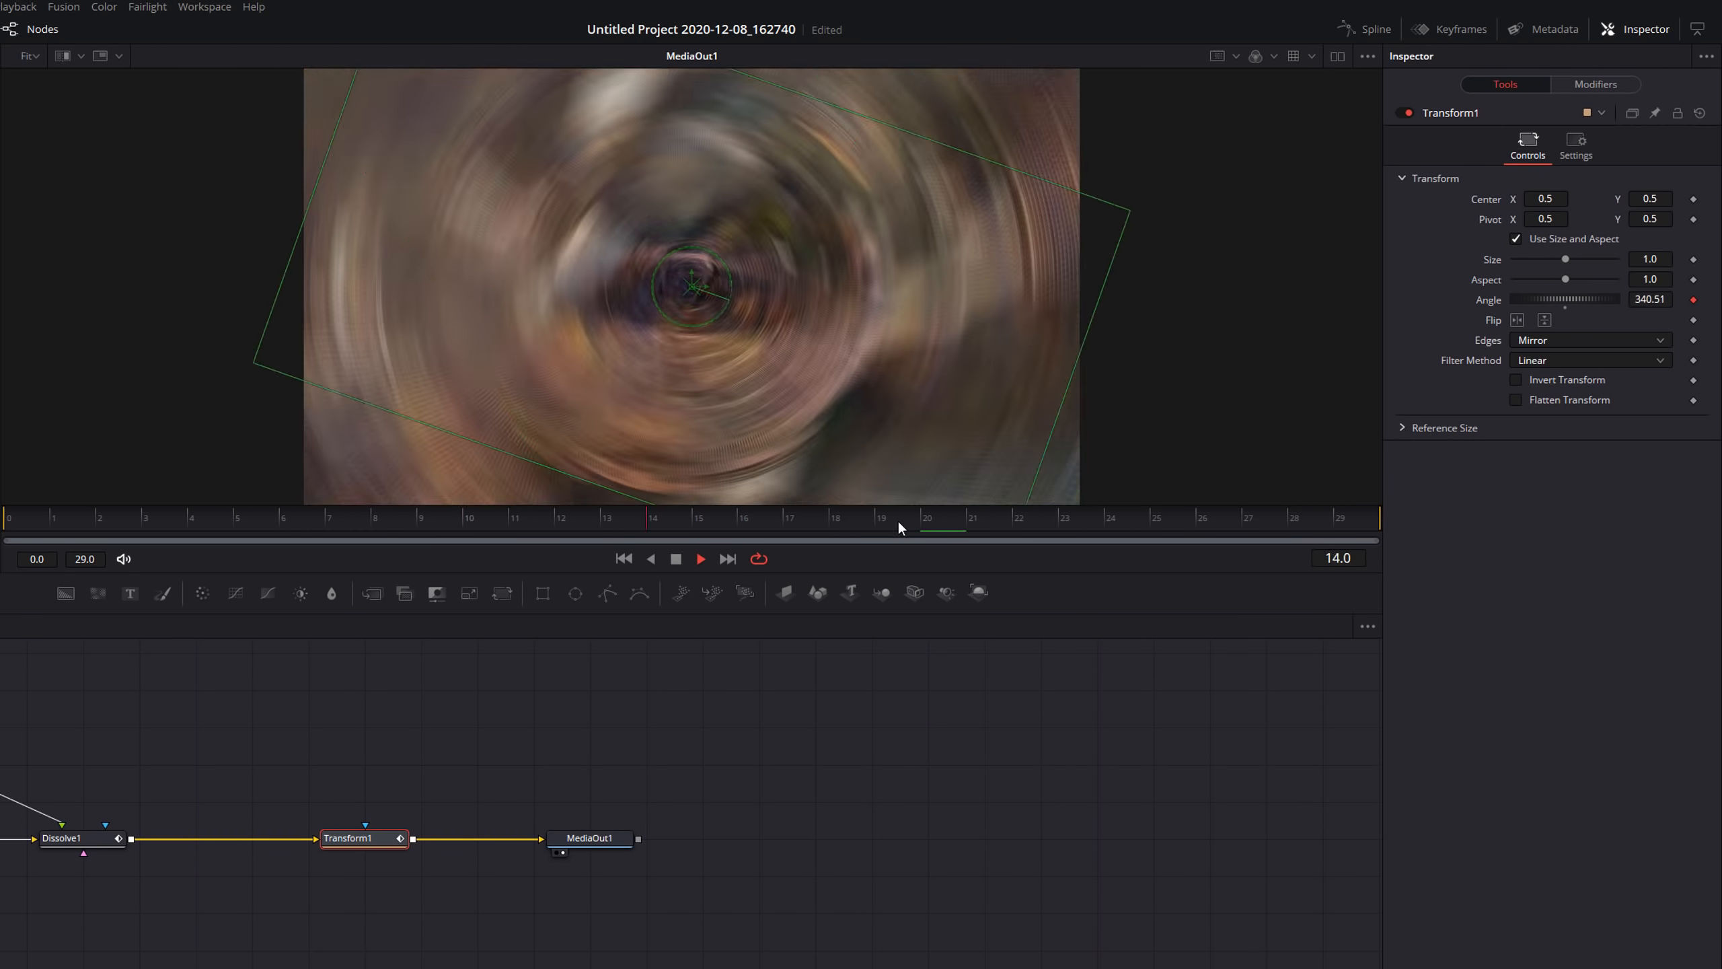
# Return to the Edit page and play back the transition on the timeline.
pyautogui.click(781, 958)
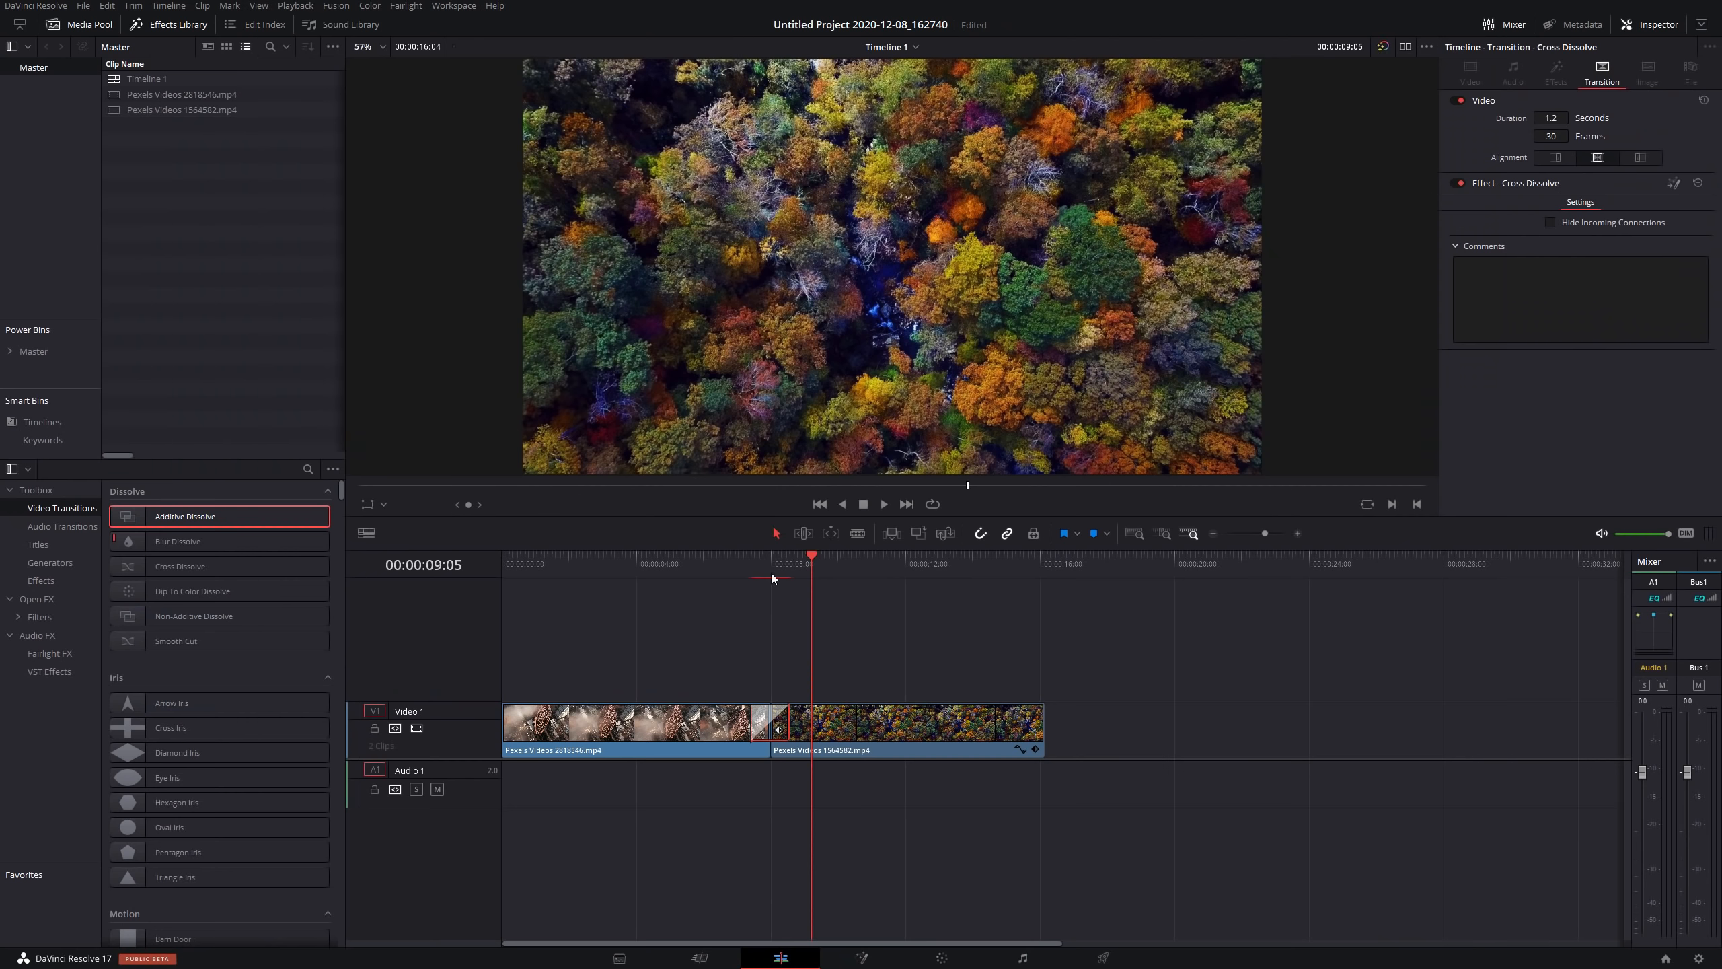
pyautogui.click(752, 561)
pyautogui.press('space')
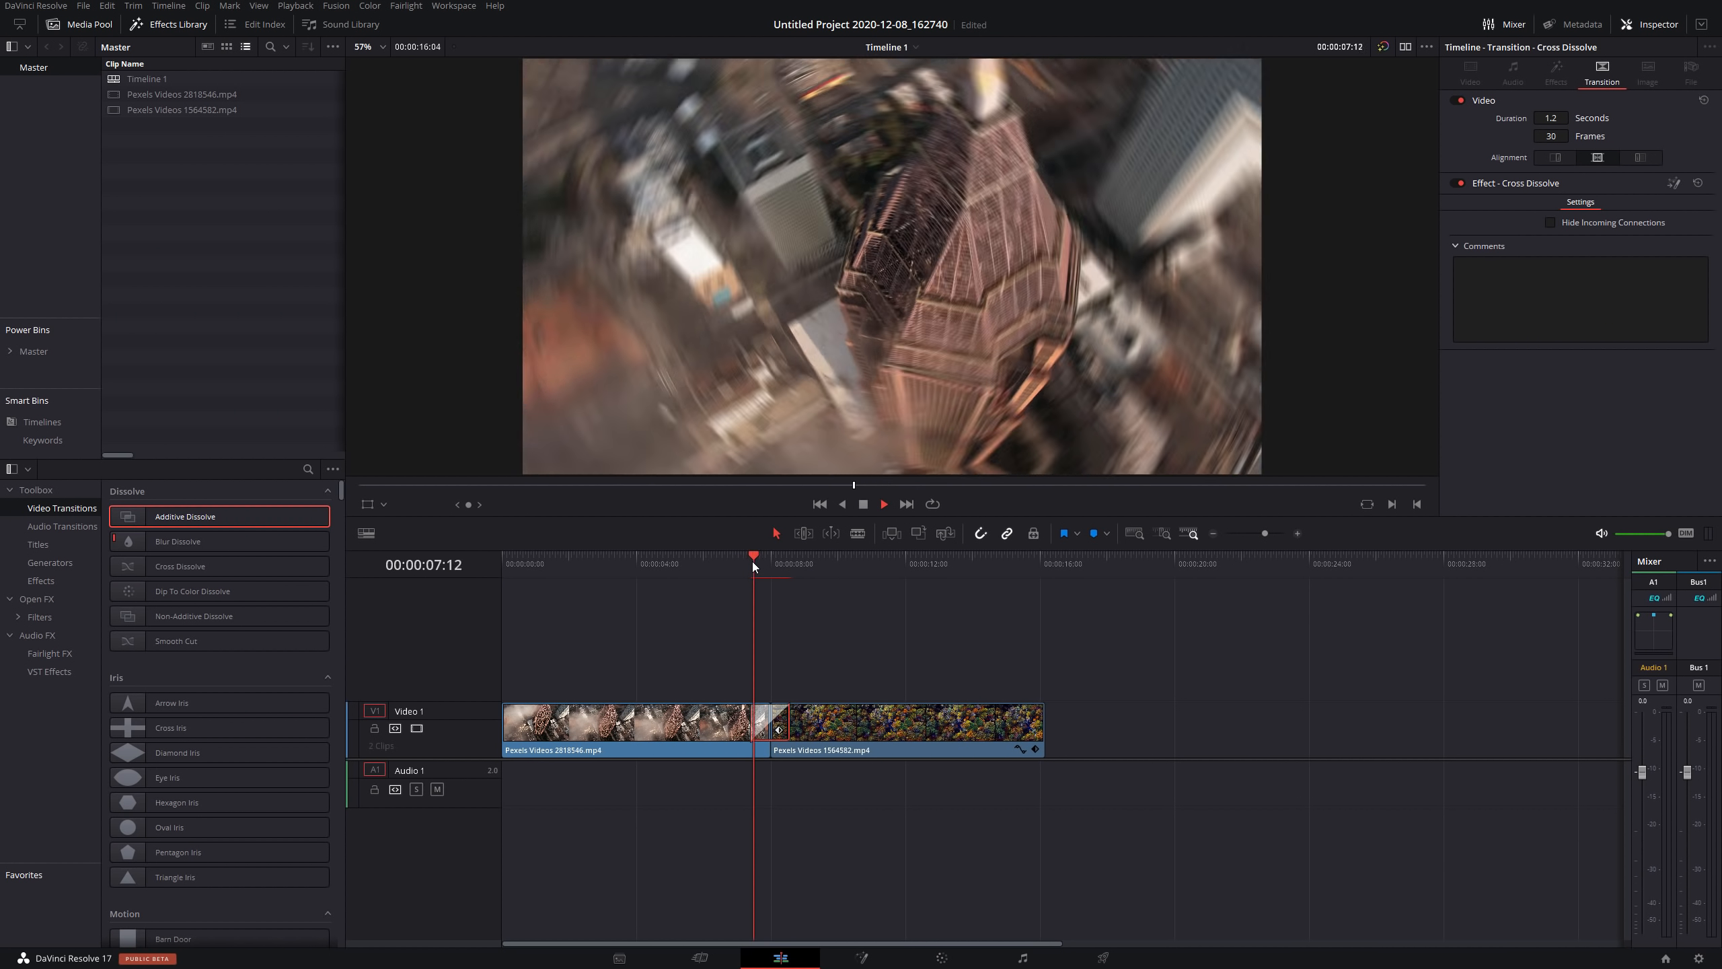
pyautogui.click(746, 564)
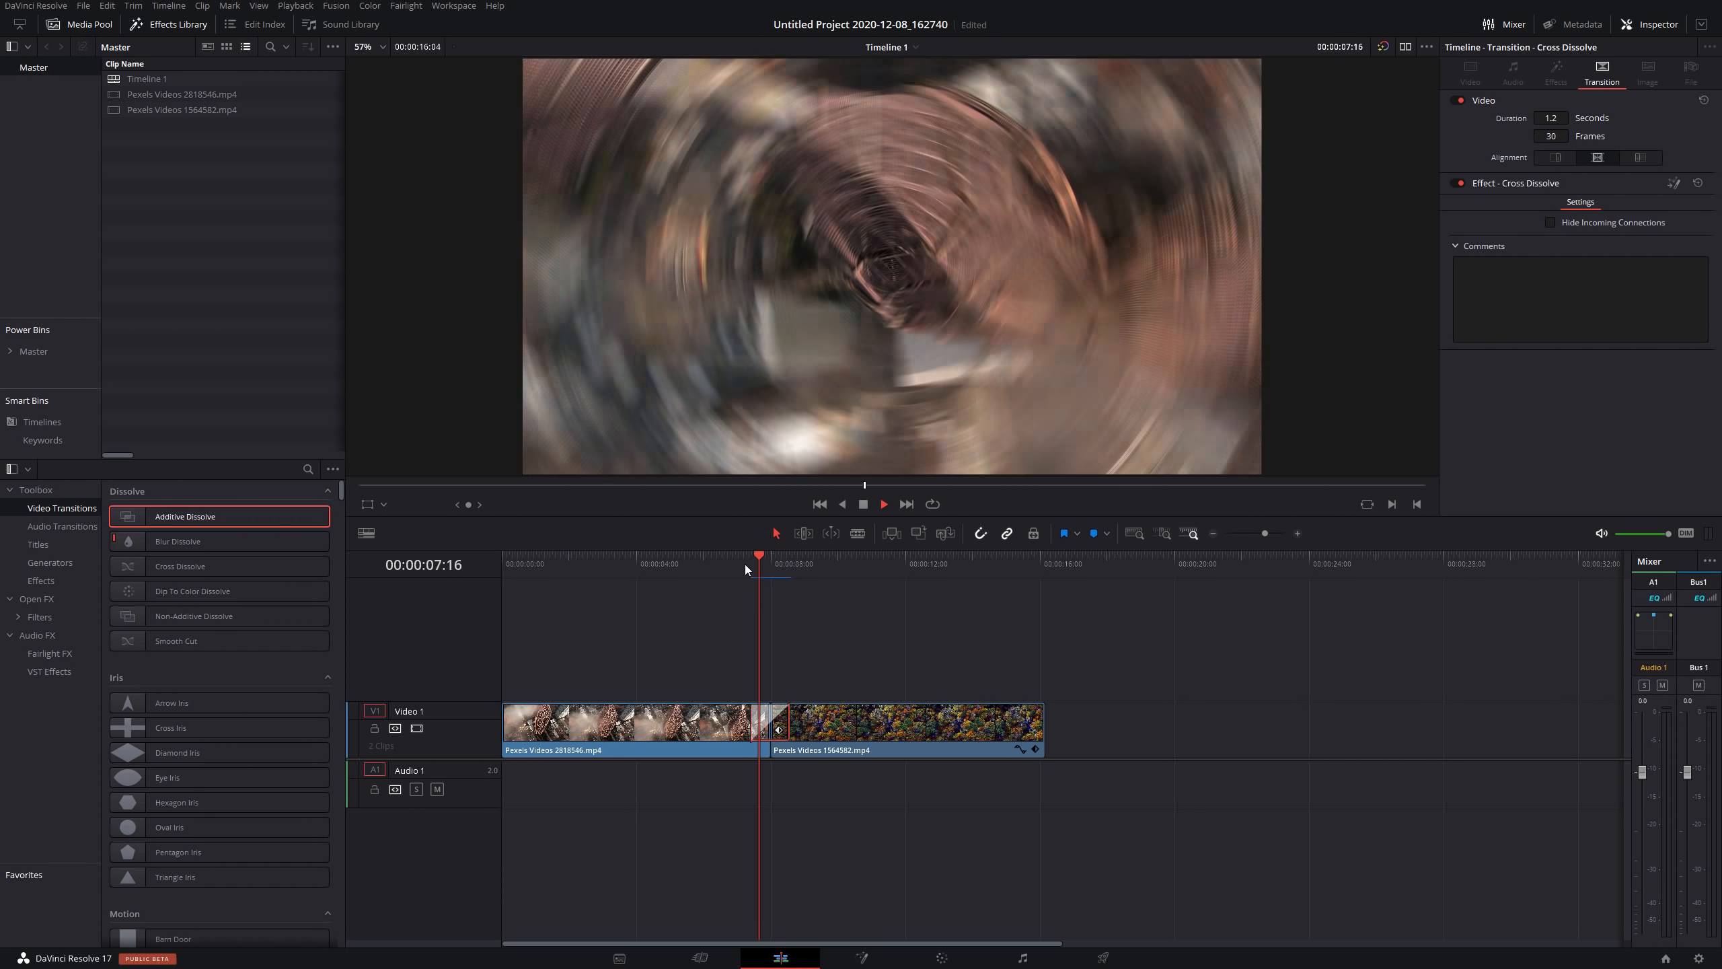
pyautogui.press('space')
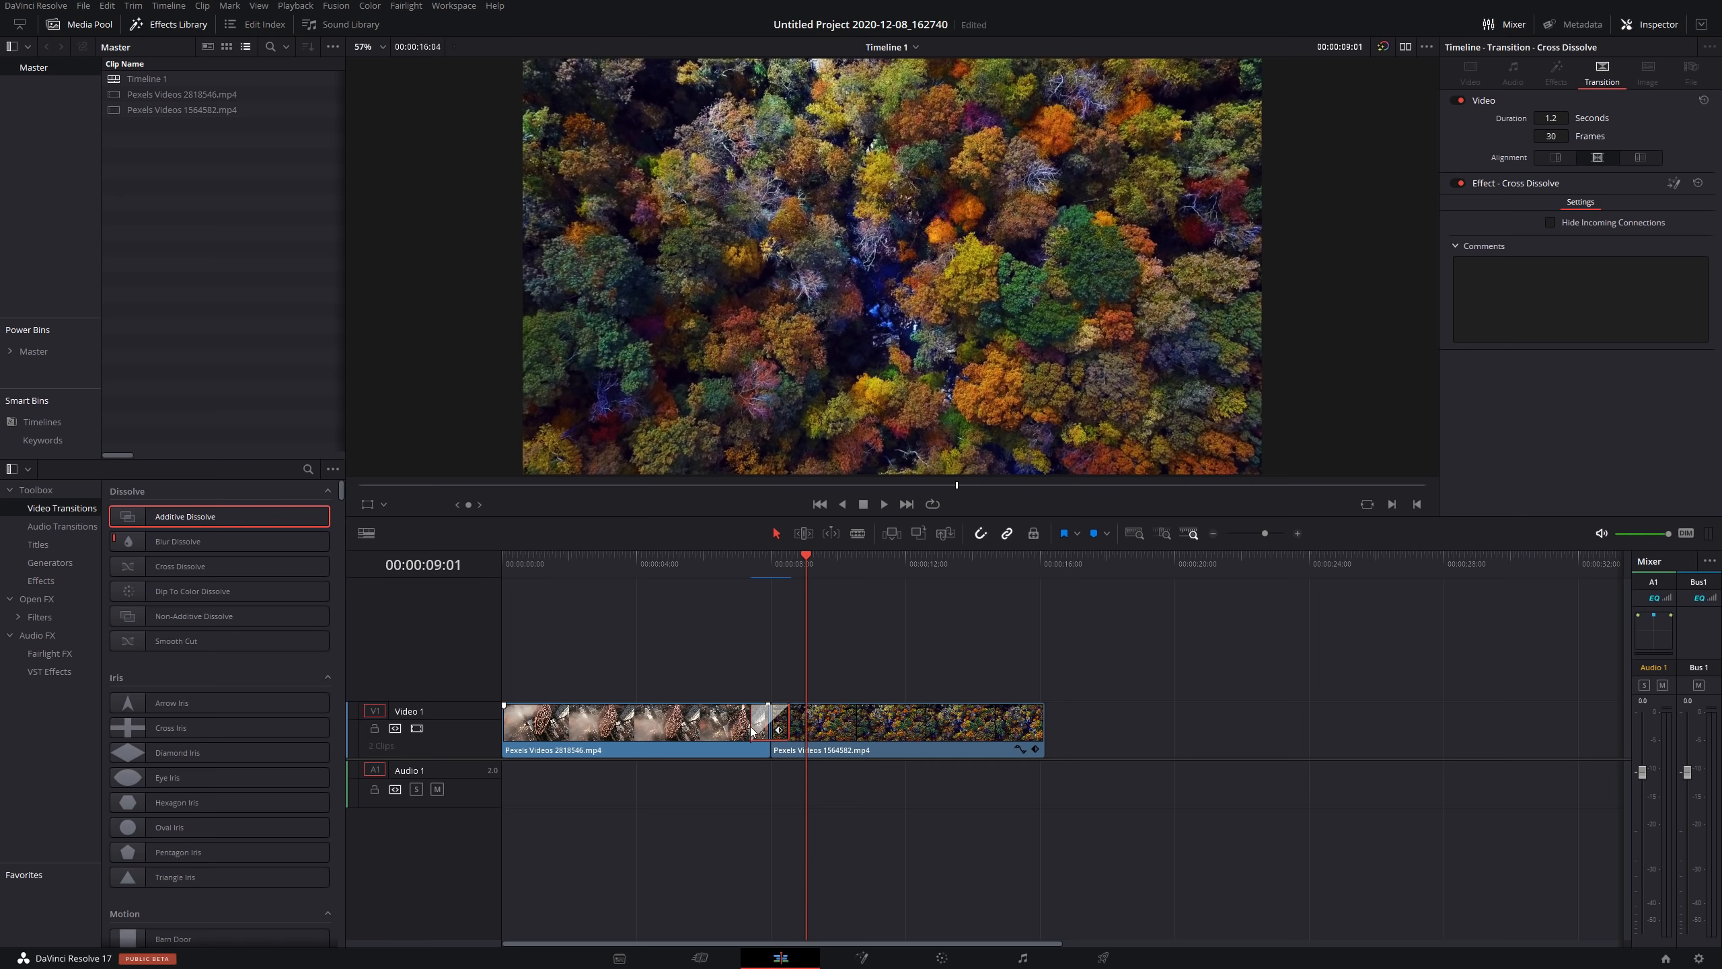
# Lengthen the transition between the two clips to 3.8 seconds and play it back.
pyautogui.click(708, 722)
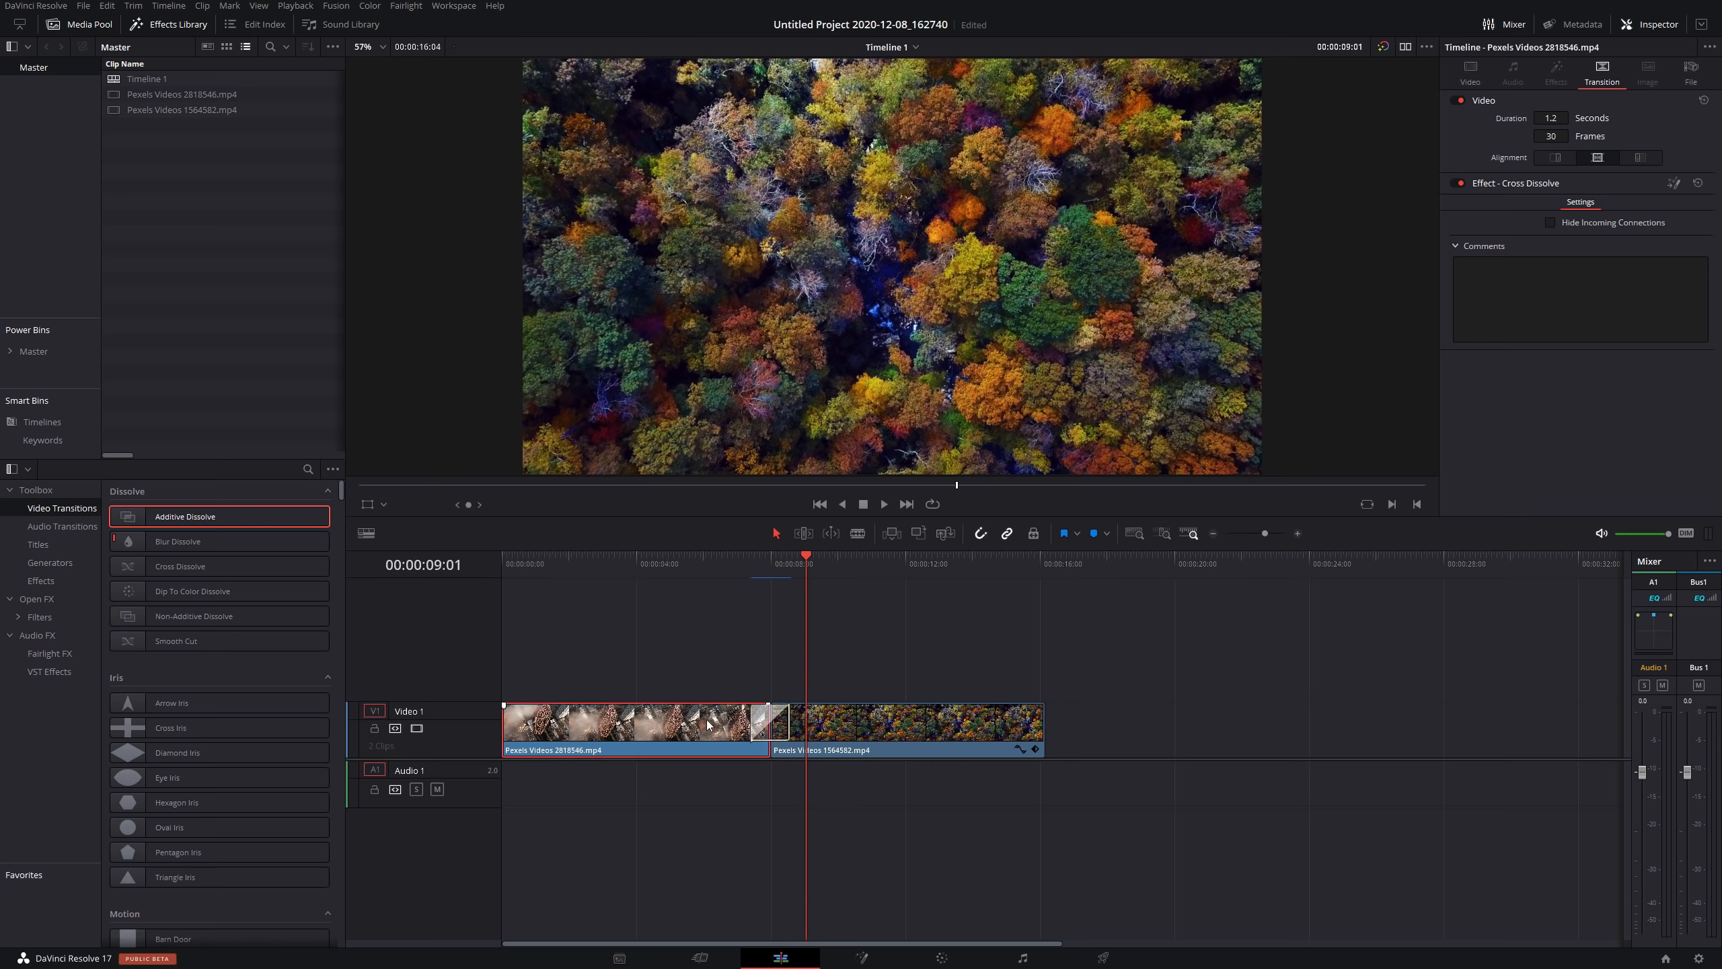
pyautogui.moveTo(751, 725); pyautogui.dragTo(705, 722)
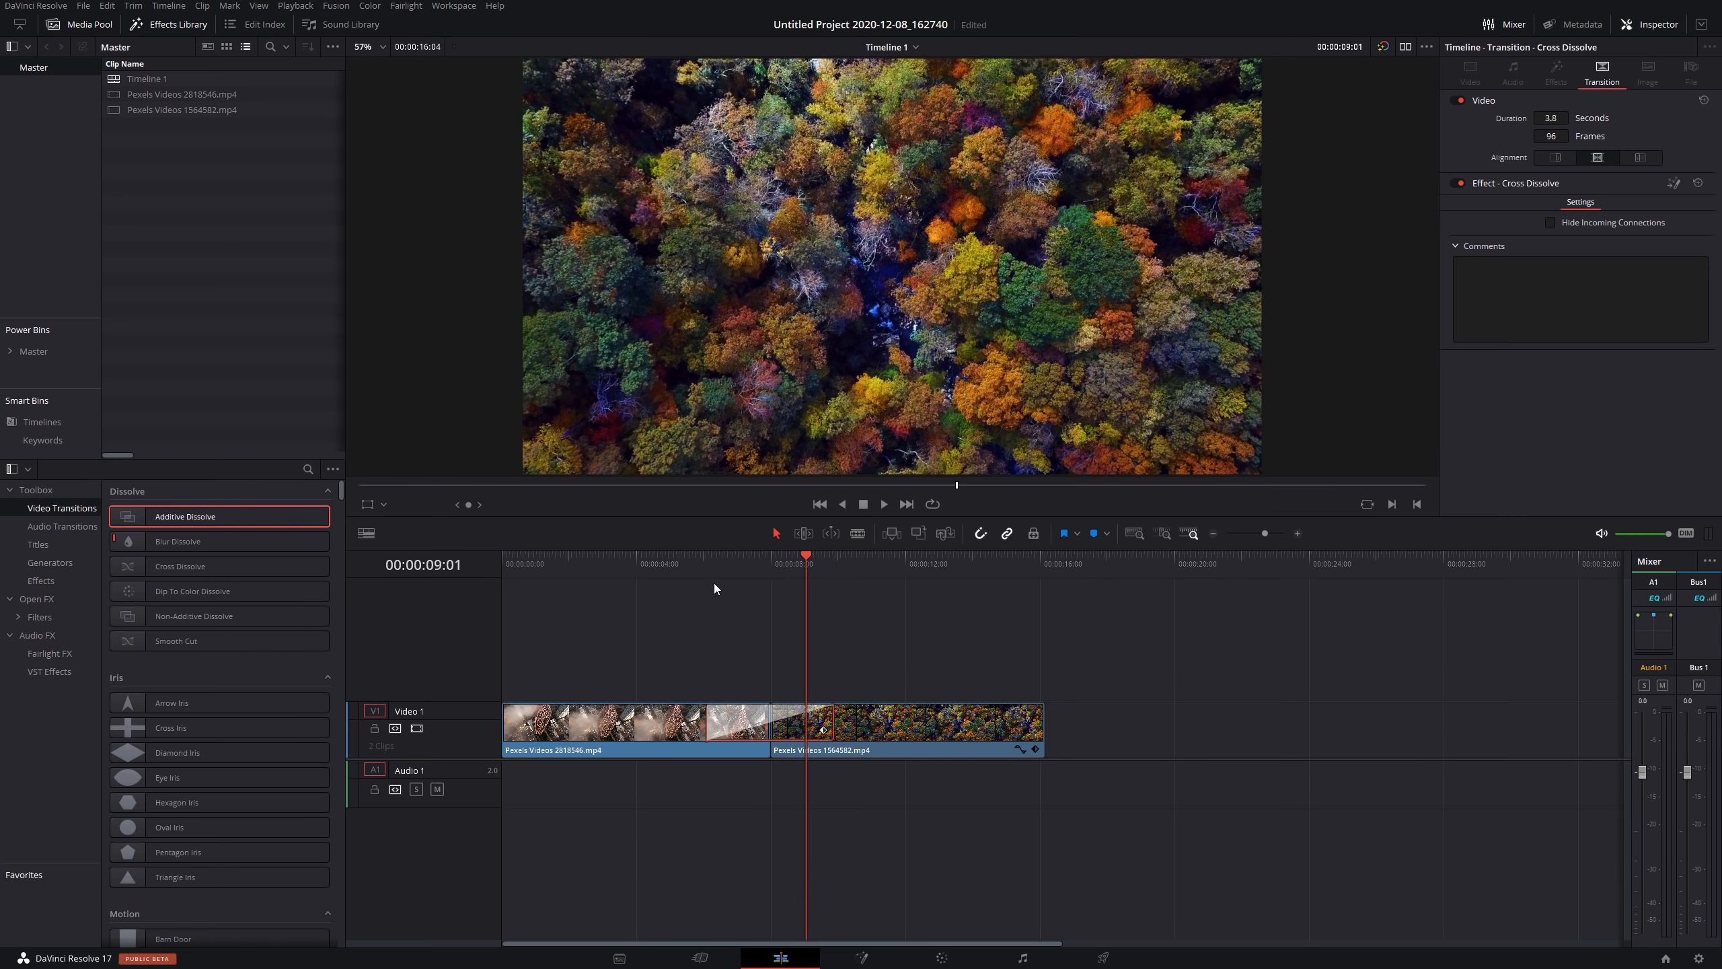
pyautogui.click(696, 562)
pyautogui.moveTo(695, 562); pyautogui.dragTo(682, 561)
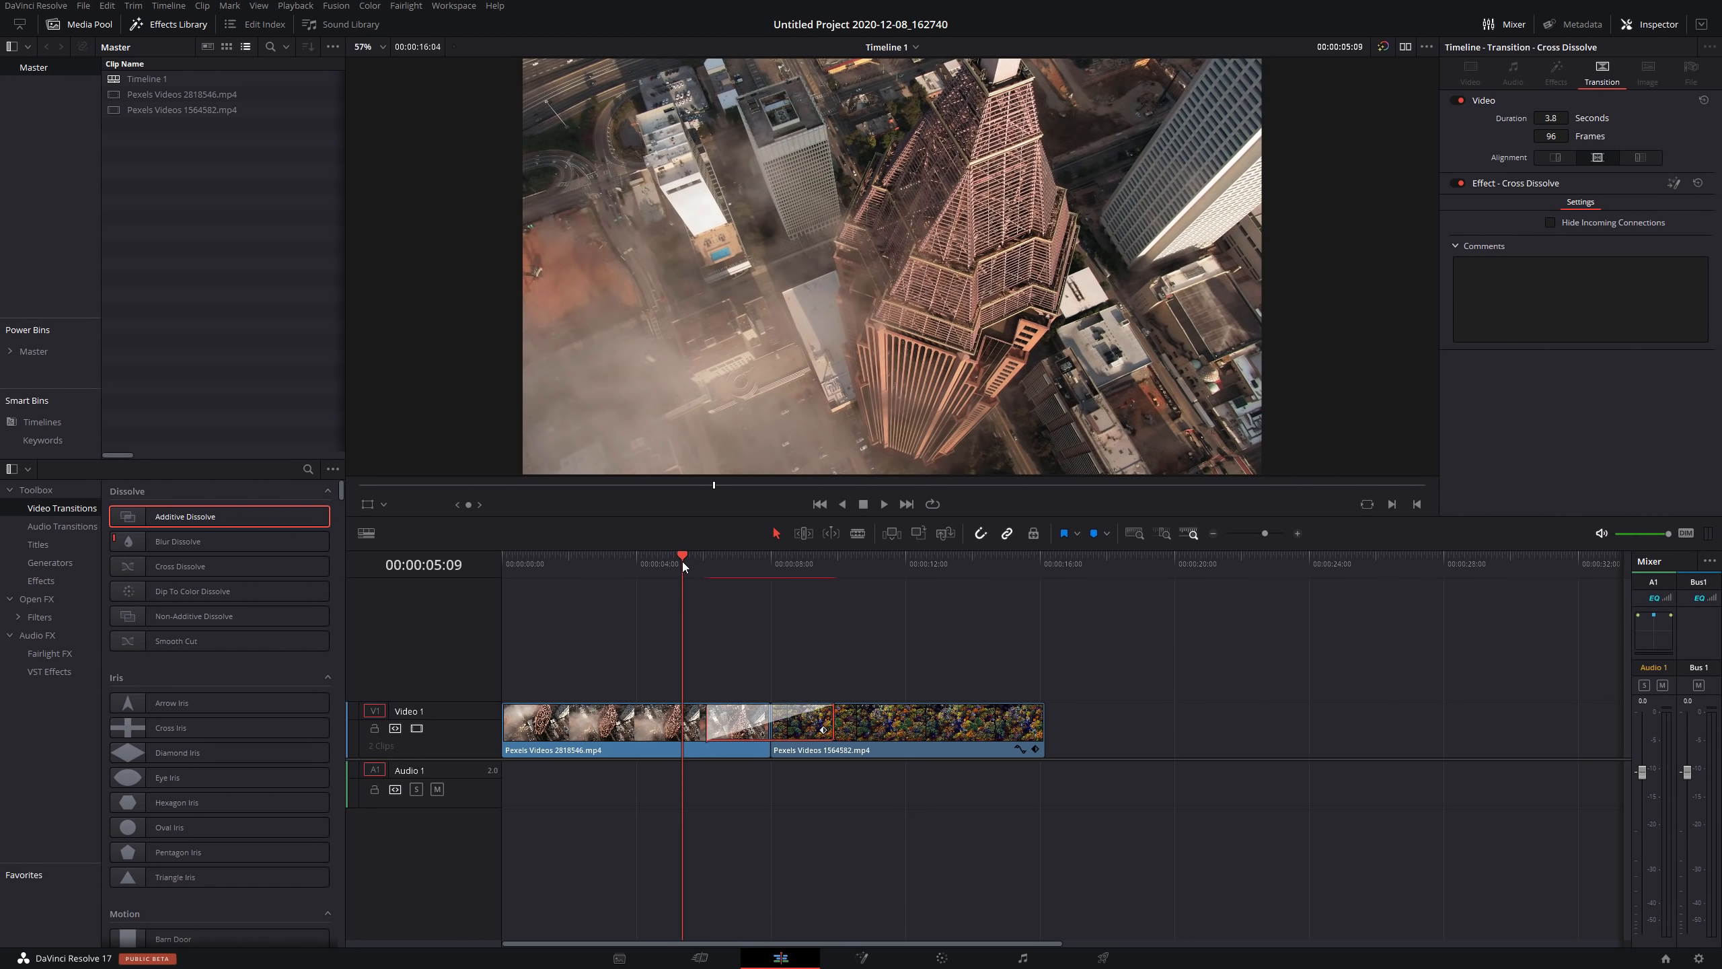
pyautogui.press('space')
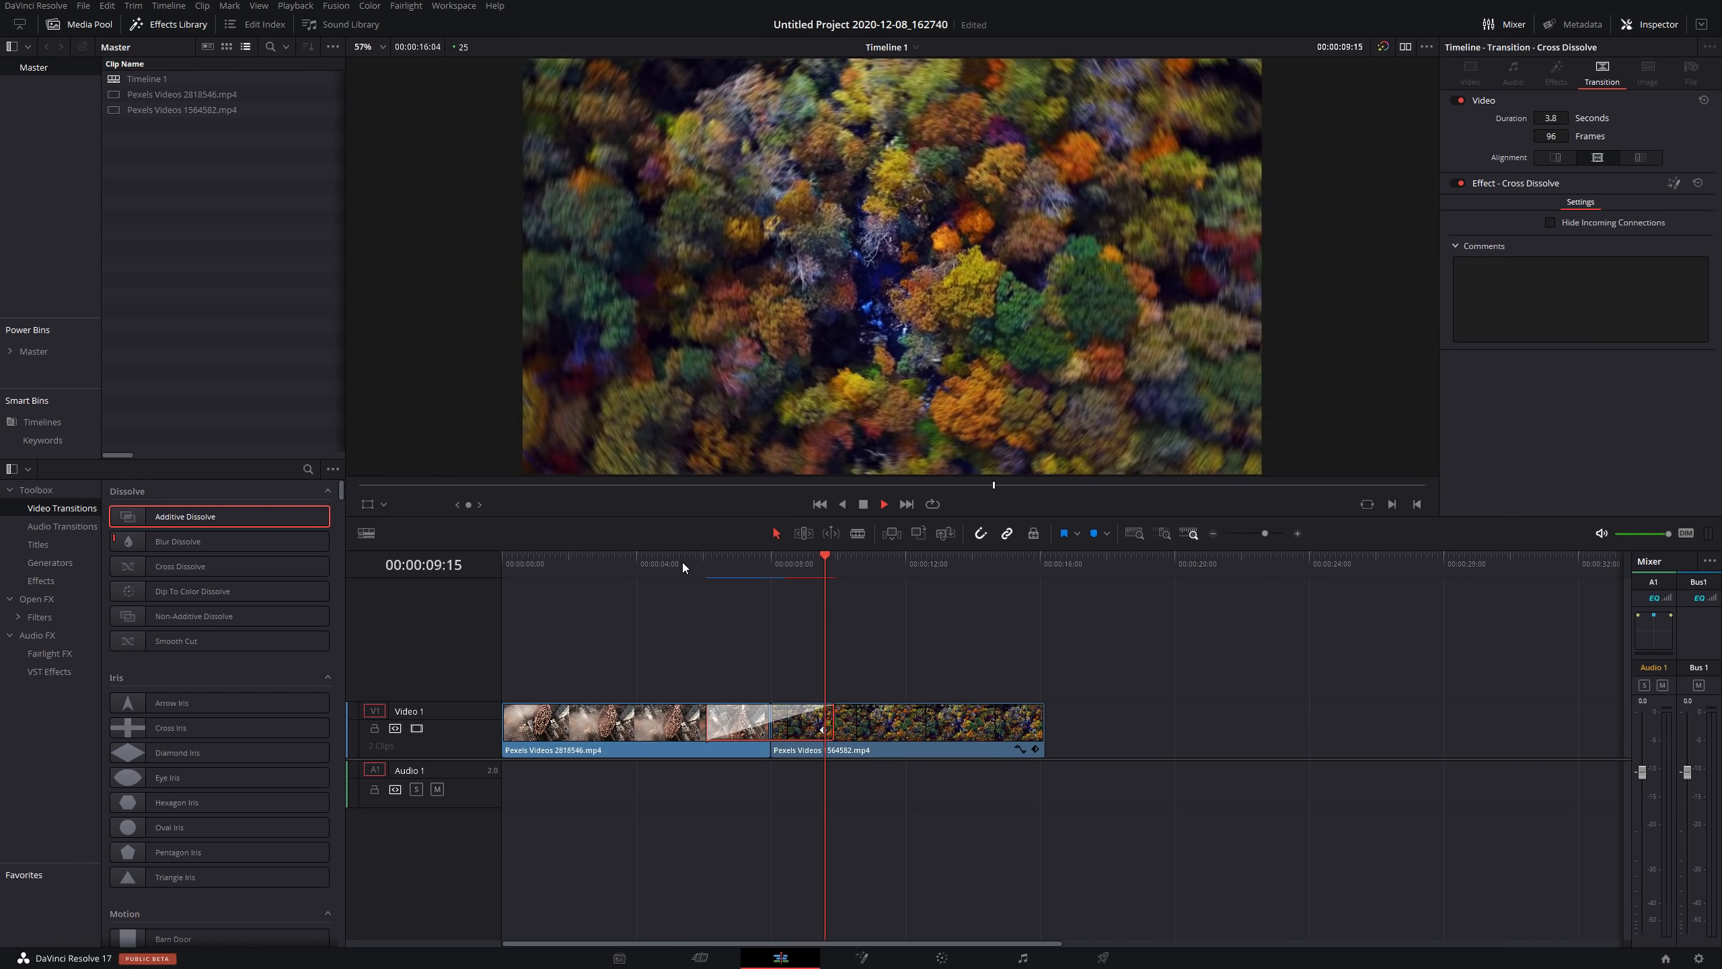
pyautogui.press('space')
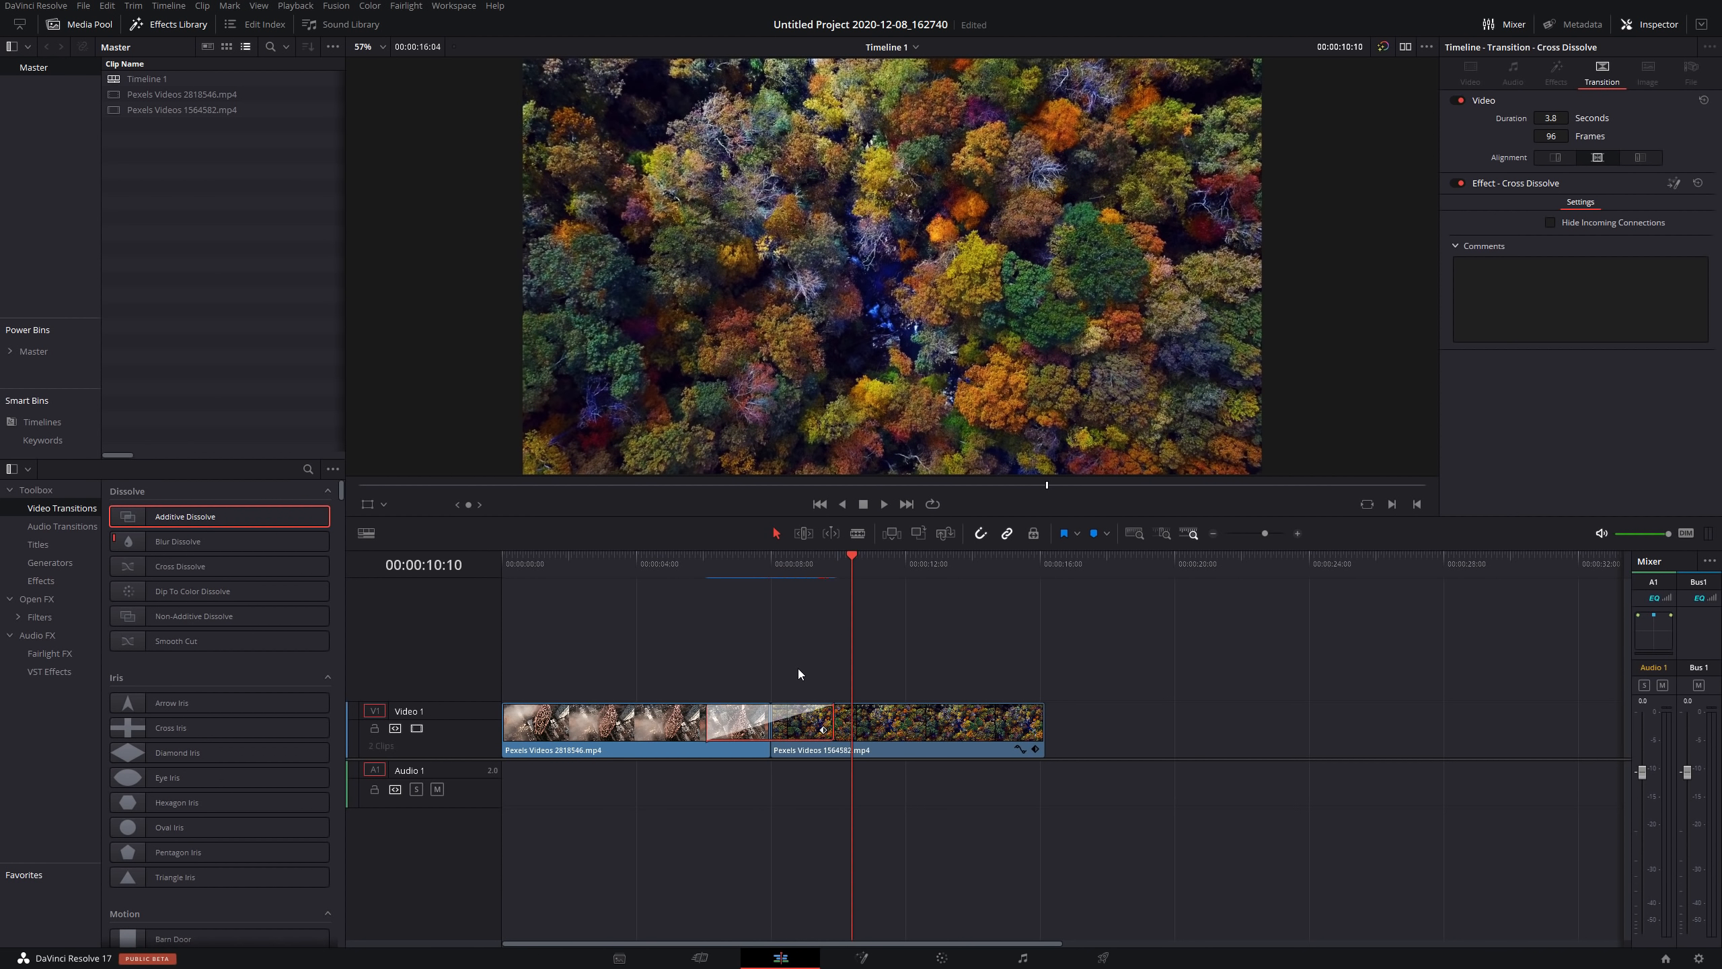
# Open the transition in the Fusion page and select the Dissolve1 node.
pyautogui.rightClick(794, 721)
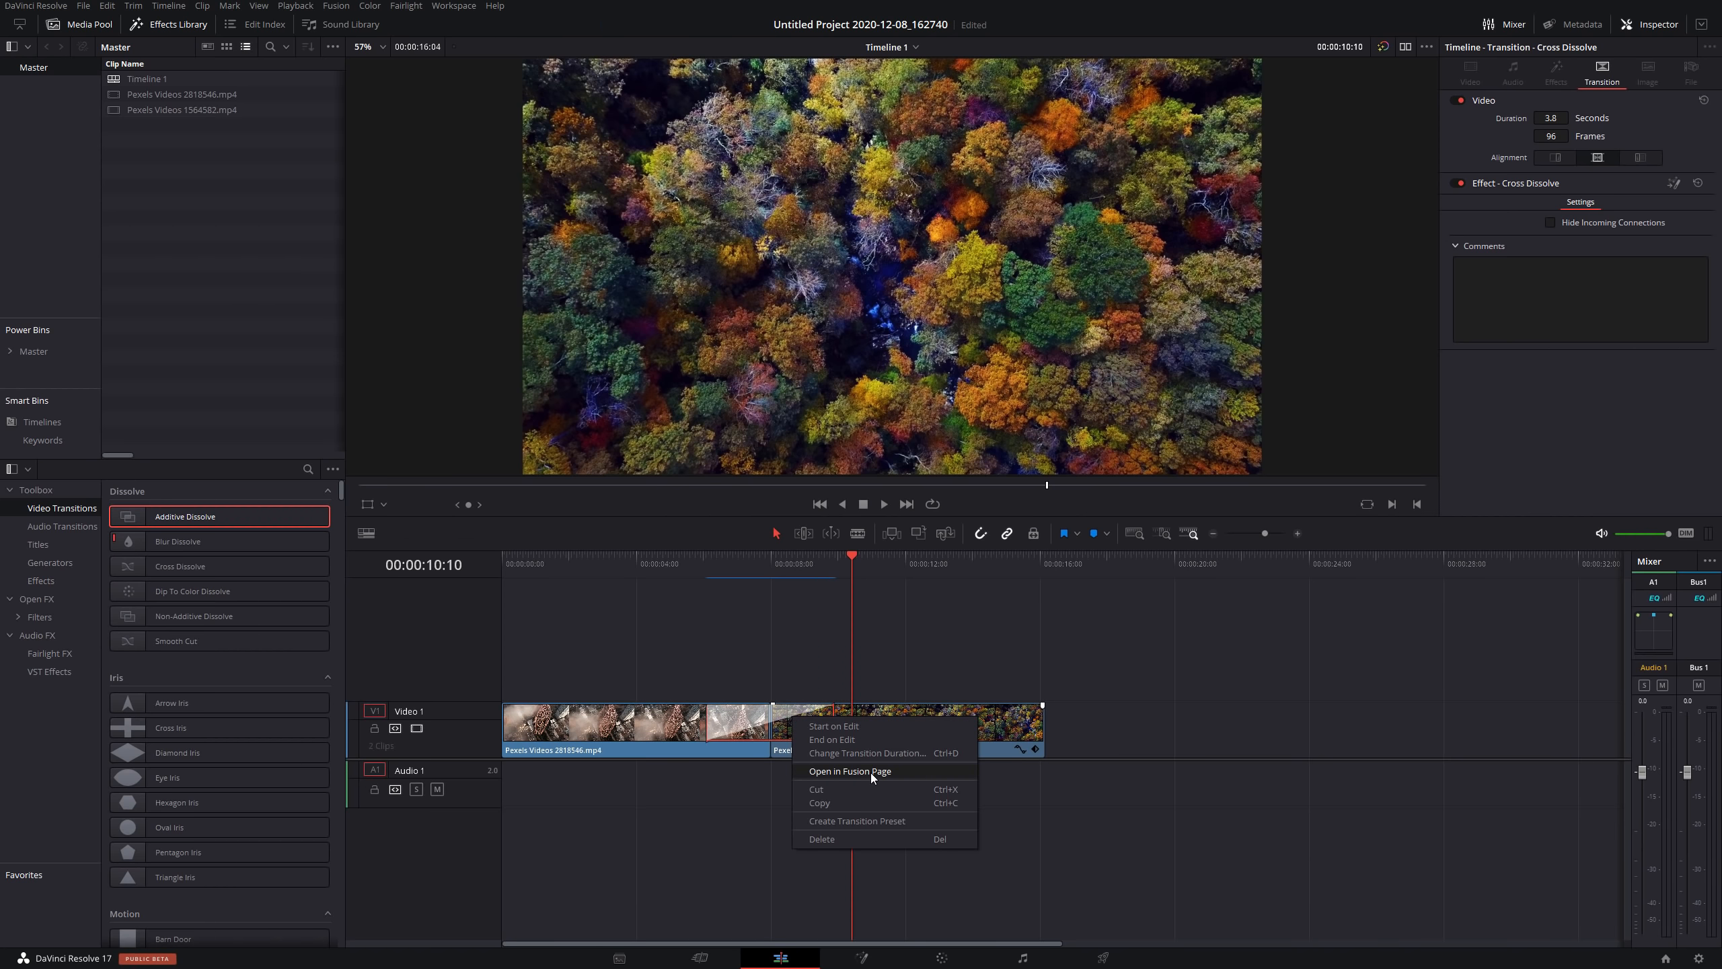
pyautogui.click(871, 776)
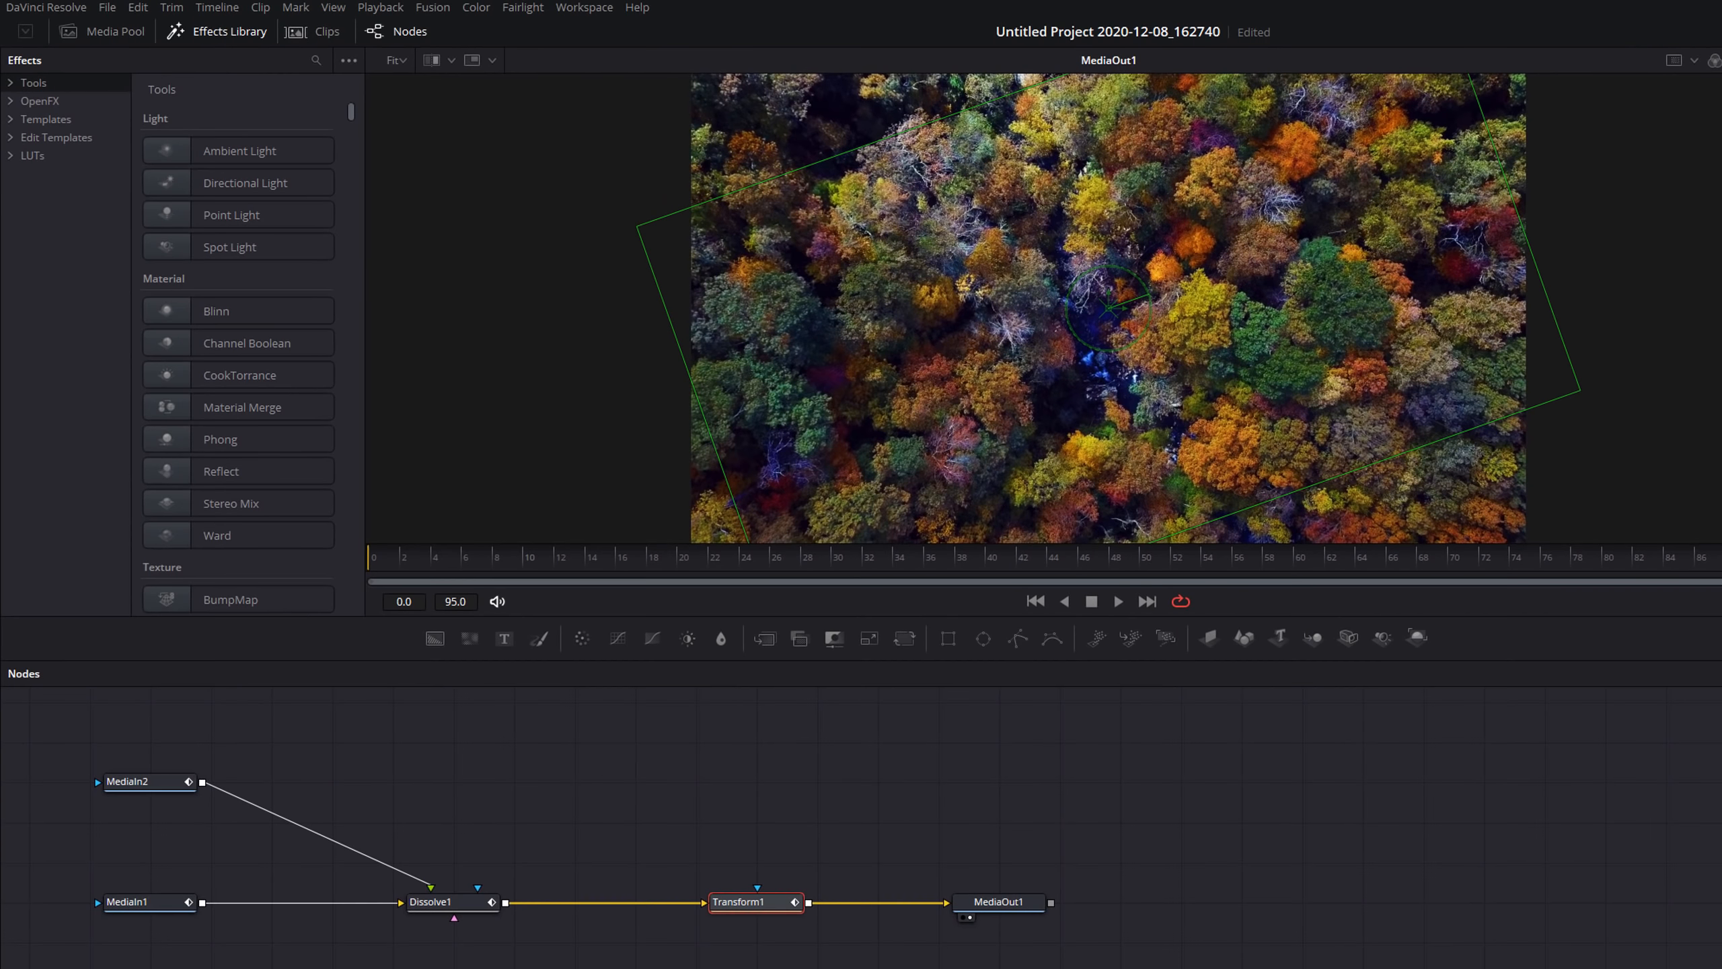
pyautogui.moveTo(807, 968); pyautogui.dragTo(410, 763)
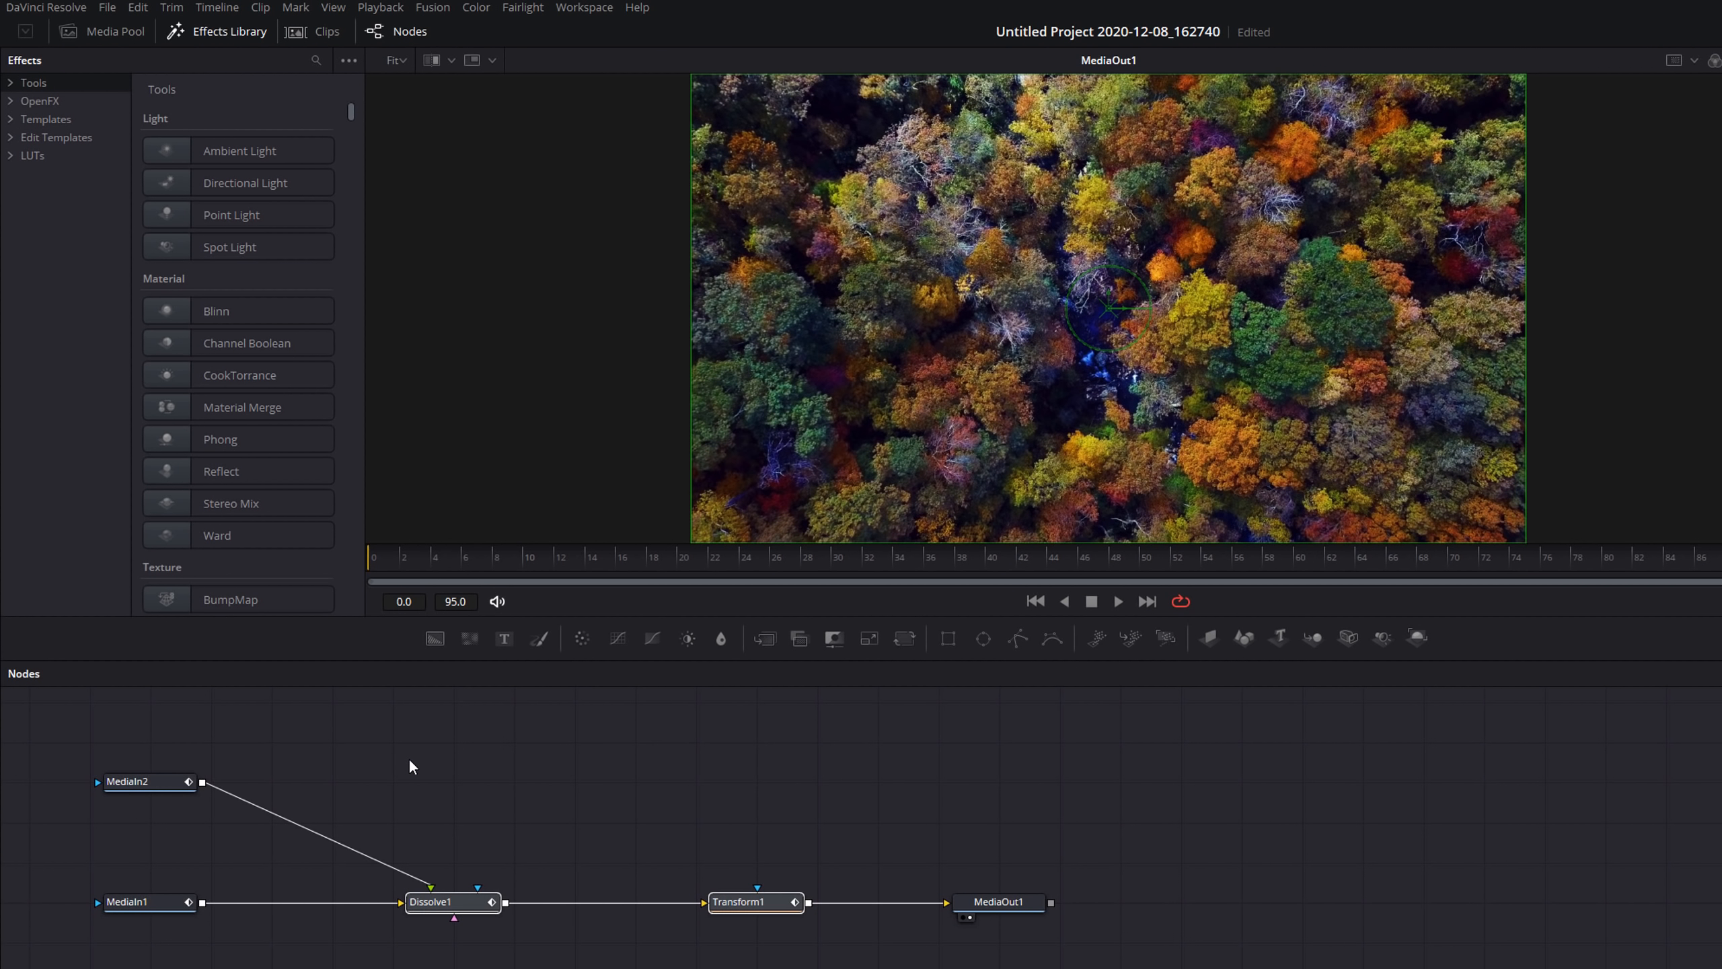
# Create a macro from the transition's nodes and name it SpinTransition.
pyautogui.rightClick(459, 906)
pyautogui.moveTo(517, 619)
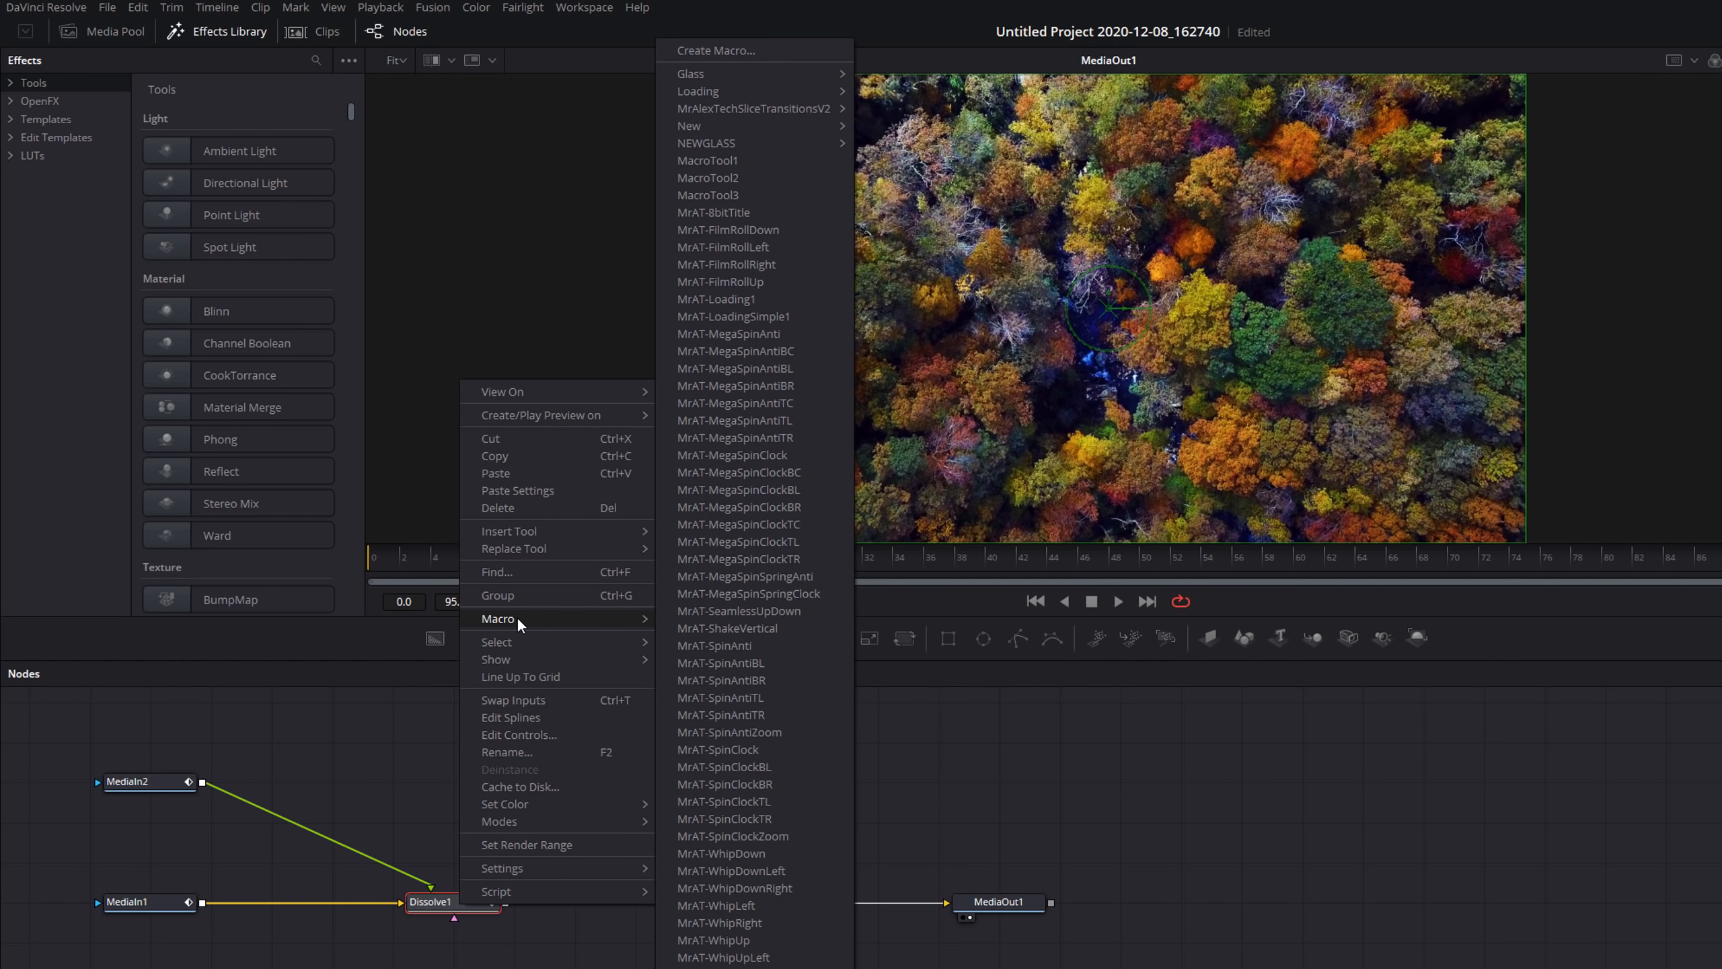
pyautogui.click(752, 50)
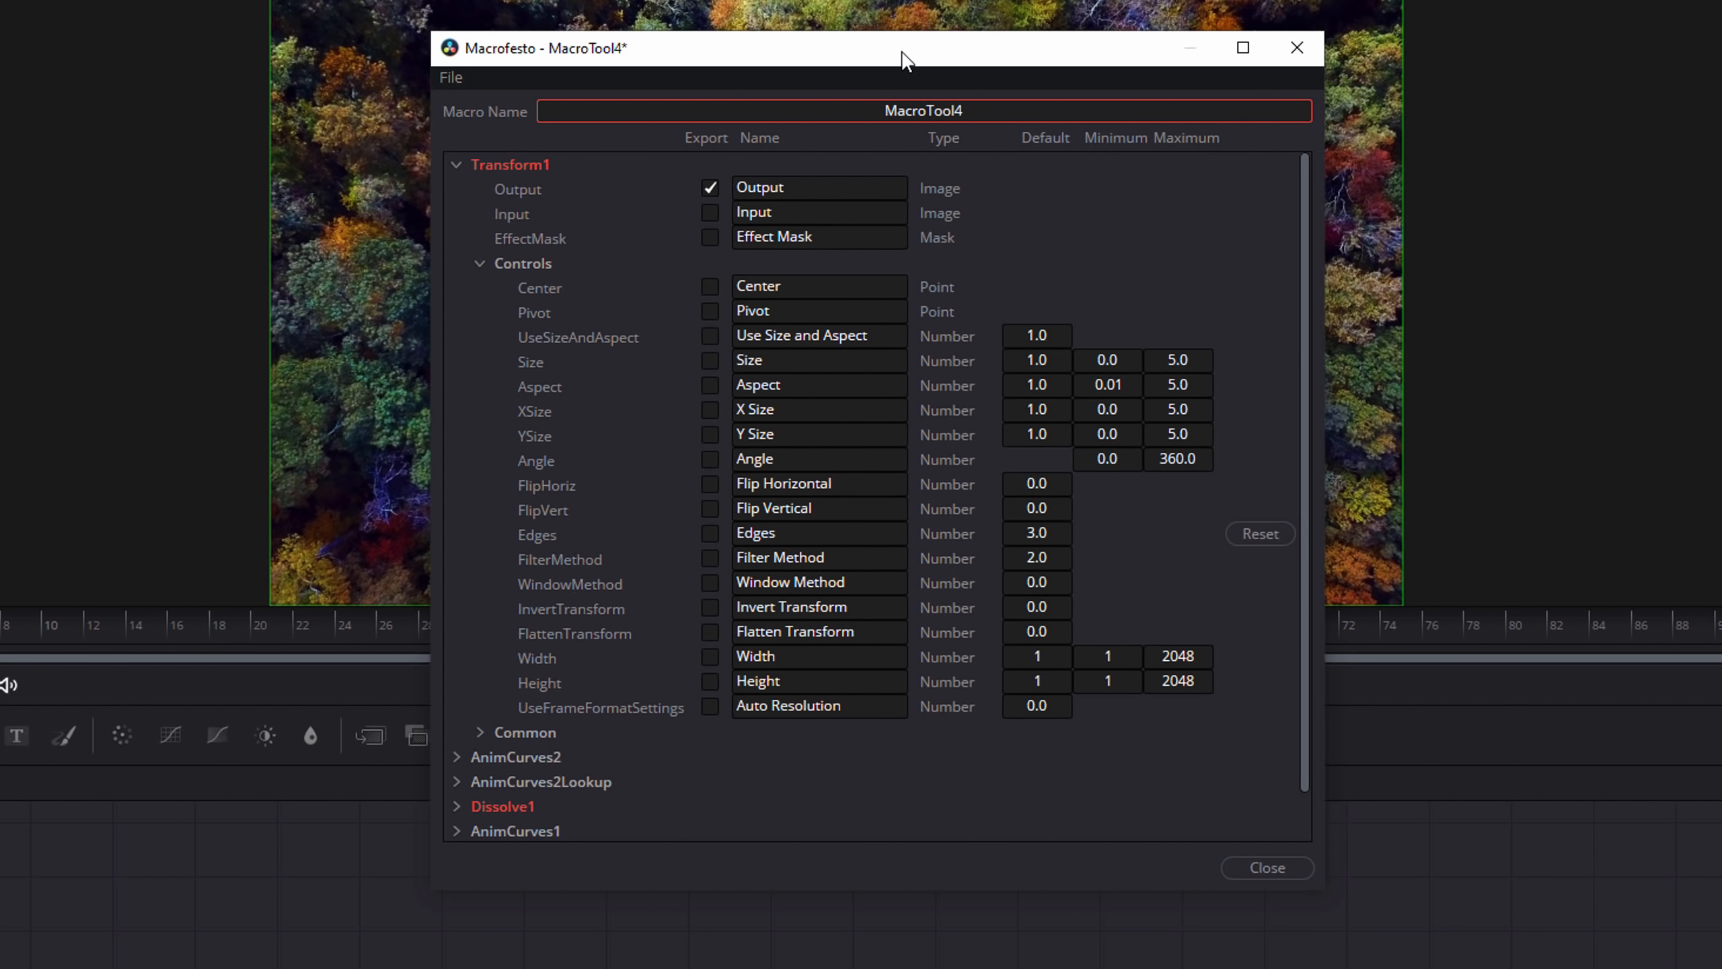
pyautogui.moveTo(992, 111); pyautogui.dragTo(750, 86)
pyautogui.write('SpinTransition')
# Export the AnimCurves2 EaseIn and EaseOut controls in the macro editor.
pyautogui.click(455, 164)
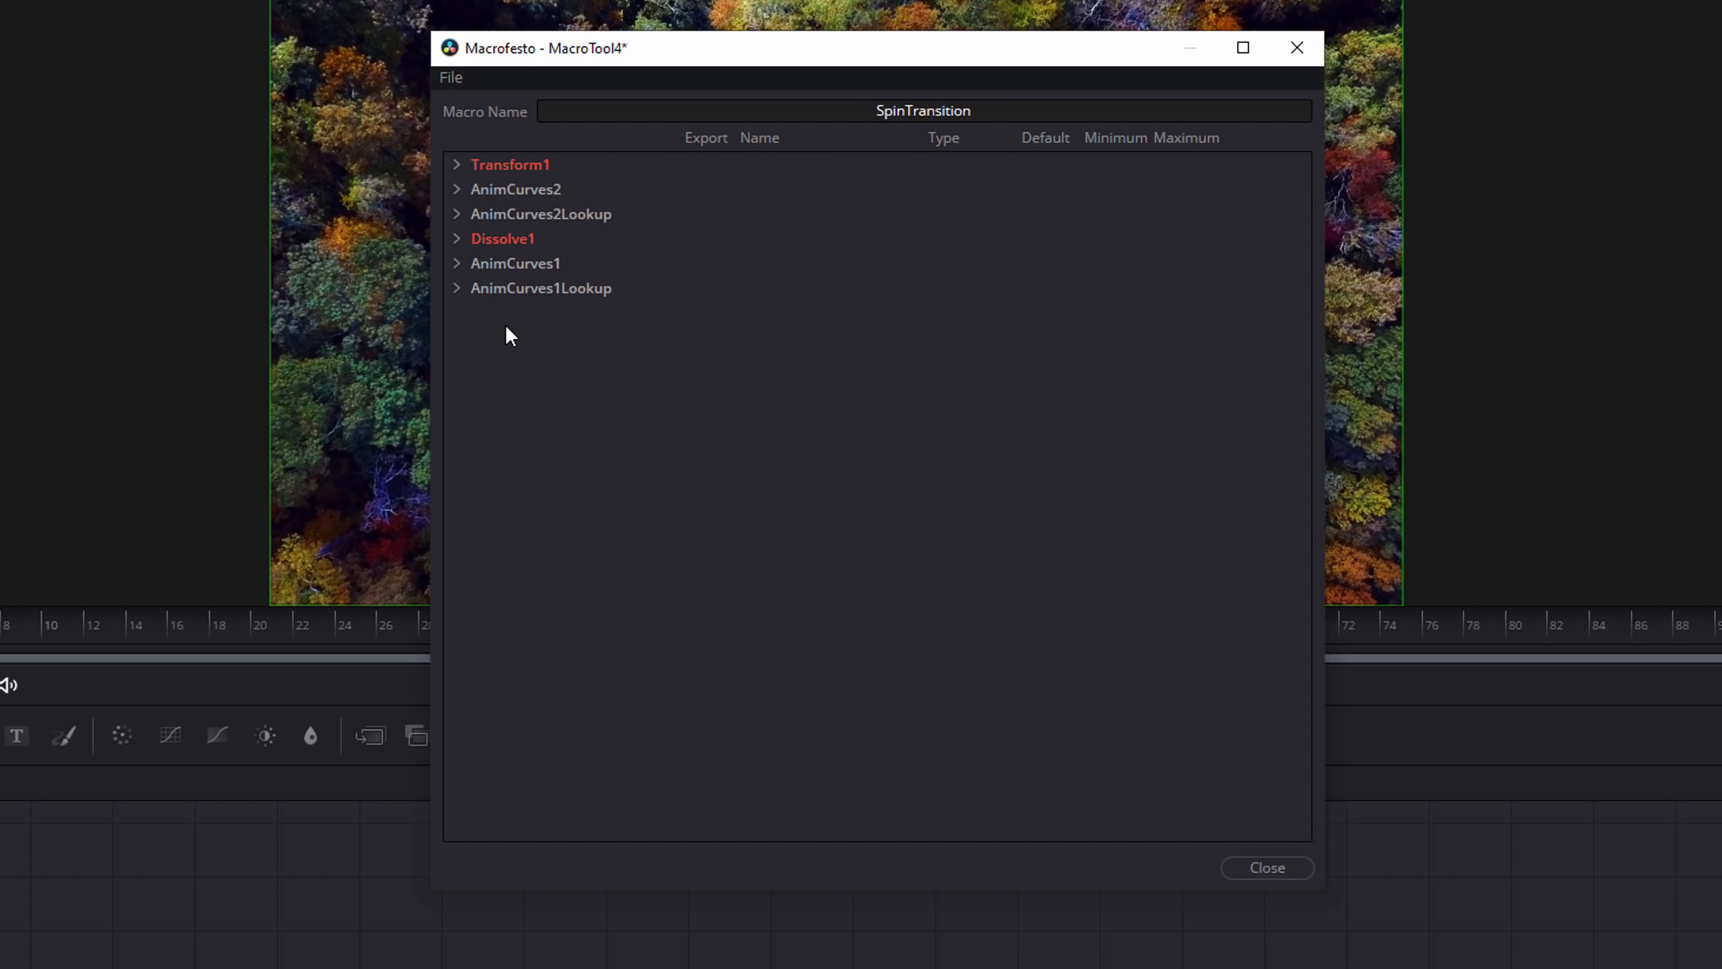
pyautogui.click(455, 164)
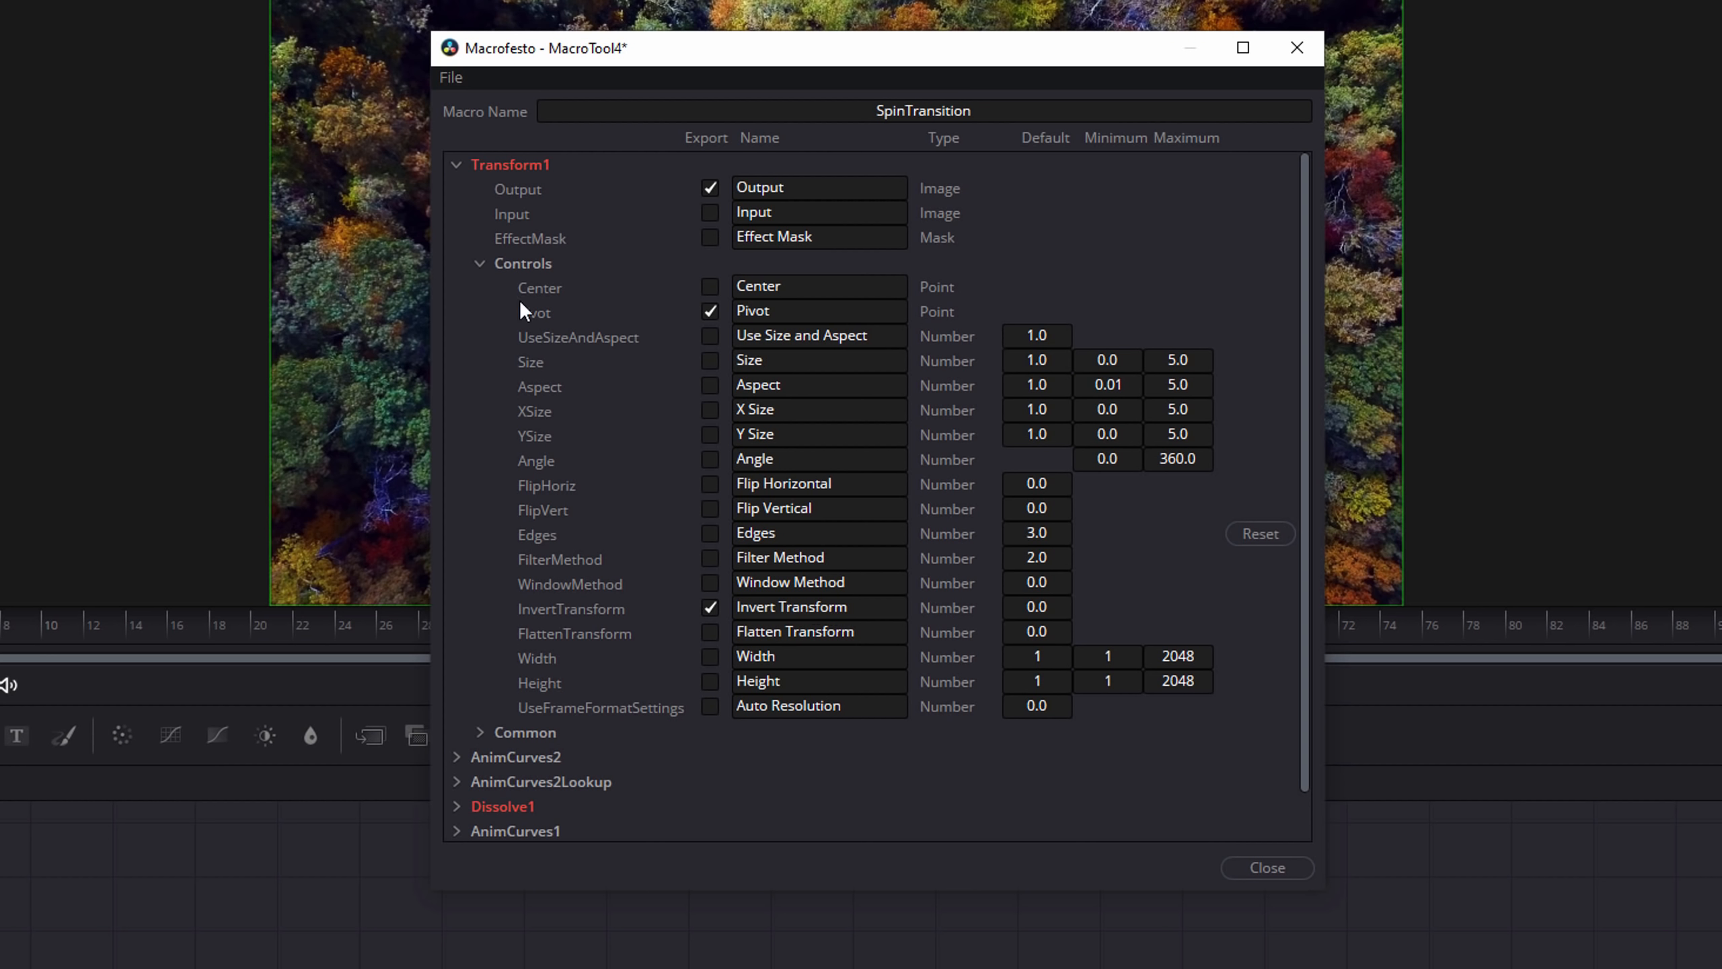
pyautogui.click(456, 164)
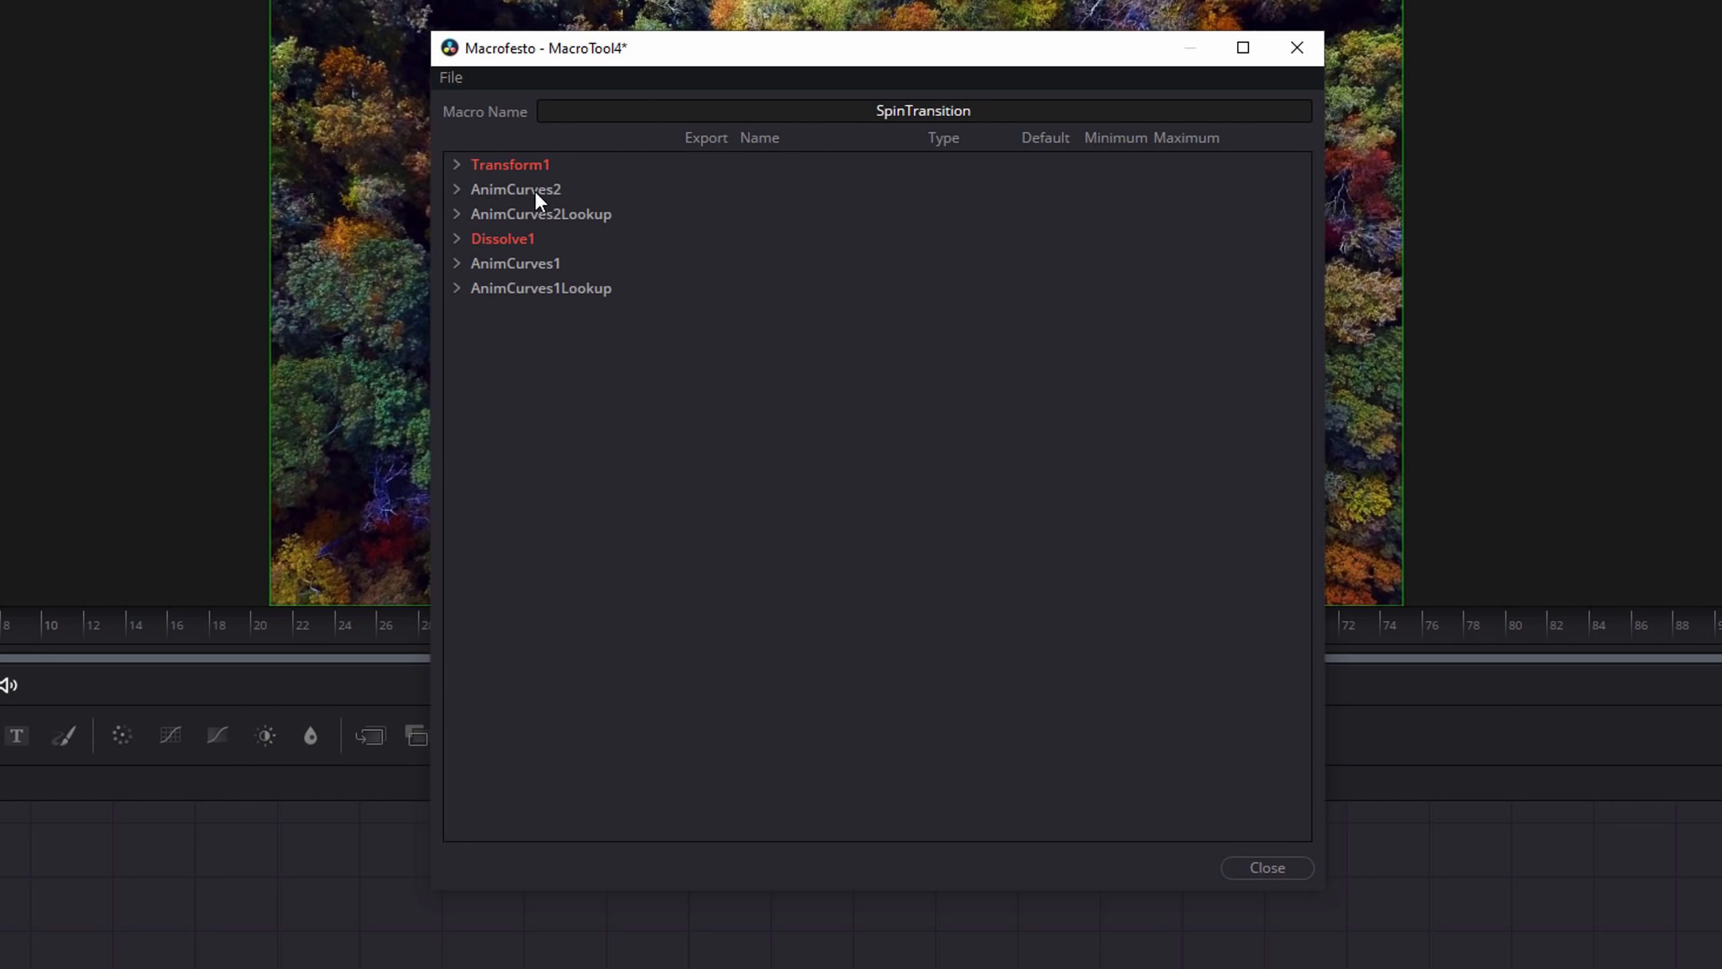
pyautogui.click(456, 189)
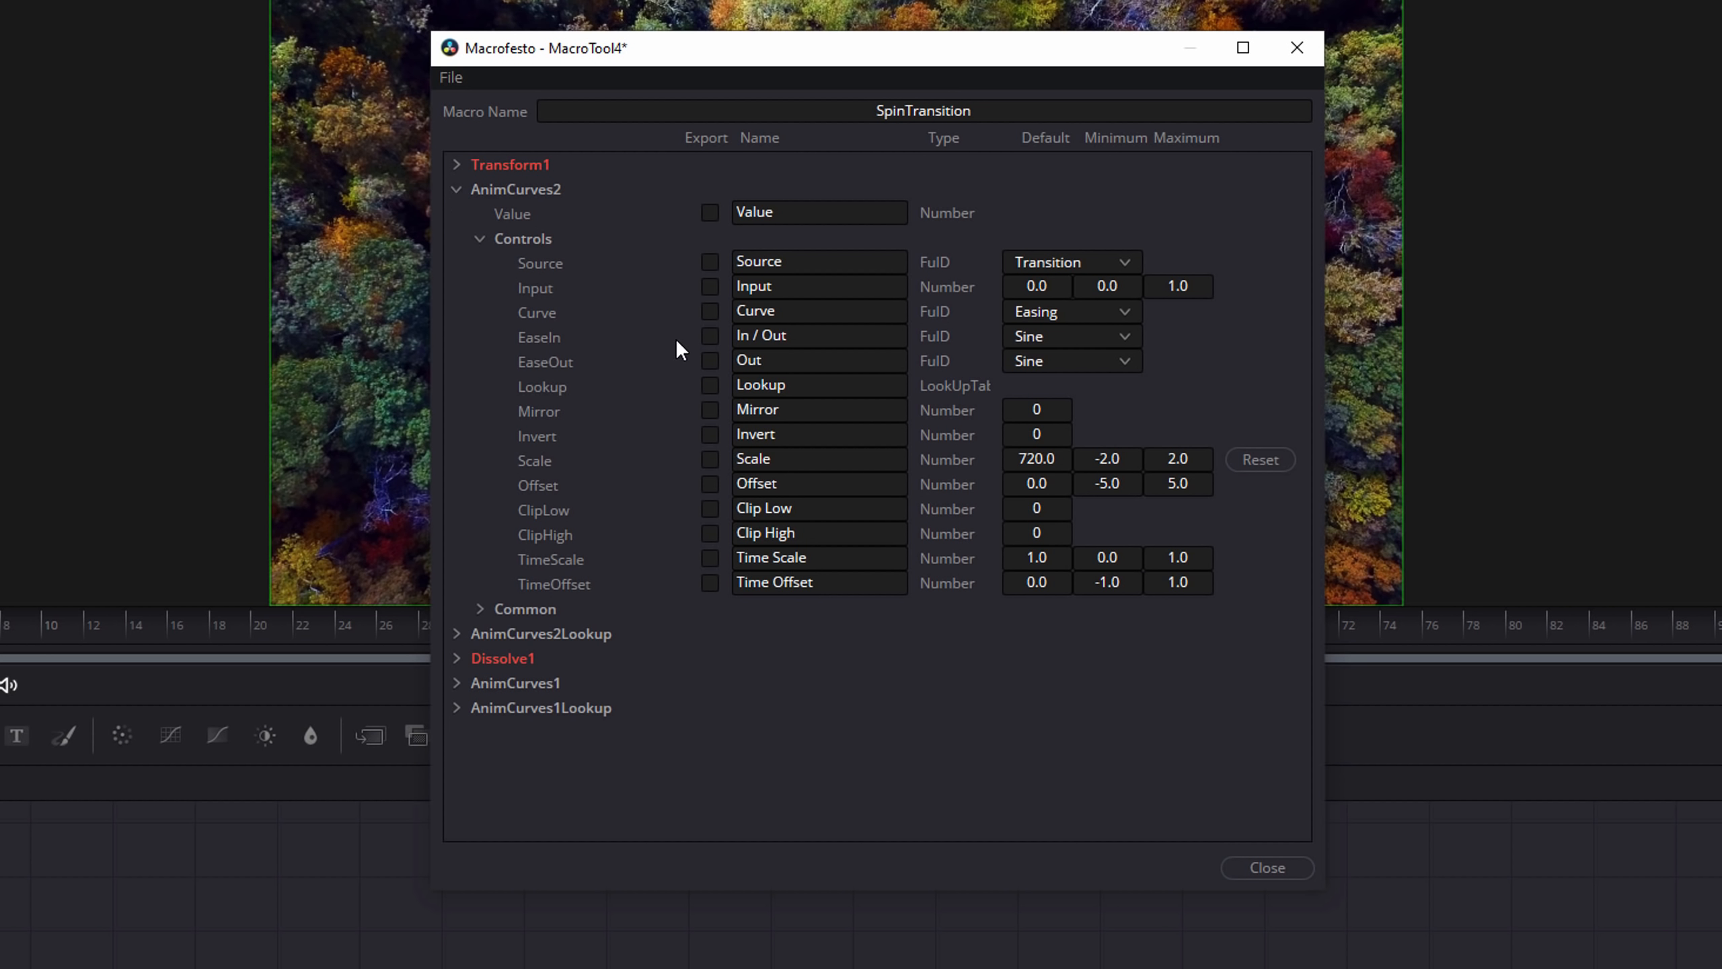
pyautogui.click(709, 336)
pyautogui.click(711, 359)
# Rename the exported EaseIn control's label to In.
pyautogui.click(750, 335)
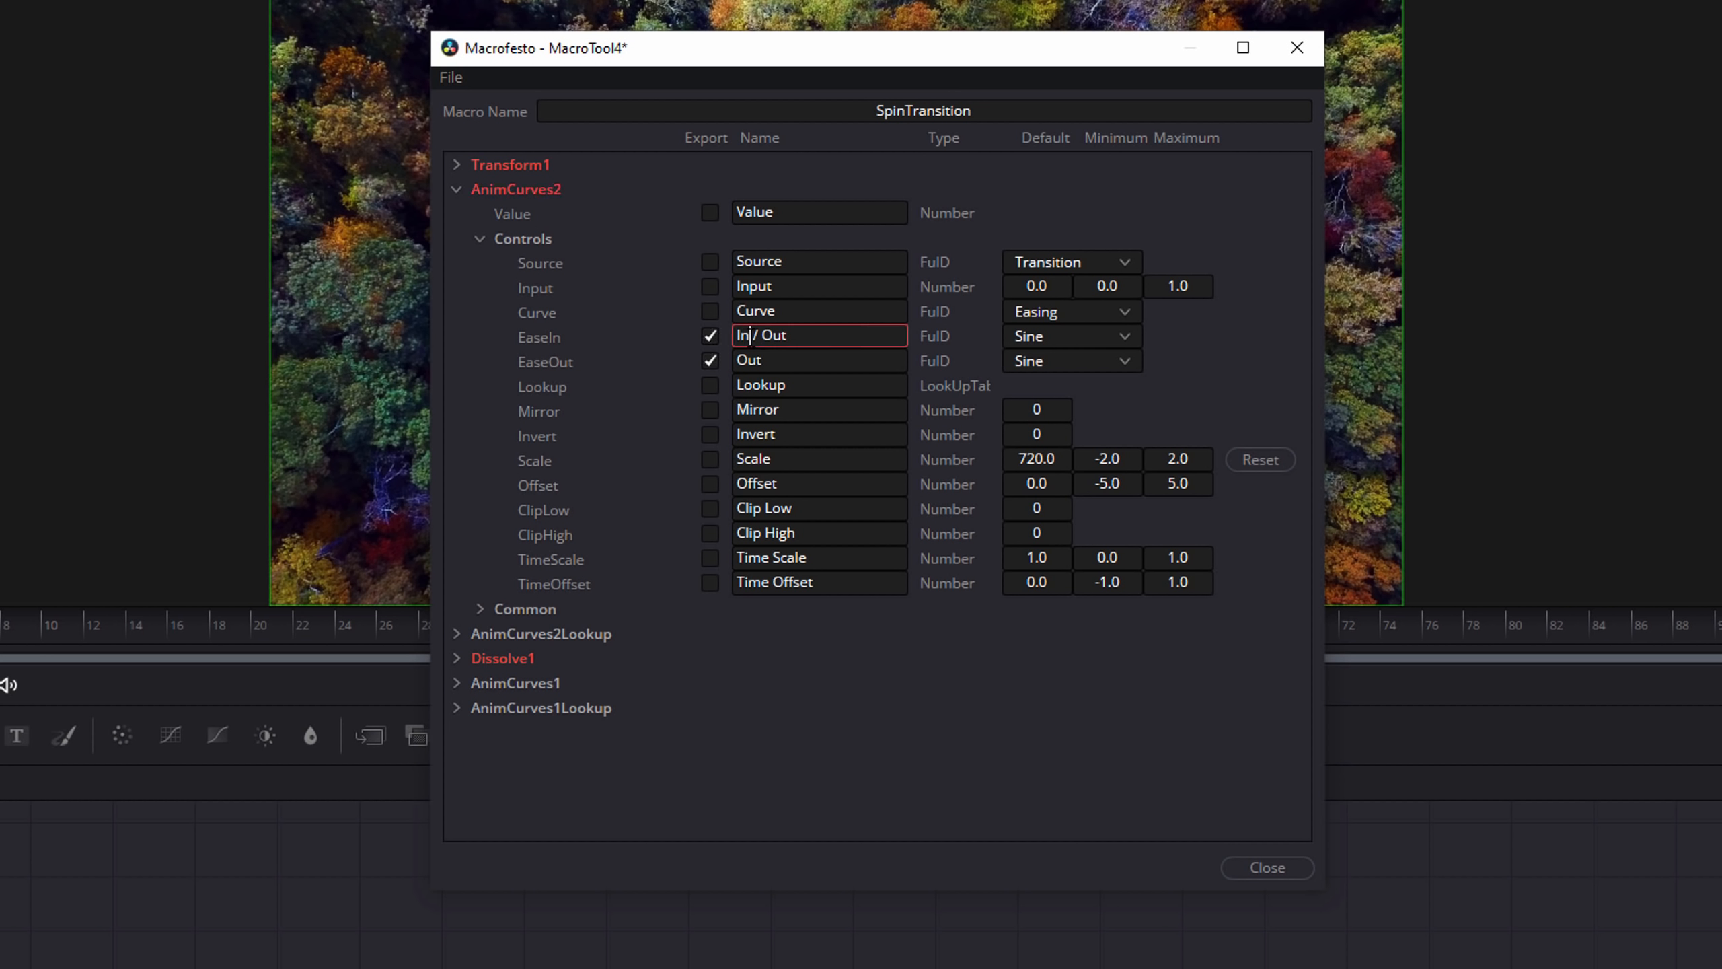
pyautogui.press('Delete')
pyautogui.press('Delete')
pyautogui.press('Delete')
pyautogui.press('Delete')
pyautogui.press('Delete')
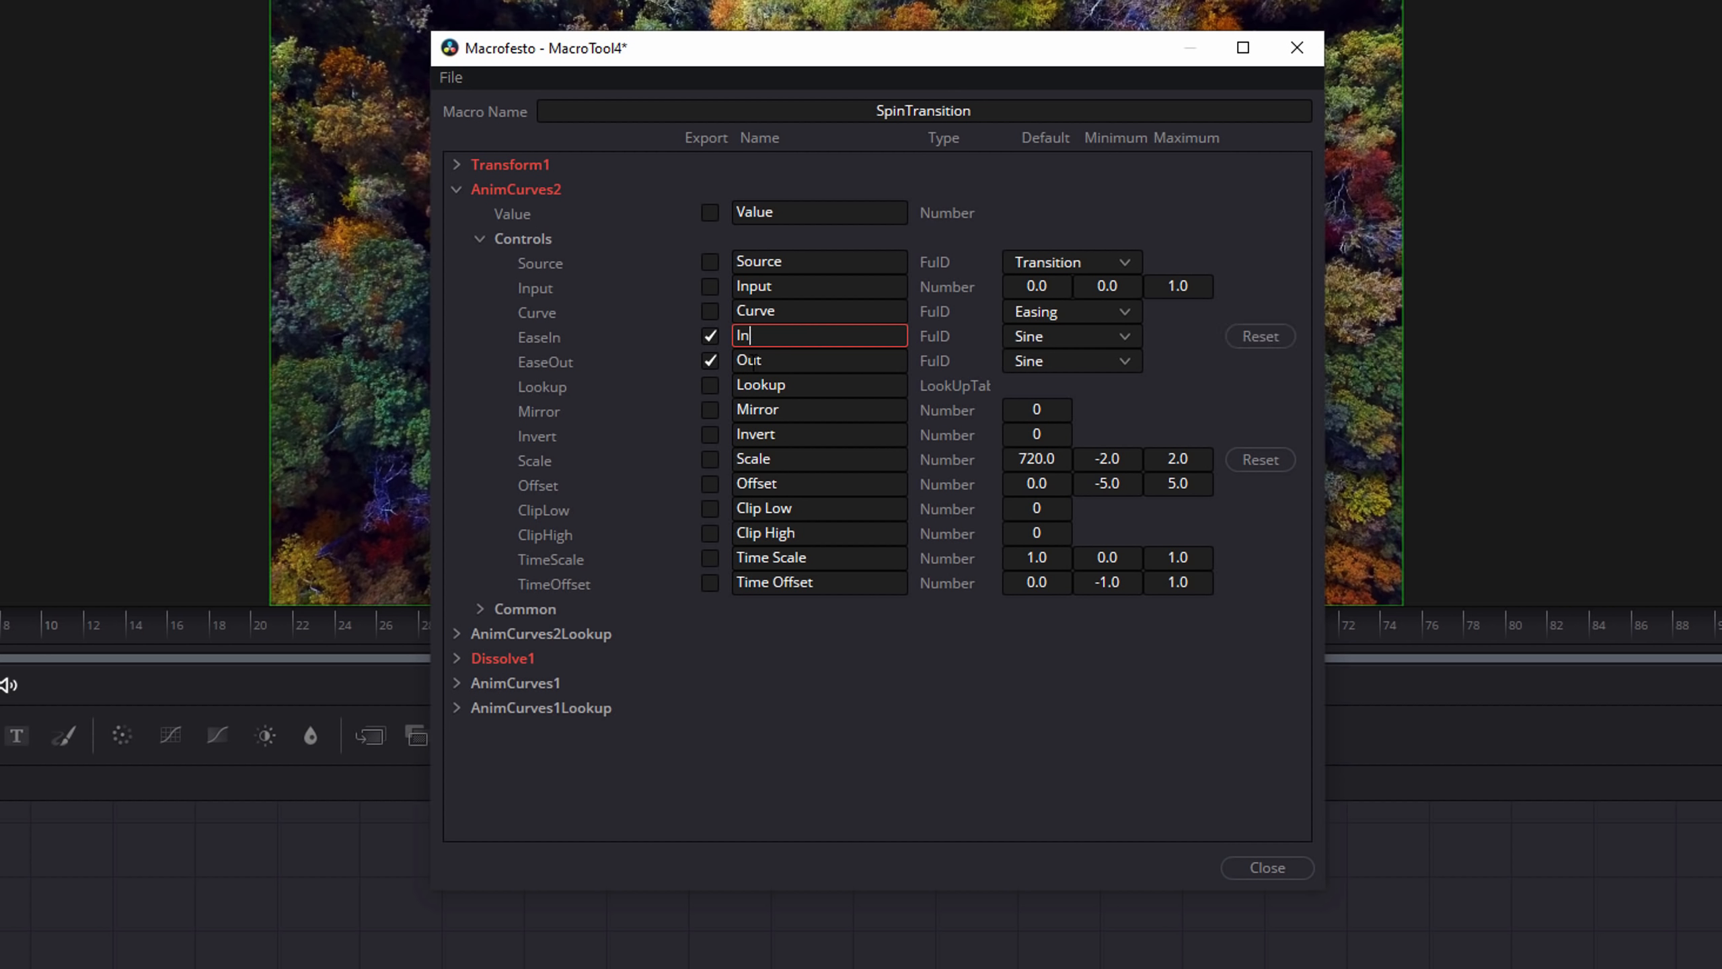